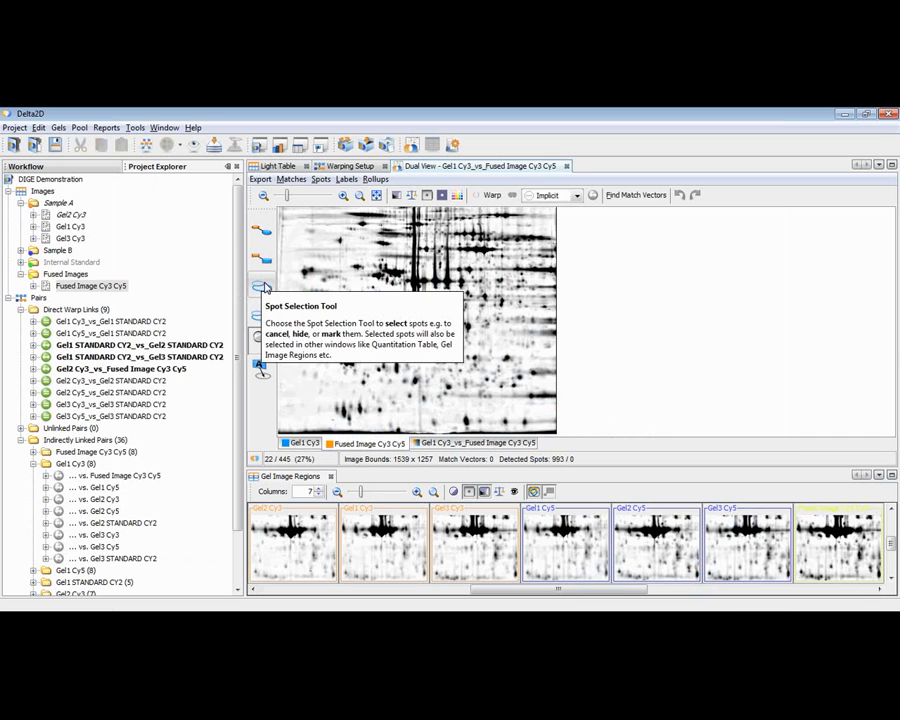
Run spot detection on Fused Image Cy3 Cy5 with local background region 48, average spot size 16, sensitivity 20% and modeled spots enabled.
{"action": "left_click", "coordinate": [265, 287]}
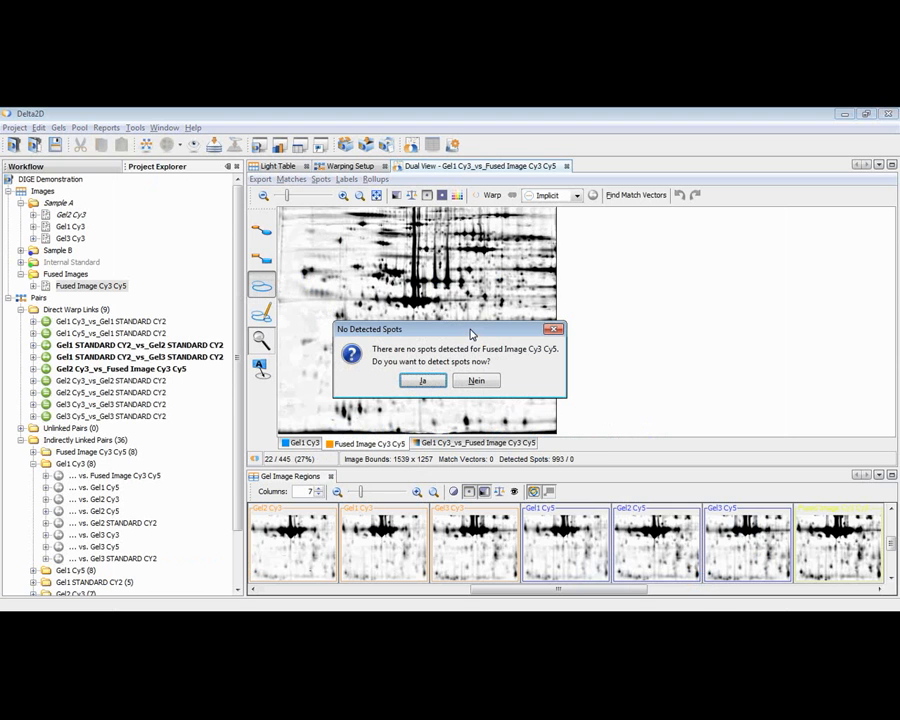
{"action": "left_click", "coordinate": [423, 380]}
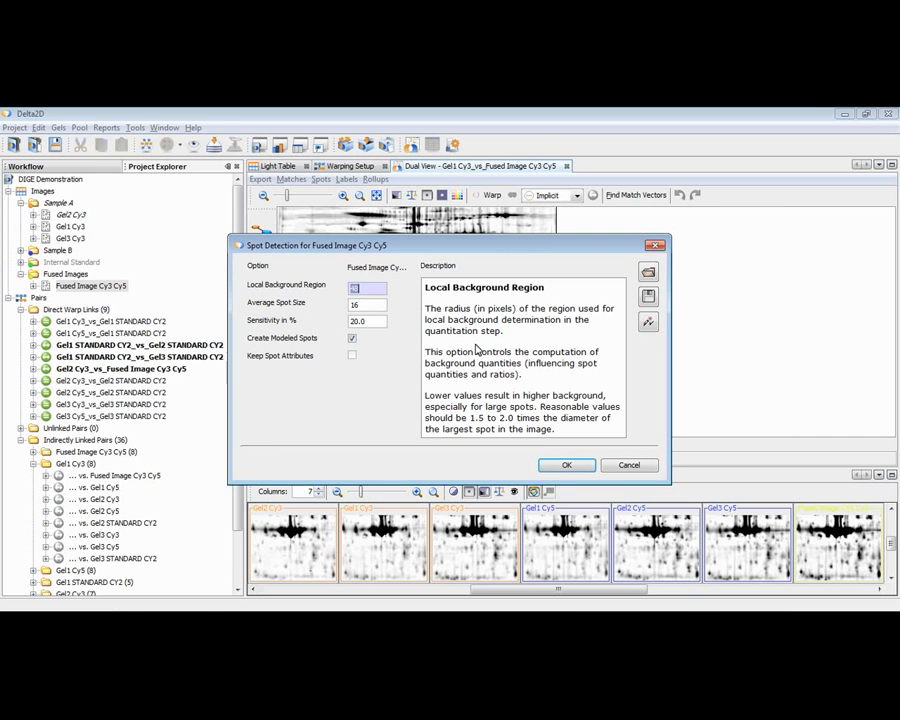
{"action": "left_click", "coordinate": [381, 305]}
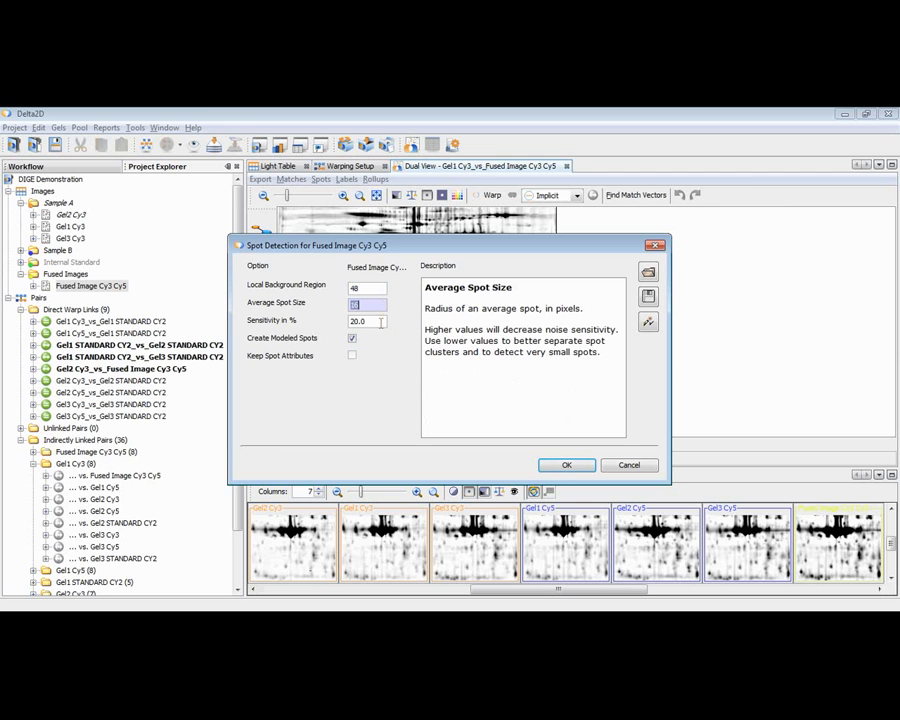
{"action": "left_click", "coordinate": [381, 322]}
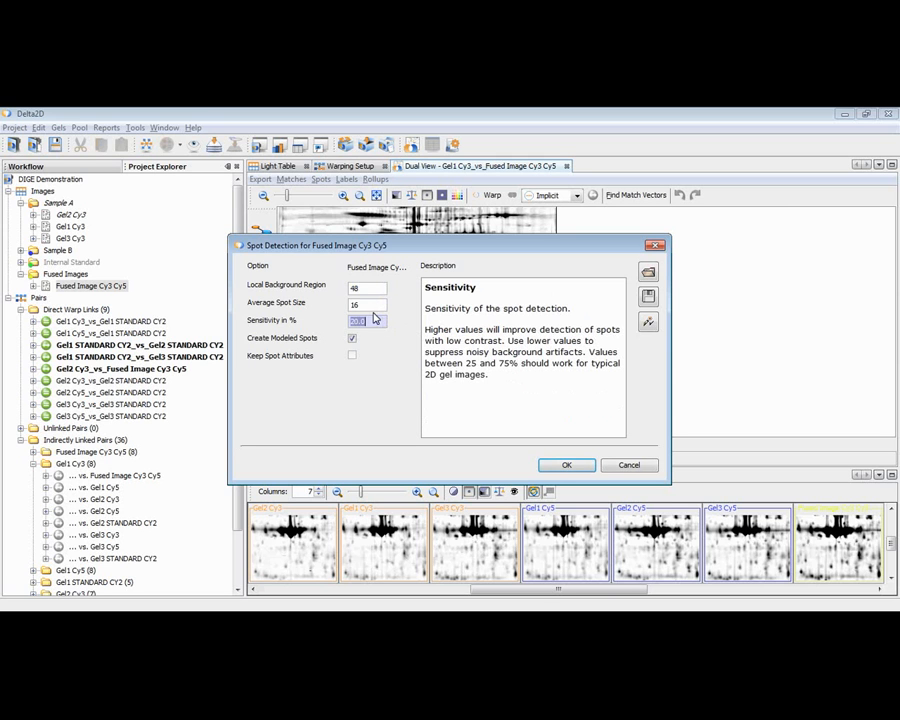
{"action": "left_click", "coordinate": [378, 304]}
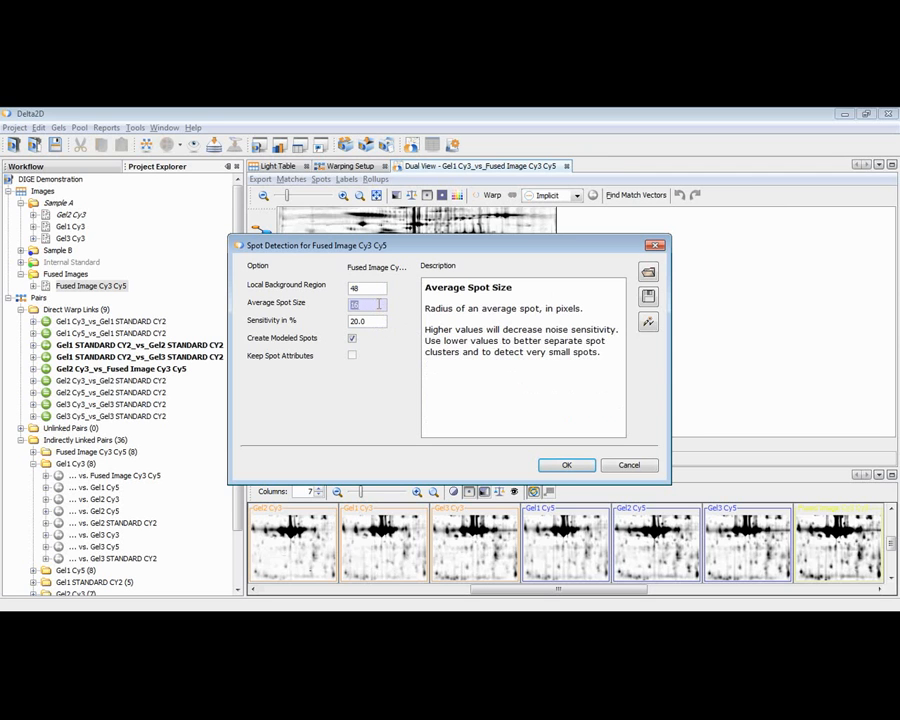
{"action": "type", "text": "32"}
{"action": "left_click", "coordinate": [648, 324]}
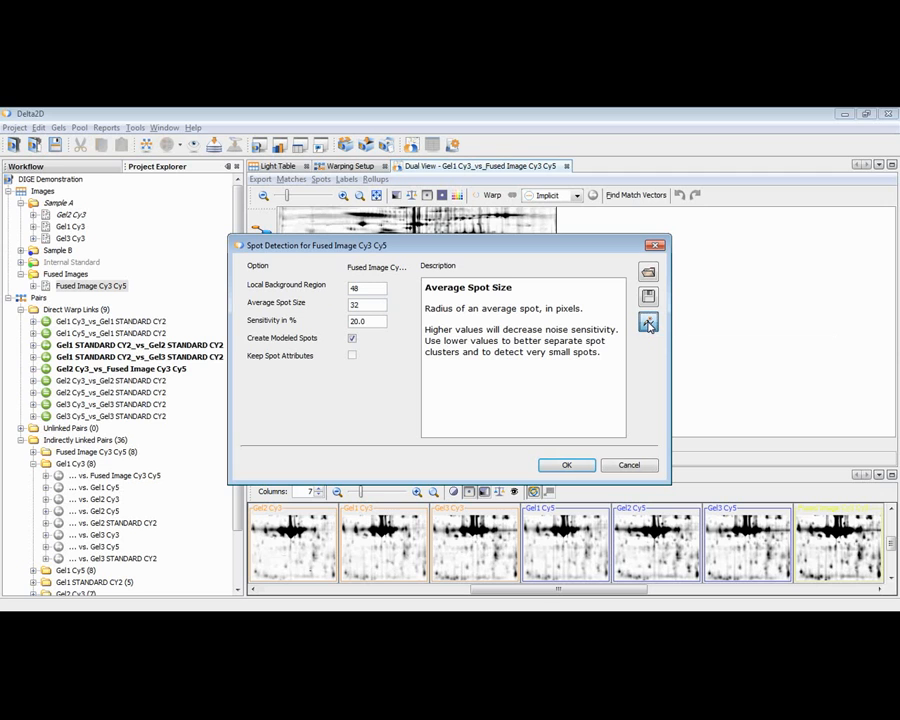
{"action": "left_click", "coordinate": [648, 324]}
{"action": "left_click", "coordinate": [567, 466]}
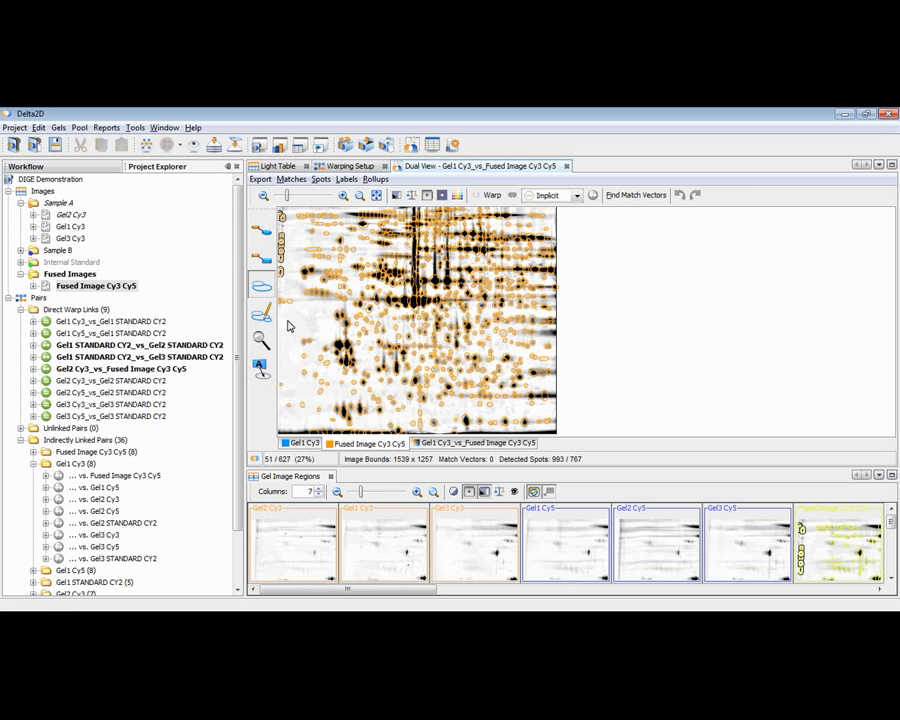
Cancel the selected false spots along the left edge of the fused image.
{"action": "right_click", "coordinate": [282, 257]}
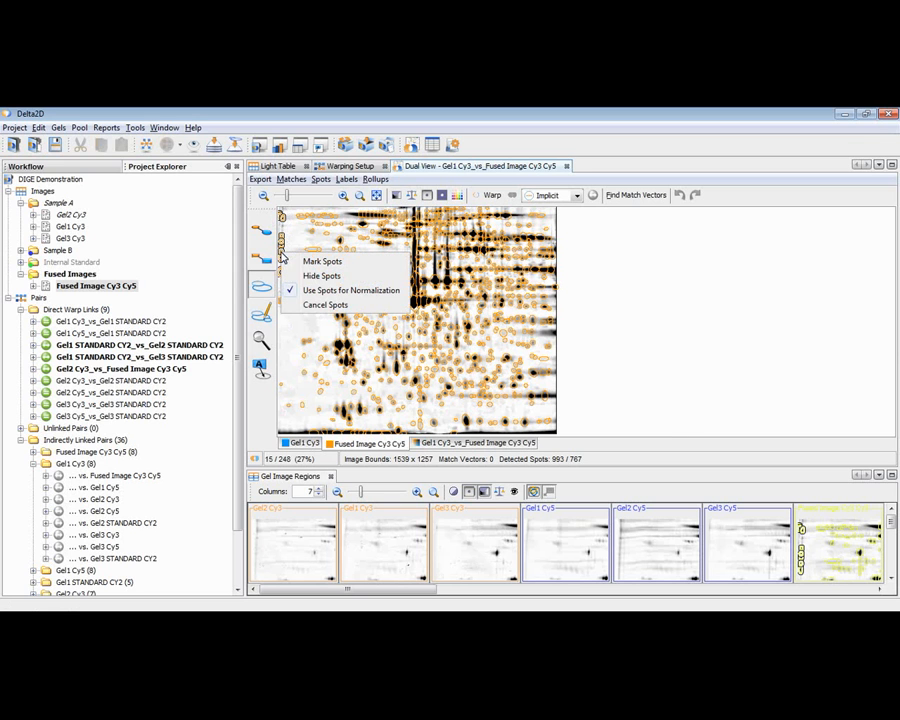
{"action": "left_click", "coordinate": [320, 305]}
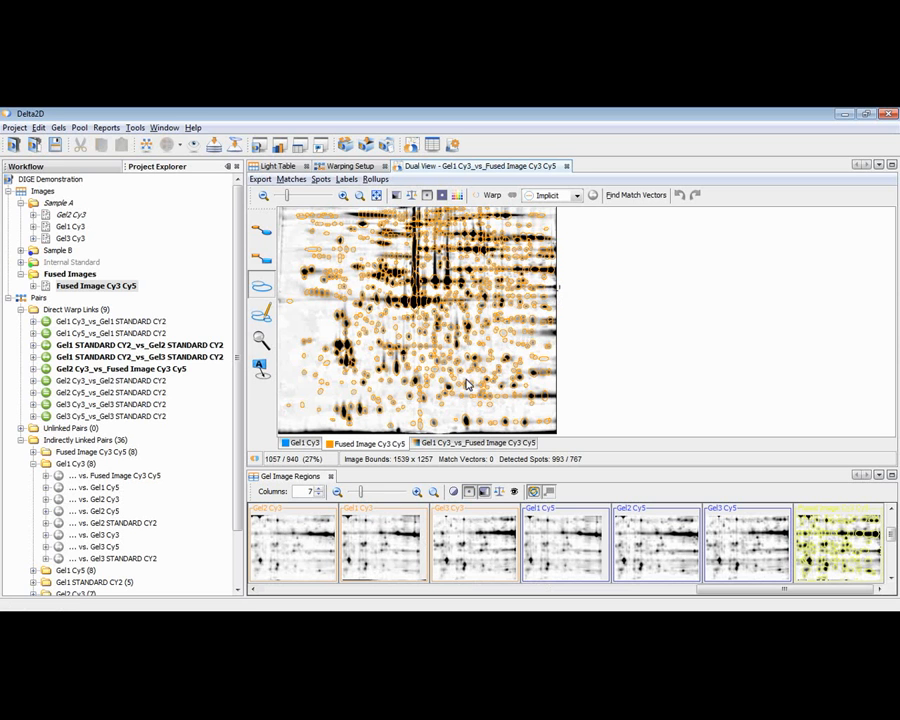
Select the faint isolated spot beside the dark cluster in the fused gel's lower left for close inspection.
{"action": "left_click", "coordinate": [326, 365]}
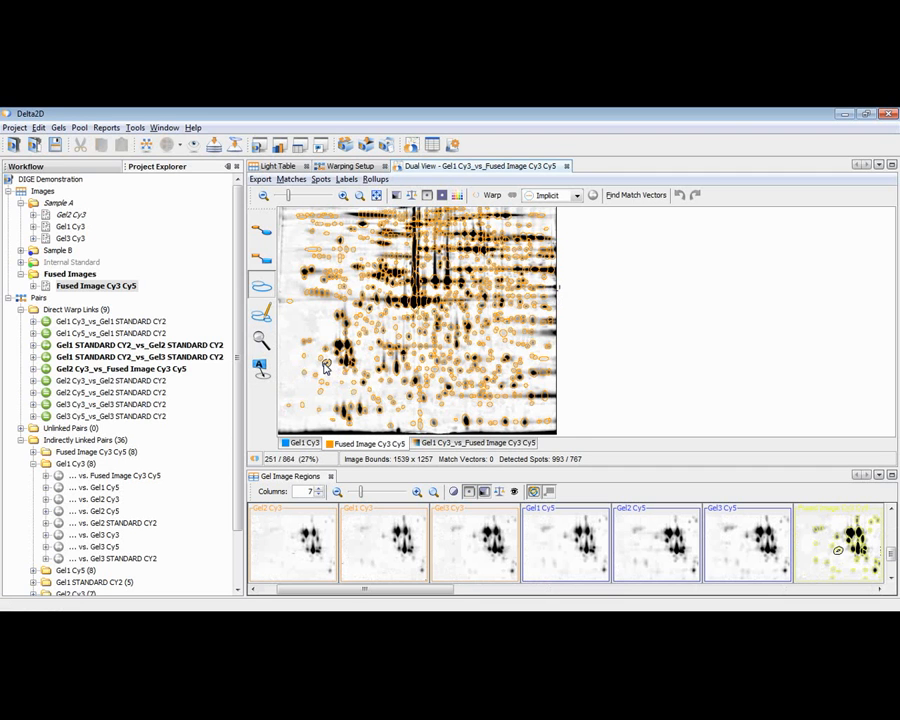
{"action": "scroll", "coordinate": [325, 368], "scroll_direction": "up", "scroll_amount": 1}
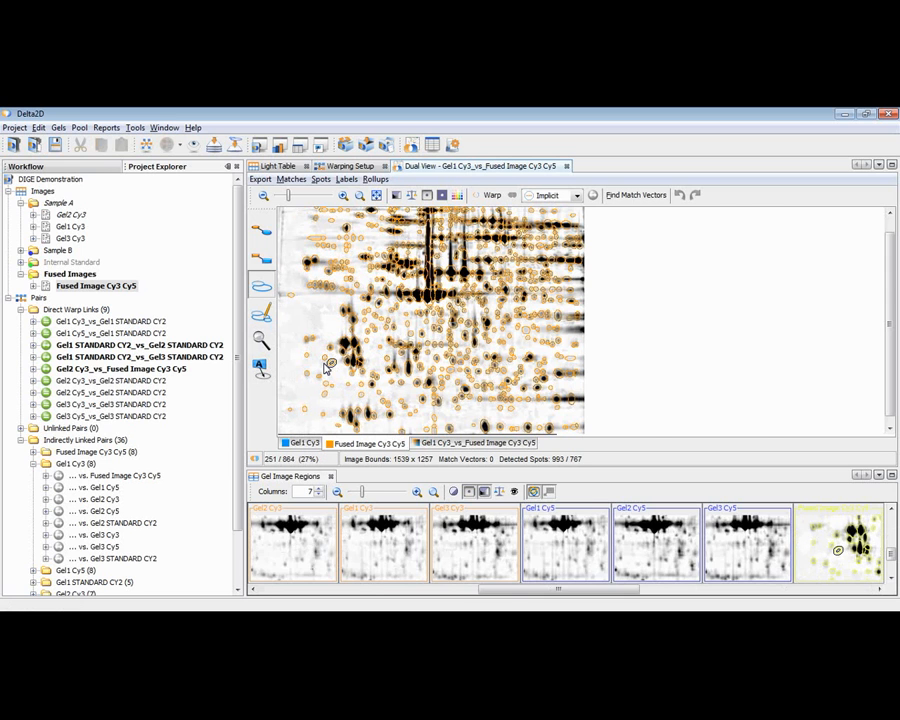
{"action": "scroll", "coordinate": [363, 362], "scroll_direction": "up", "scroll_amount": 1}
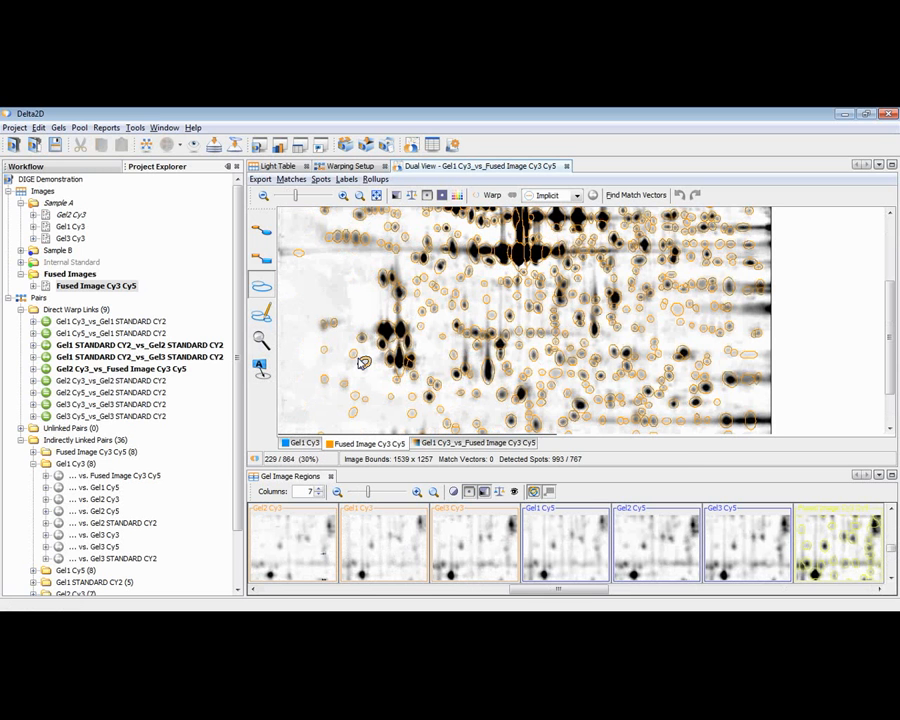
{"action": "scroll", "coordinate": [370, 364], "scroll_direction": "up", "scroll_amount": 1}
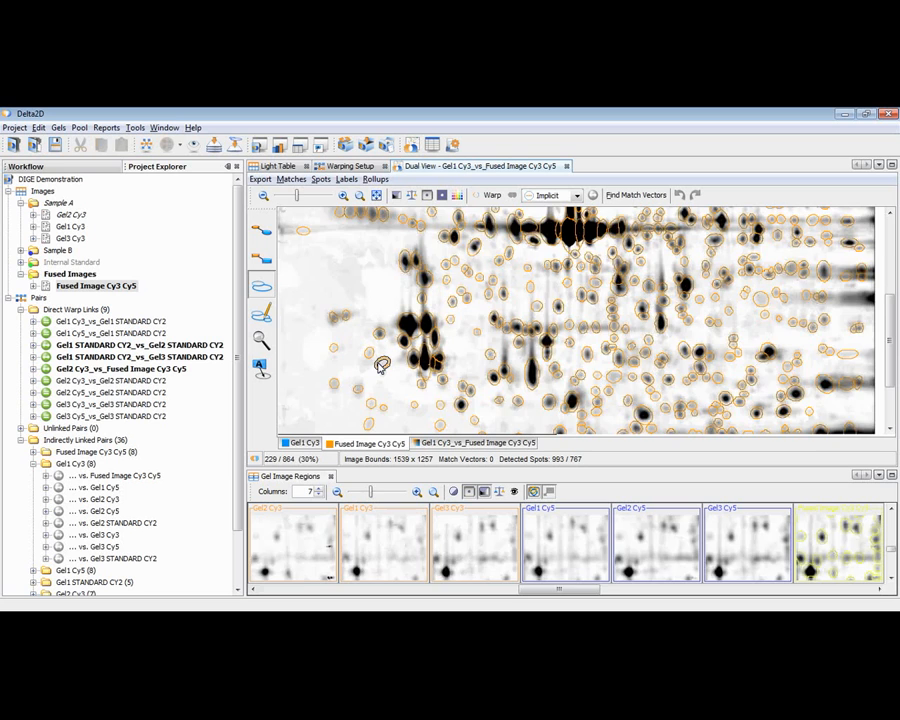
{"action": "scroll", "coordinate": [388, 360], "scroll_direction": "up", "scroll_amount": 8}
{"action": "left_click_drag", "start_coordinate": [395, 355], "coordinate": [398, 368]}
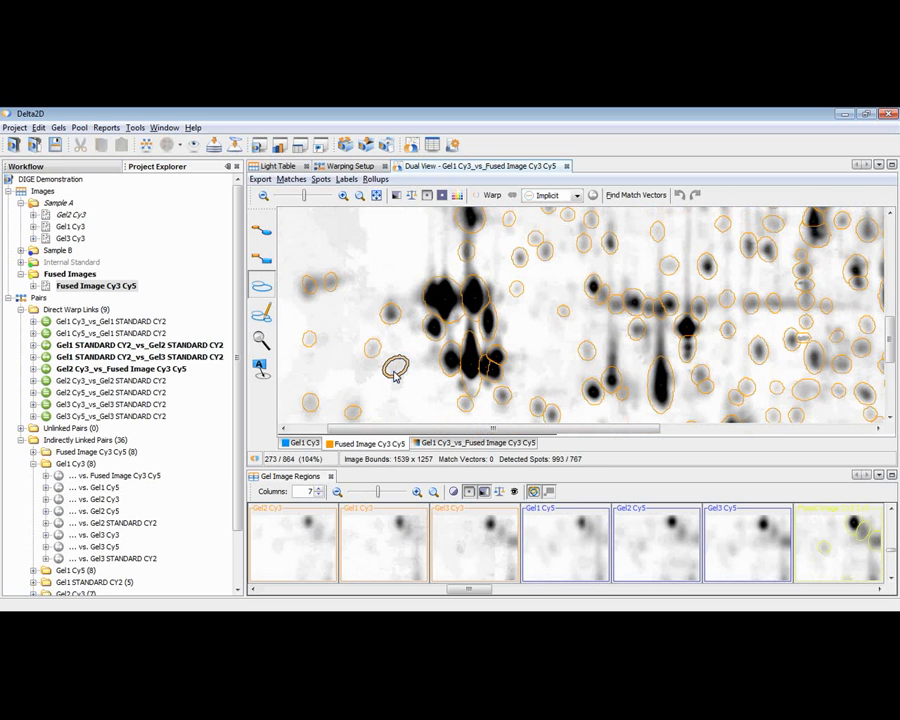
Darken the fused image's display in two stages by moving its histogram black level closer to the white level.
{"action": "left_click", "coordinate": [397, 198]}
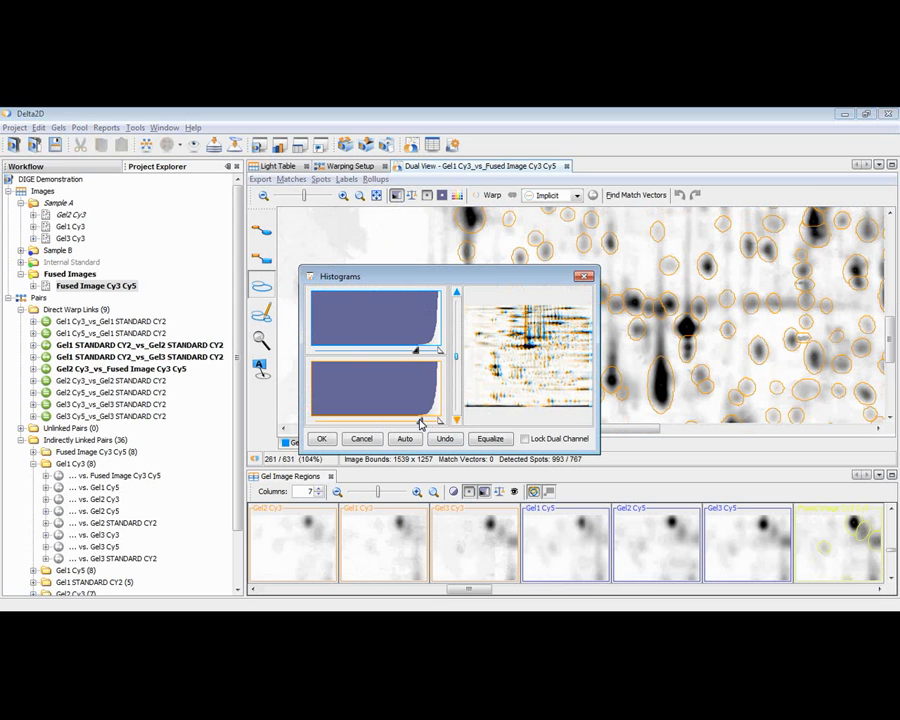
{"action": "mouse_move", "coordinate": [420, 424]}
{"action": "left_mouse_down"}
{"action": "mouse_move", "coordinate": [316, 423]}
{"action": "mouse_move", "coordinate": [427, 421]}
{"action": "left_mouse_up"}
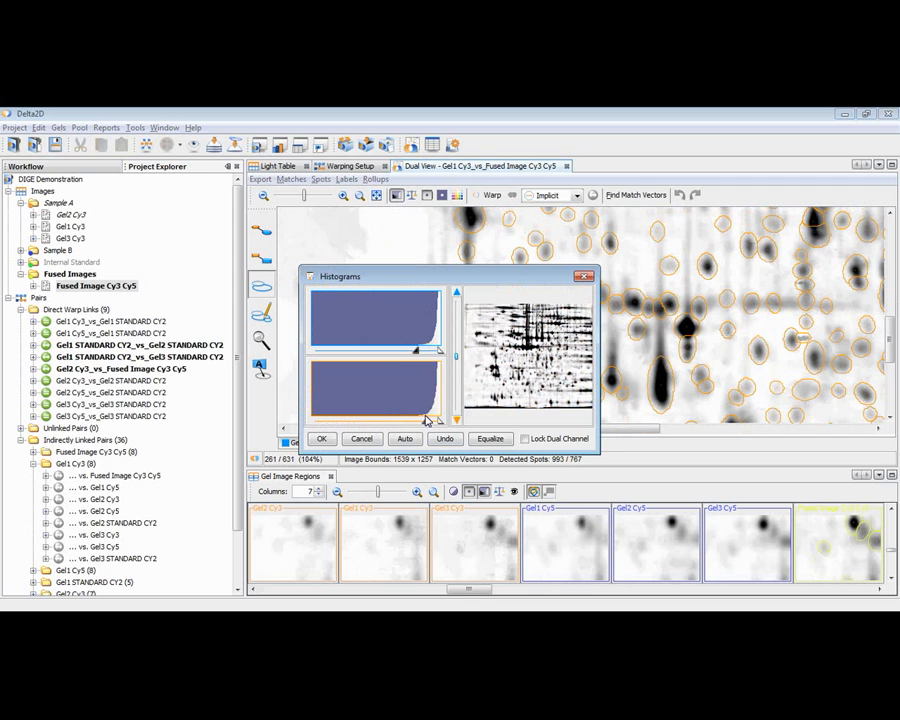
{"action": "left_click", "coordinate": [323, 439]}
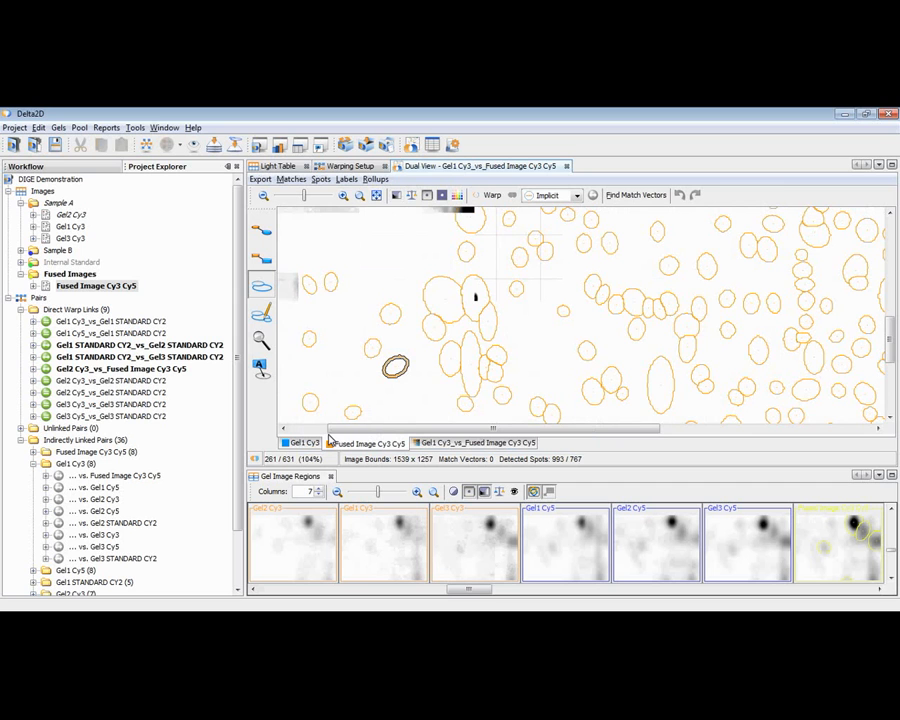
{"action": "left_click", "coordinate": [333, 442]}
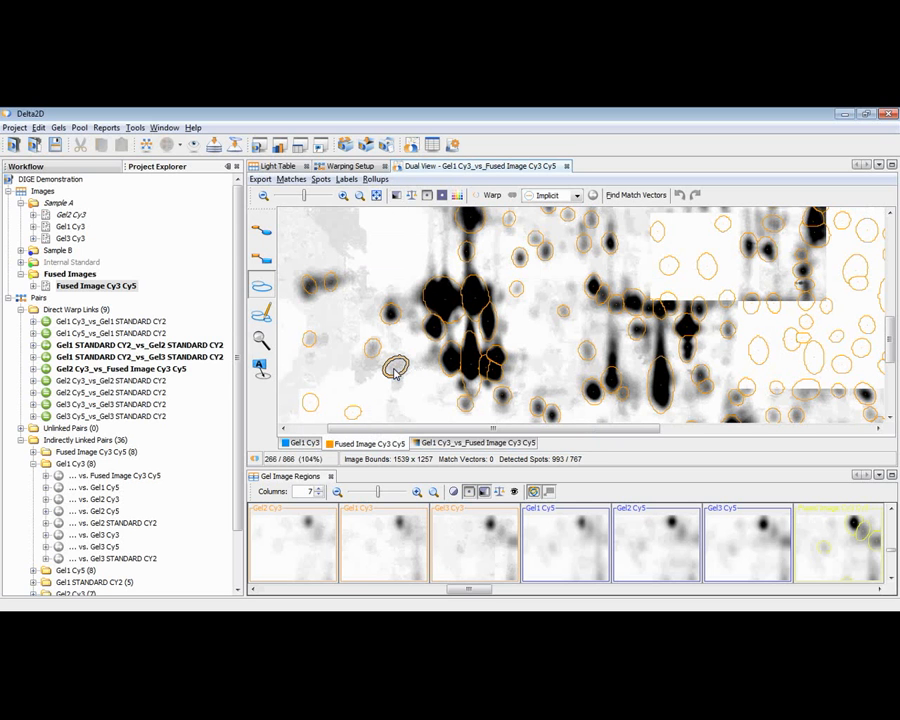
{"action": "left_click", "coordinate": [395, 368]}
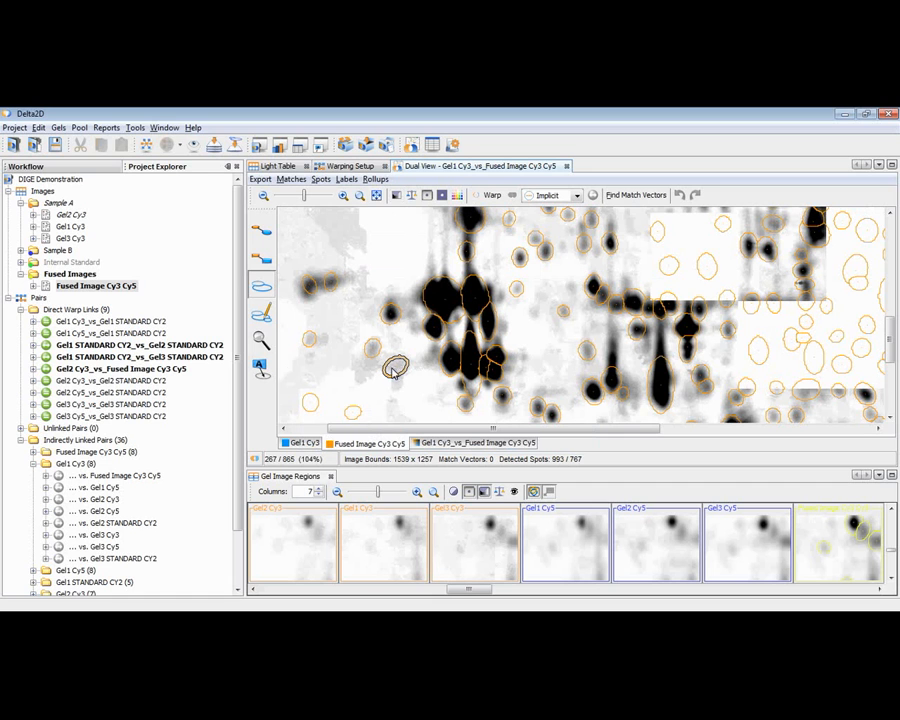
{"action": "left_click", "coordinate": [396, 195]}
{"action": "left_click_drag", "start_coordinate": [427, 421], "coordinate": [431, 421]}
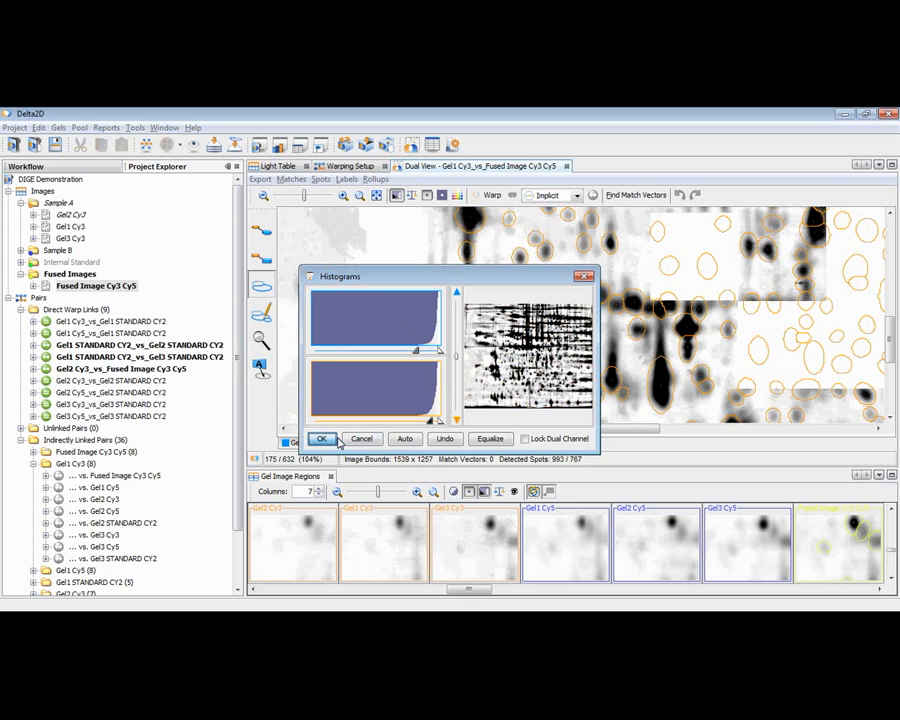
{"action": "left_click", "coordinate": [322, 439]}
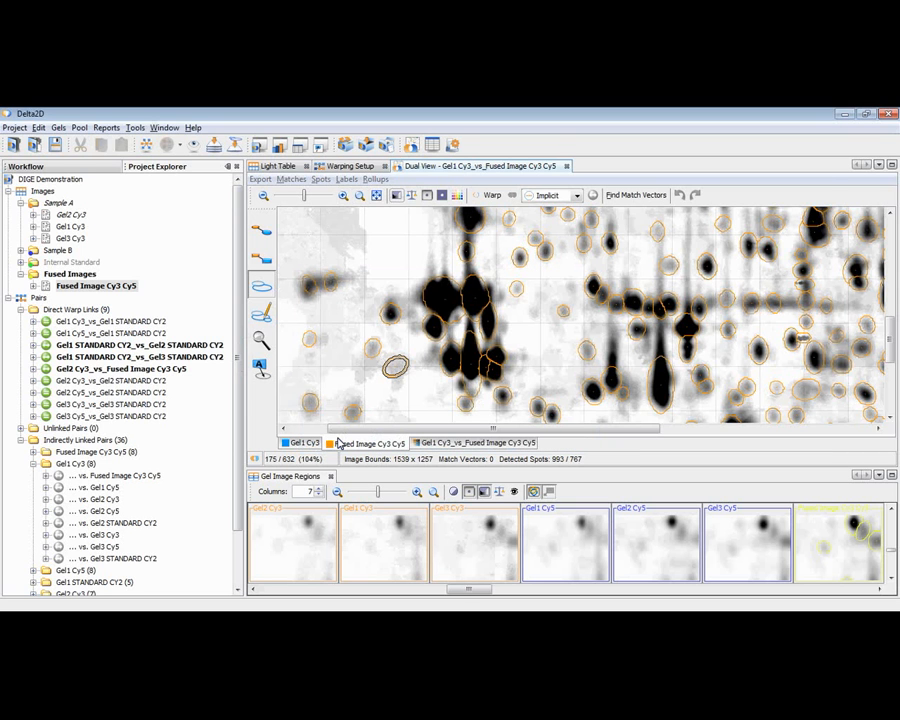
{"action": "left_click", "coordinate": [338, 442]}
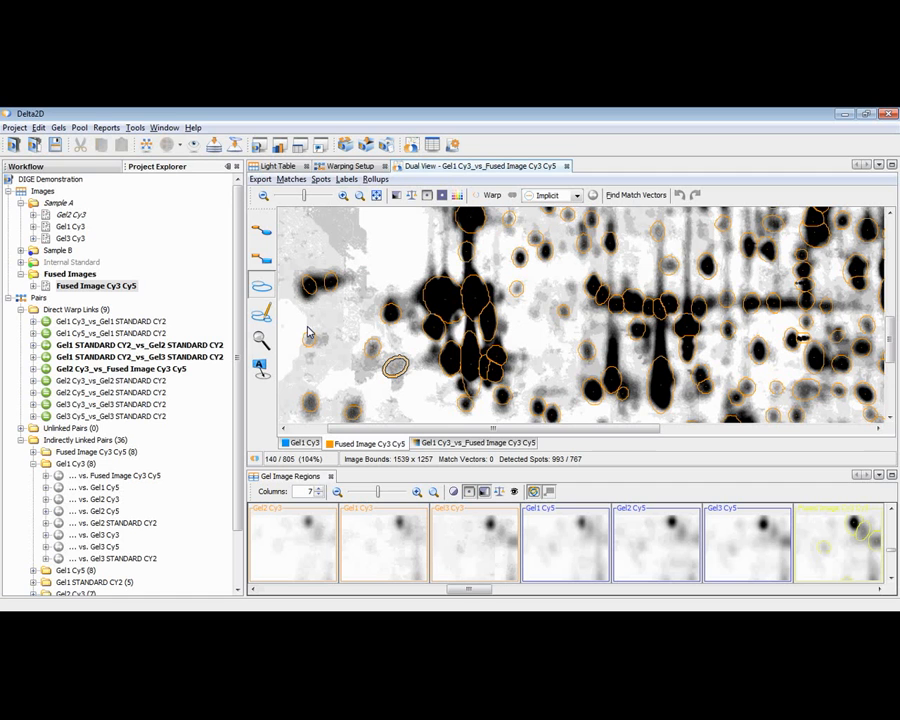
Reset the histograms of the gel pair to automatic contrast levels and apply them.
{"action": "left_click", "coordinate": [396, 196]}
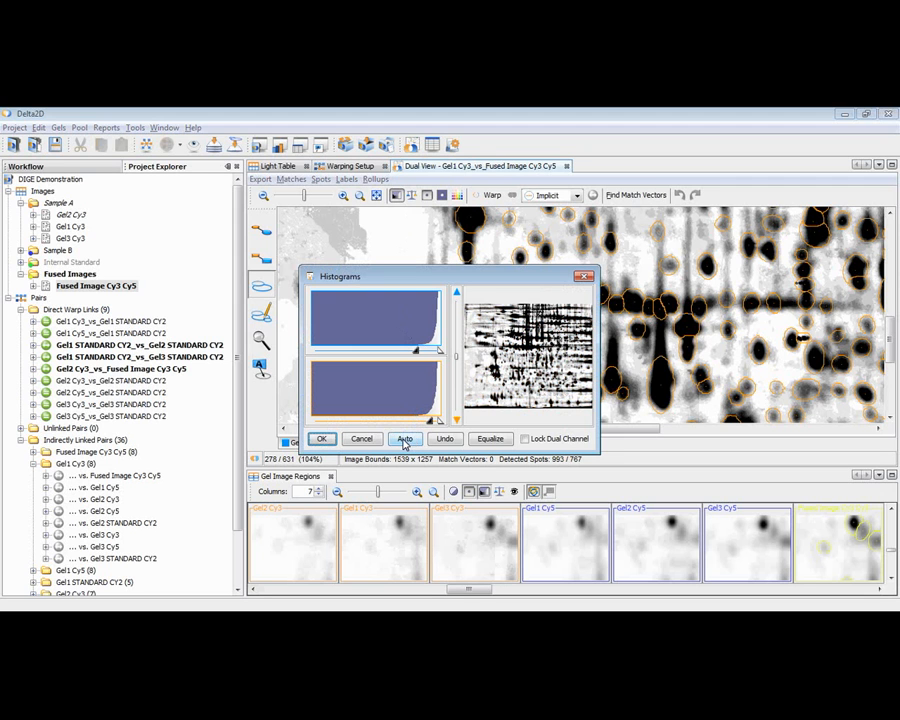
{"action": "left_click", "coordinate": [405, 441]}
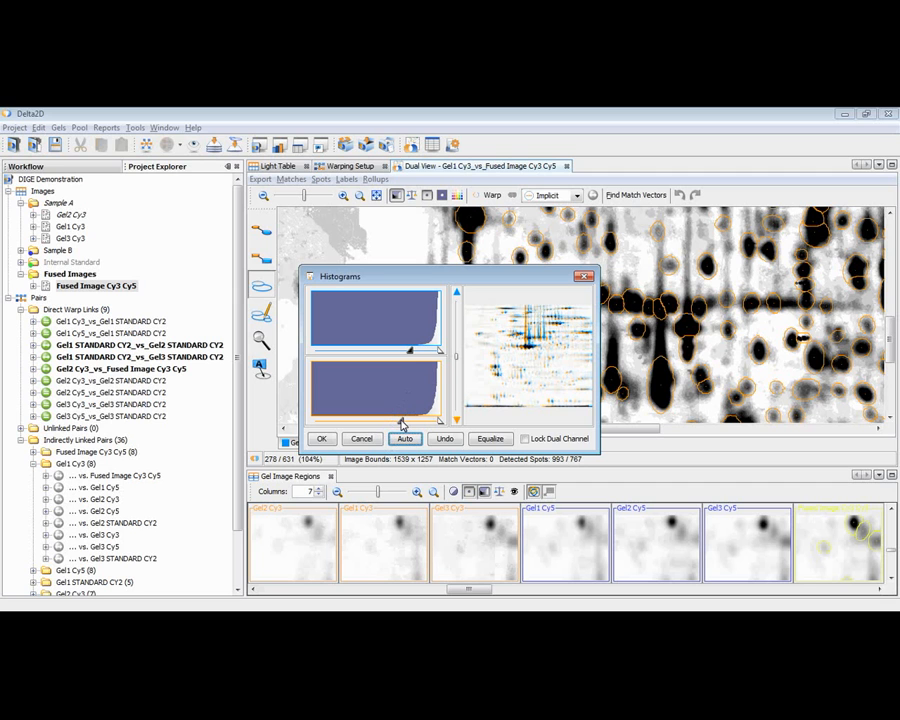
{"action": "mouse_move", "coordinate": [402, 424]}
{"action": "left_mouse_down"}
{"action": "mouse_move", "coordinate": [328, 420]}
{"action": "mouse_move", "coordinate": [390, 421]}
{"action": "left_mouse_up"}
{"action": "left_click", "coordinate": [402, 440]}
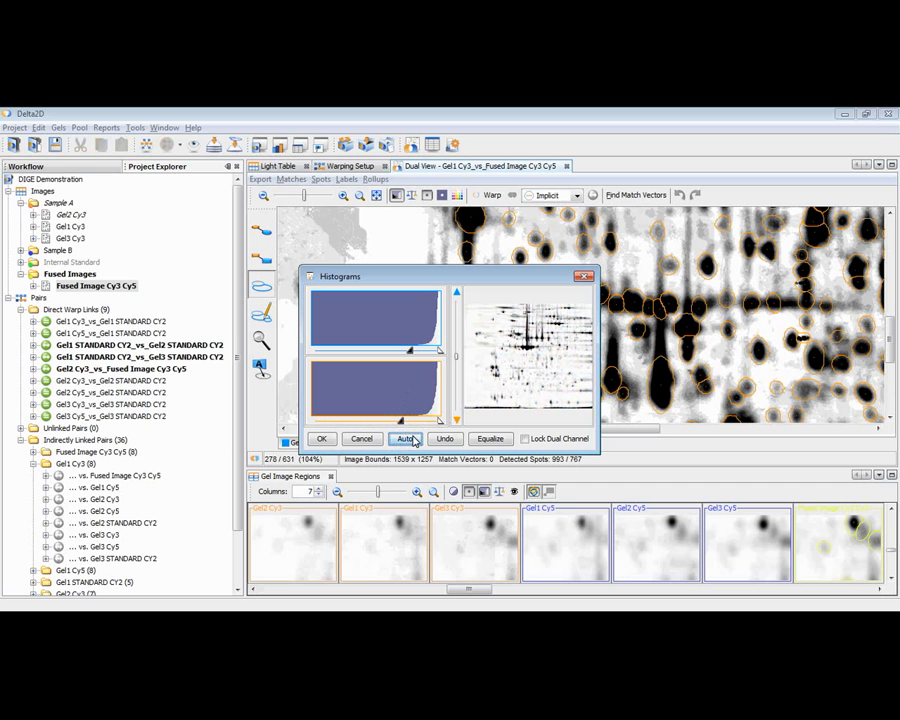
{"action": "left_click", "coordinate": [322, 443]}
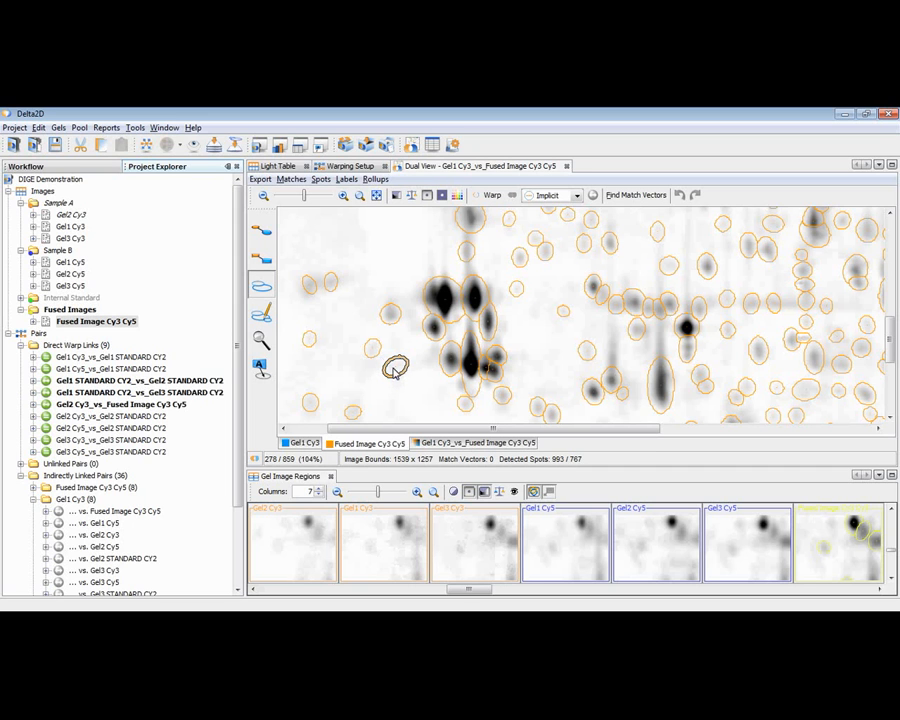
Open the quantity table for Fused Image Cy3 Cy5 and dock it beside the dual view.
{"action": "left_click", "coordinate": [397, 368]}
{"action": "left_click", "coordinate": [77, 323]}
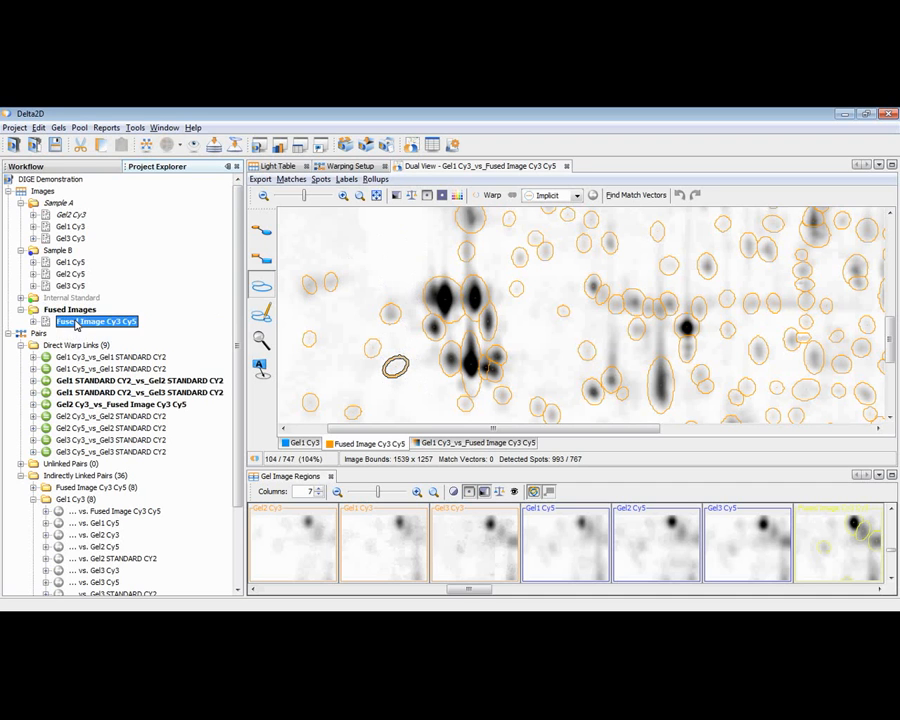
{"action": "left_click", "coordinate": [82, 325]}
{"action": "left_click", "coordinate": [433, 147]}
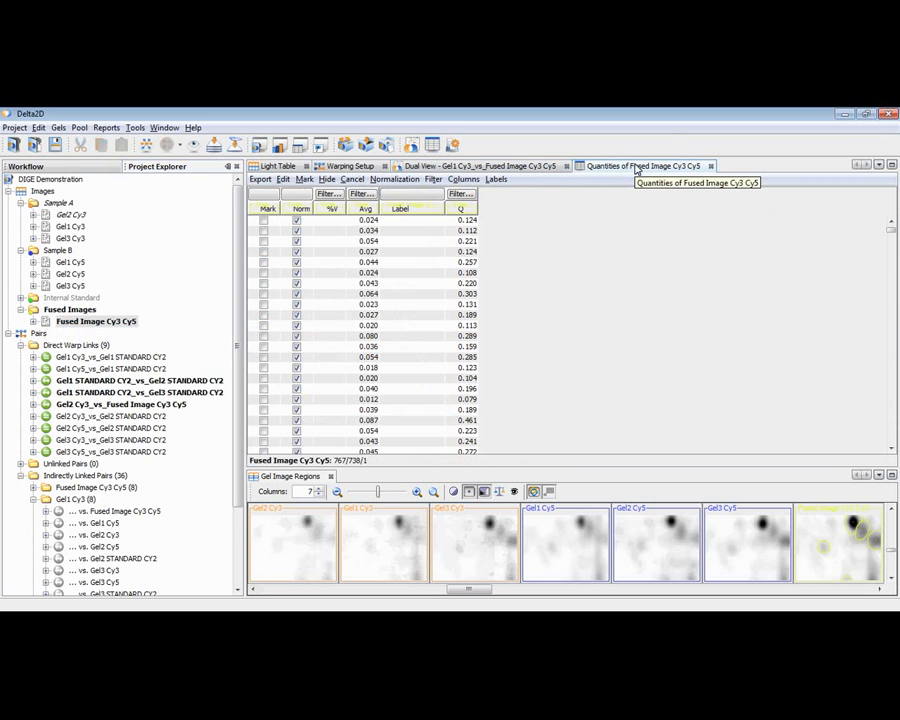
{"action": "left_click_drag", "start_coordinate": [635, 168], "coordinate": [333, 266]}
{"action": "left_click_drag", "start_coordinate": [411, 234], "coordinate": [470, 237]}
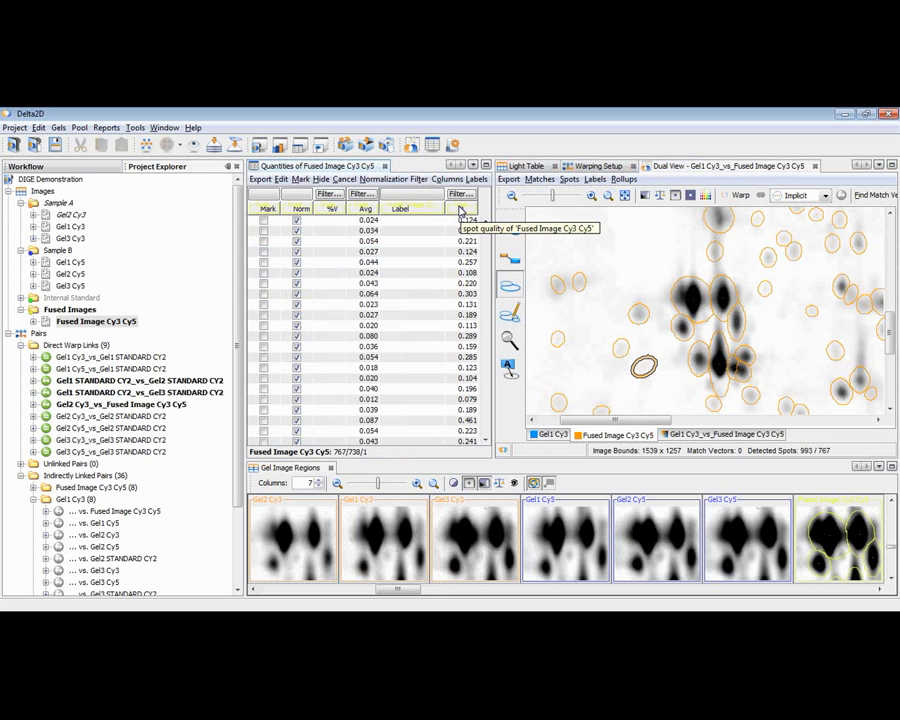
Sort the quantity table by ascending spot quality and compare the lowest- and highest-quality spots in the gel image.
{"action": "left_click", "coordinate": [460, 209]}
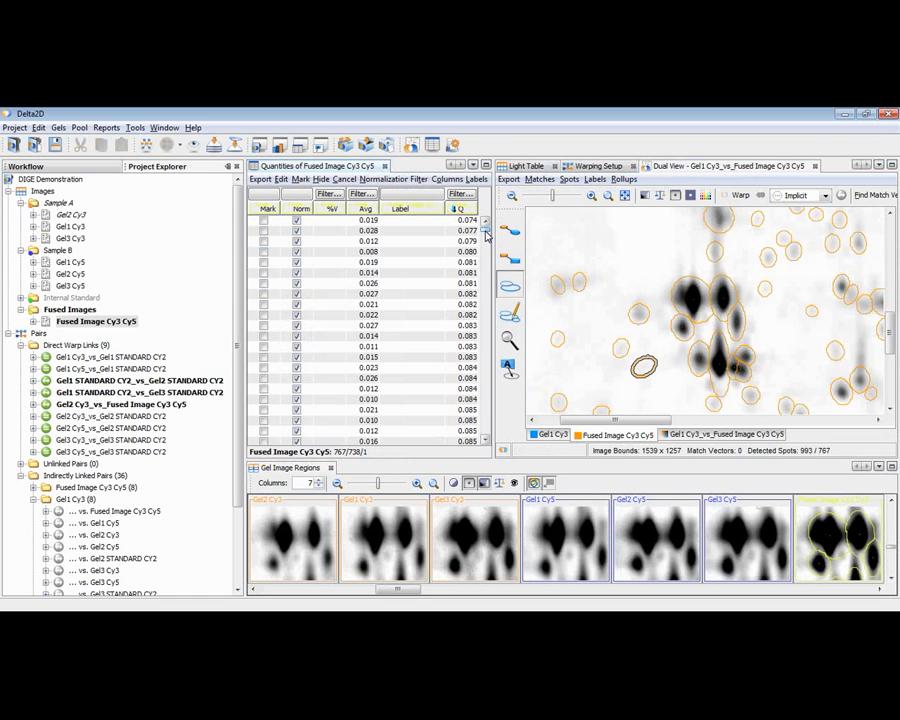
{"action": "left_click", "coordinate": [457, 221]}
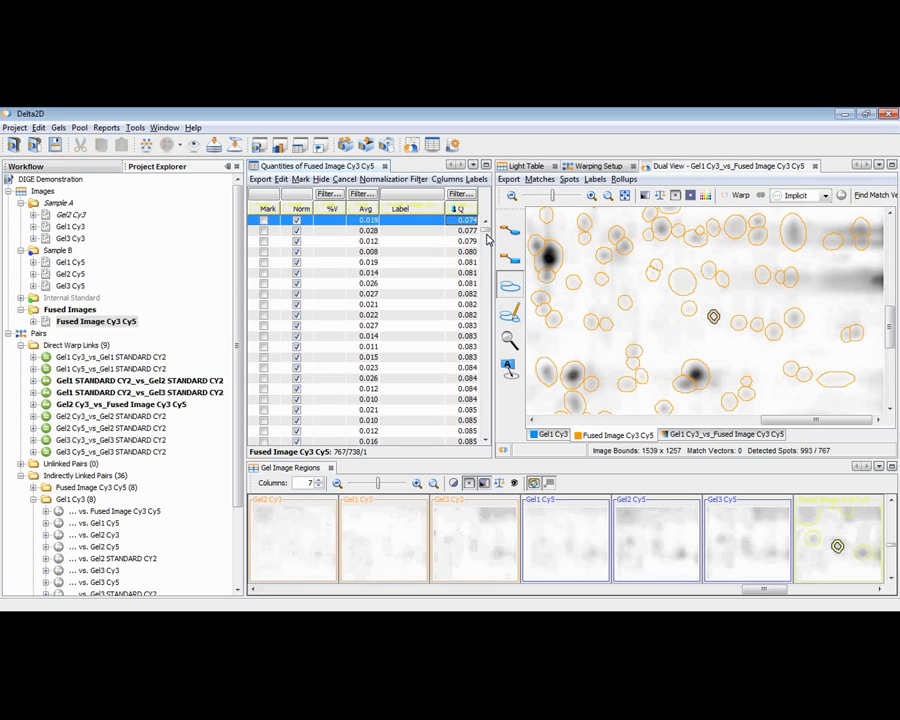
{"action": "left_click_drag", "start_coordinate": [487, 229], "coordinate": [482, 430]}
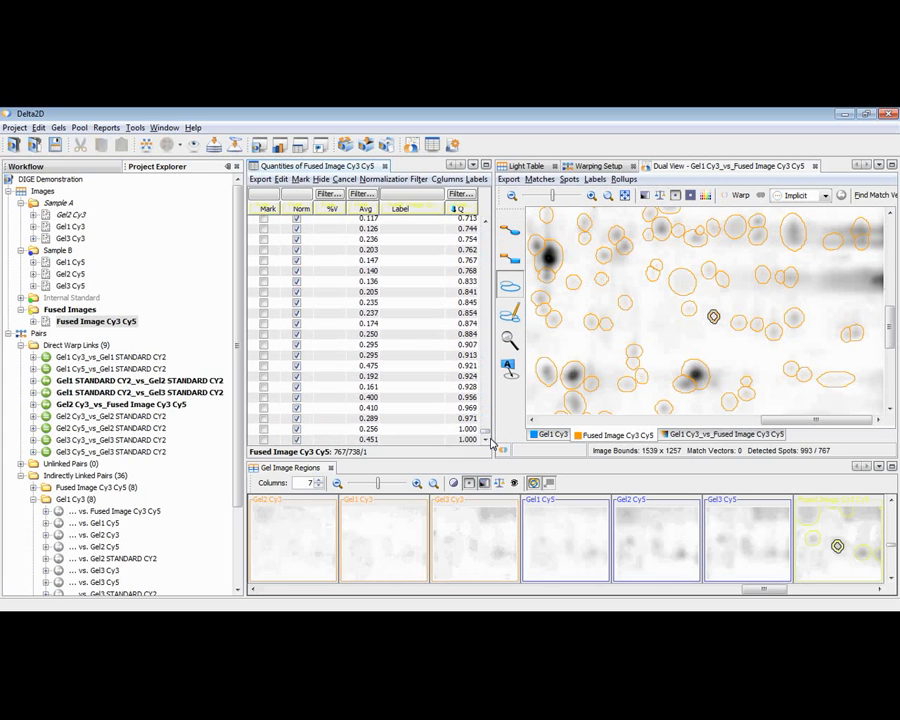
{"action": "left_click", "coordinate": [465, 441]}
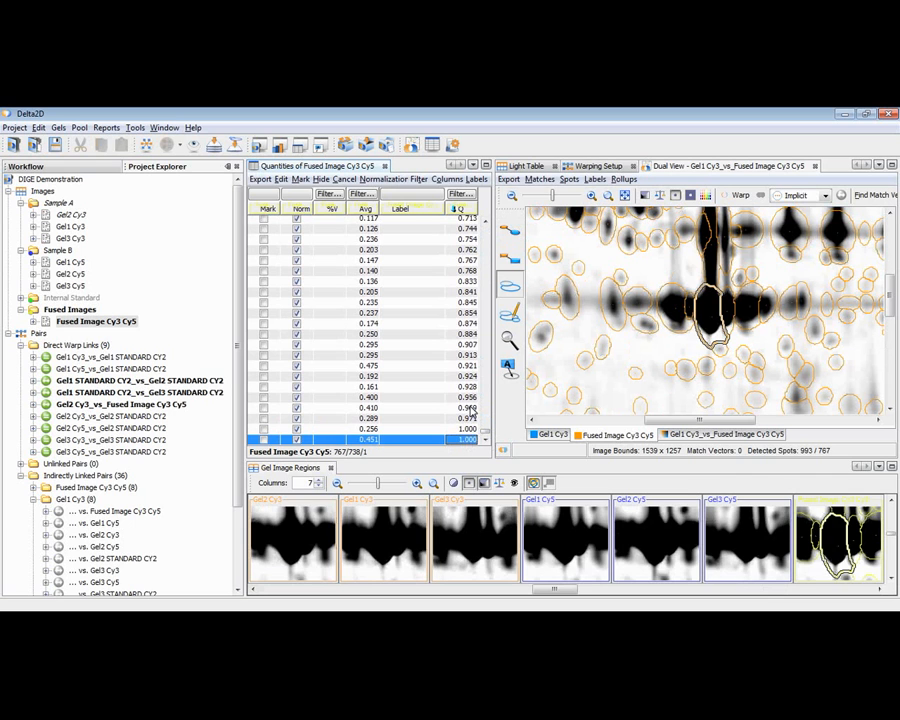
{"action": "left_click", "coordinate": [471, 408]}
{"action": "left_click", "coordinate": [470, 376]}
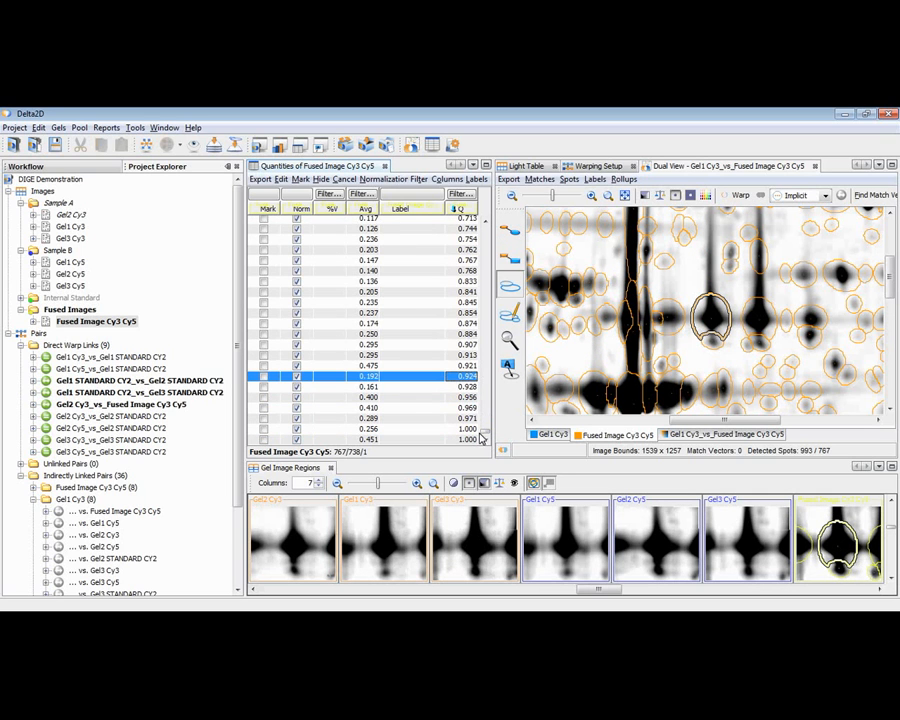
{"action": "left_click_drag", "start_coordinate": [486, 432], "coordinate": [490, 228]}
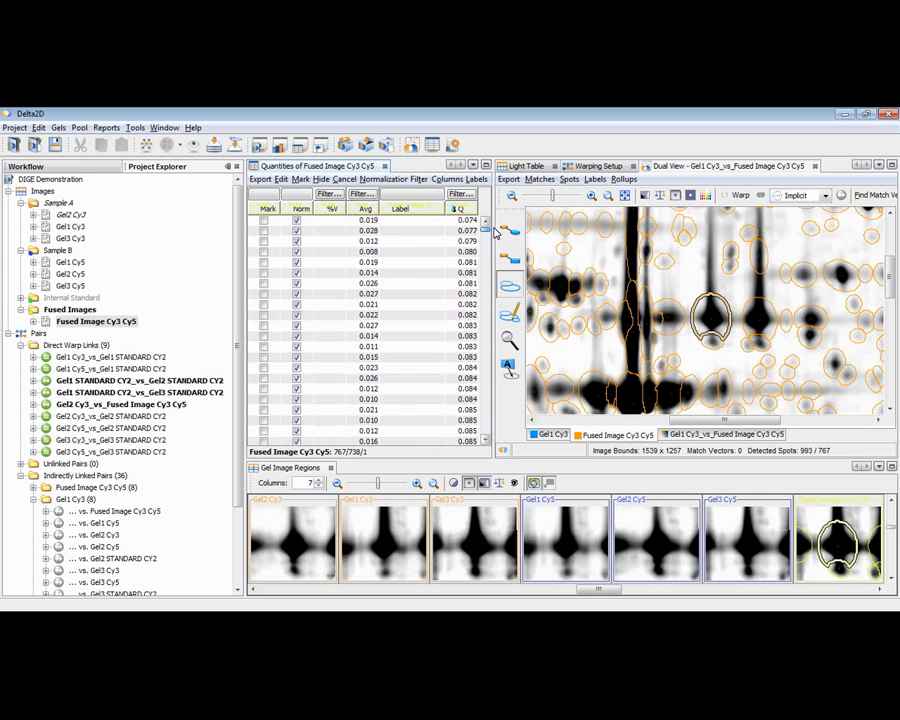
Examine the low-quality spots in the gel images, working down the sorted quantity table from quality 0.084 to 0.110.
{"action": "left_click", "coordinate": [449, 400]}
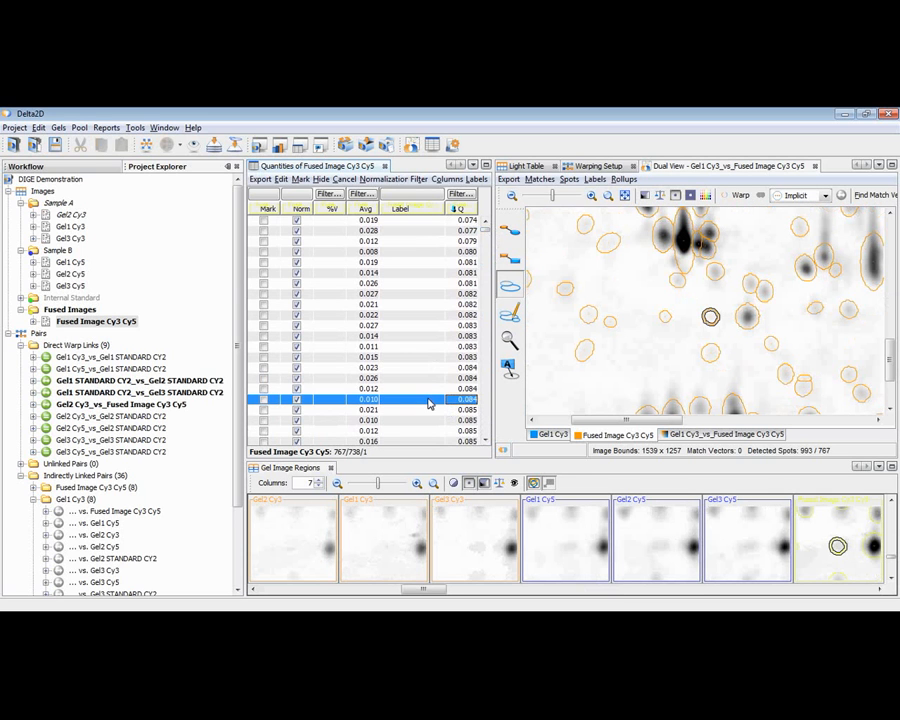
{"action": "key", "text": "Down"}
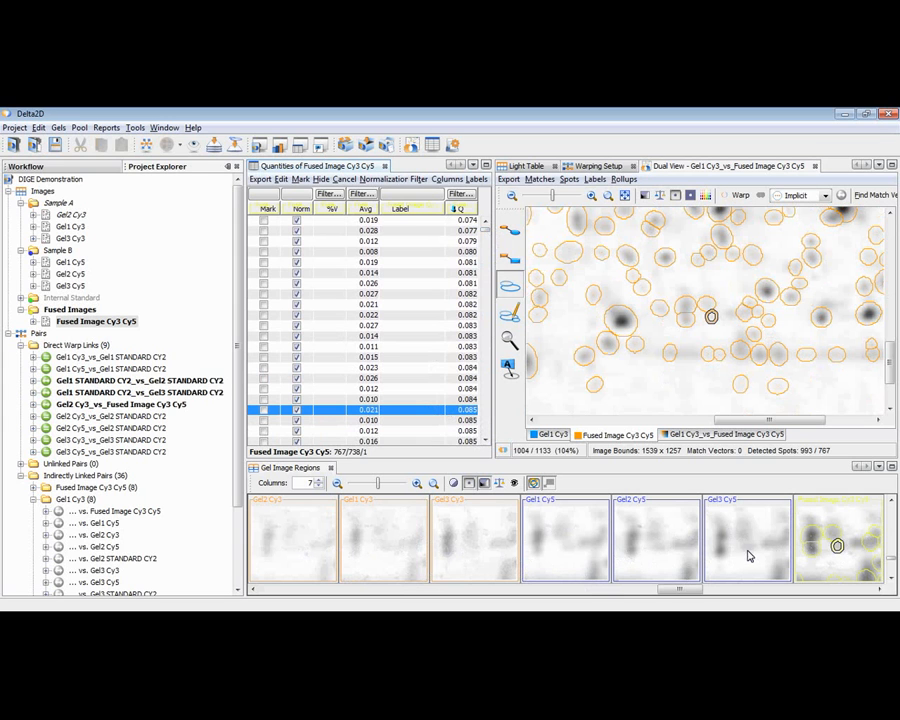
{"action": "left_click", "coordinate": [468, 421]}
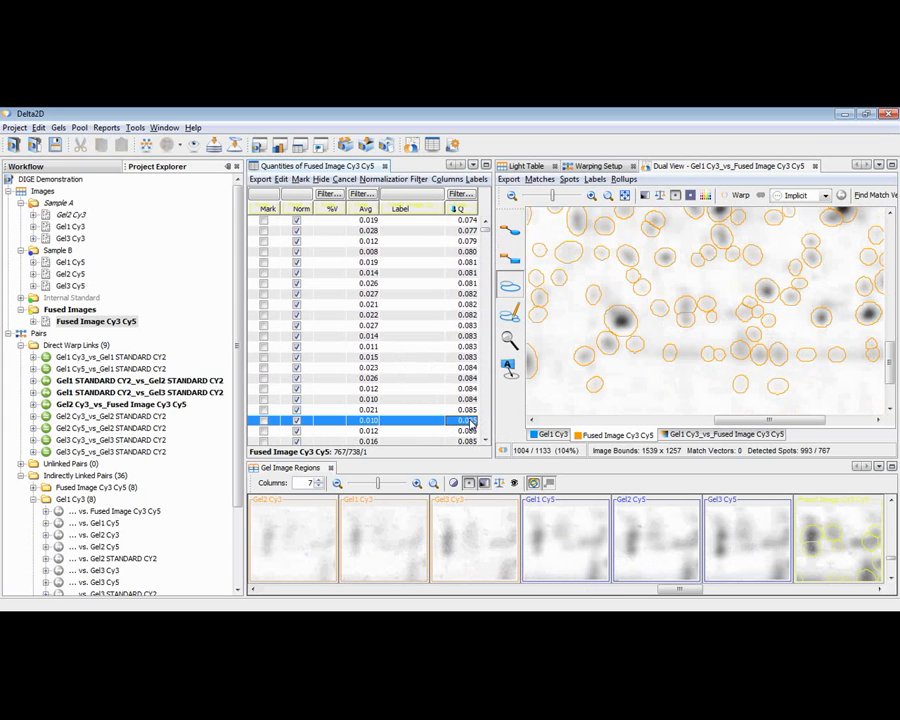
{"action": "key", "text": "Page_Down"}
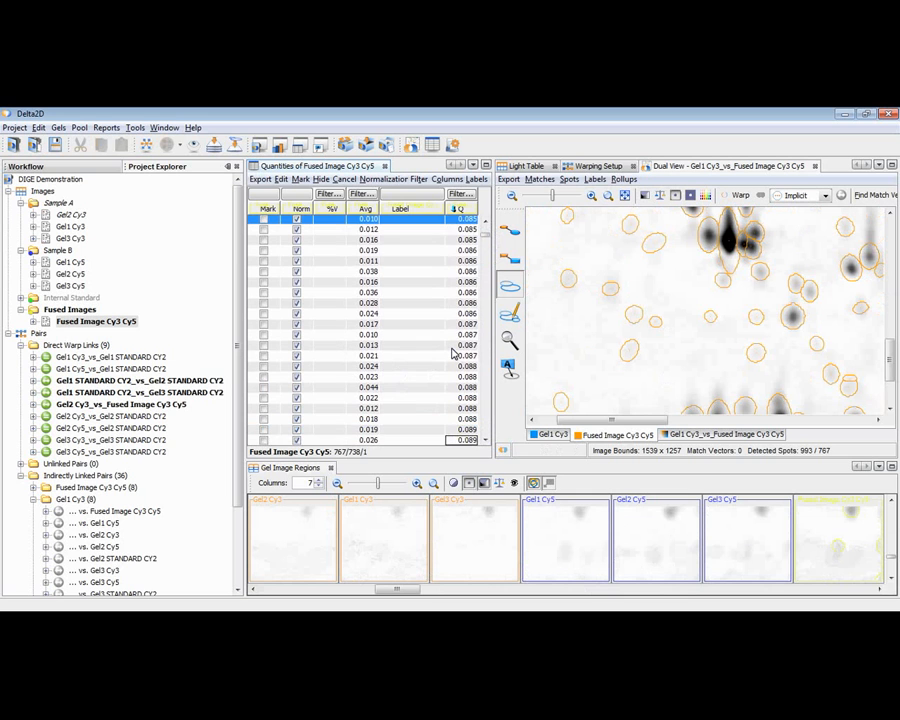
{"action": "key", "text": "Page_Down"}
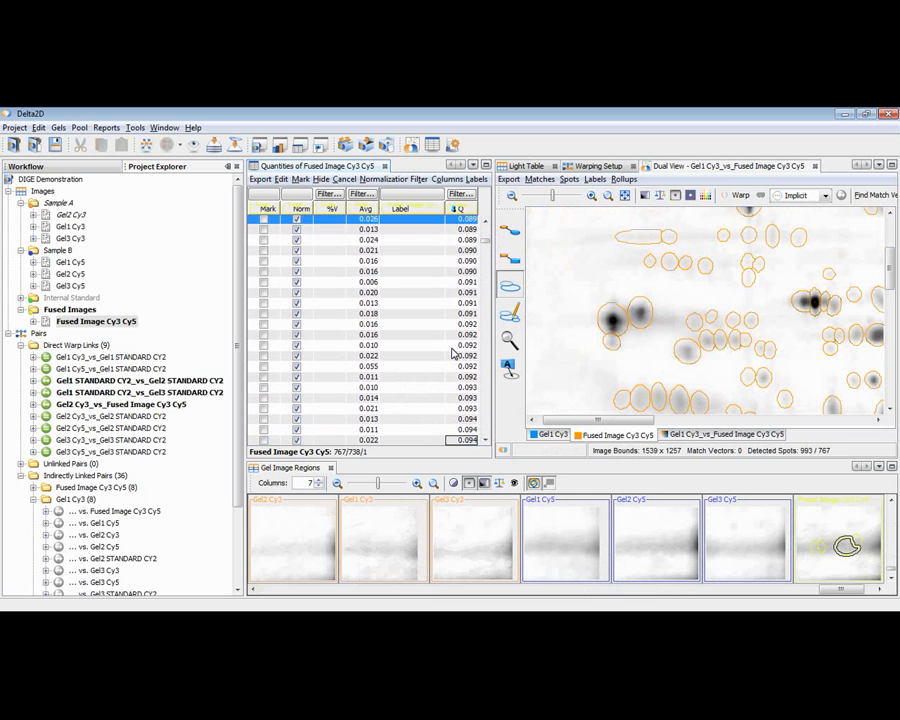
{"action": "key", "text": "Page_Down"}
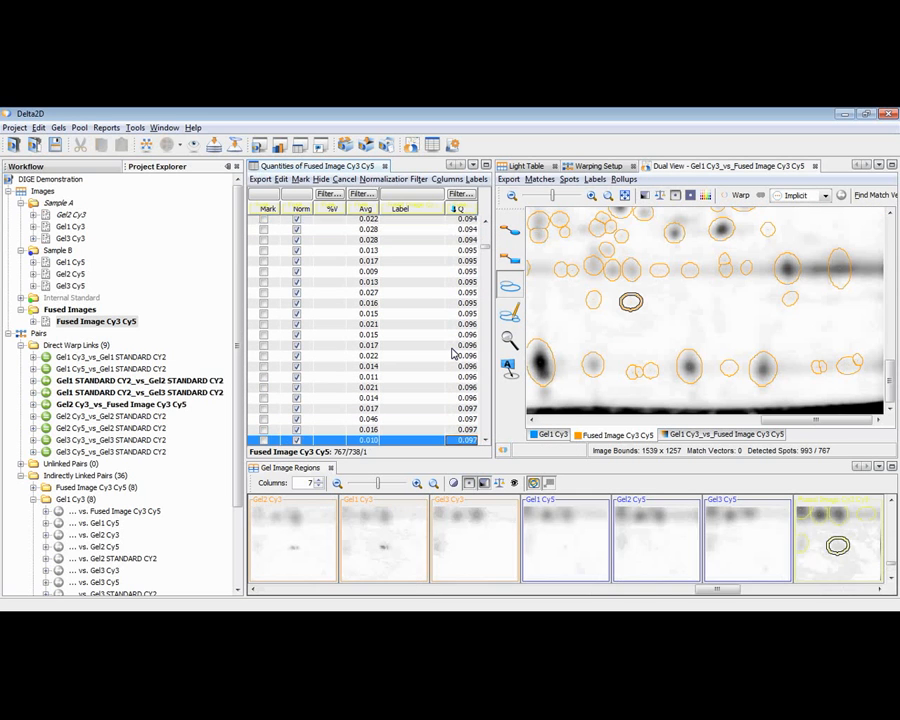
{"action": "key", "text": "Page_Down"}
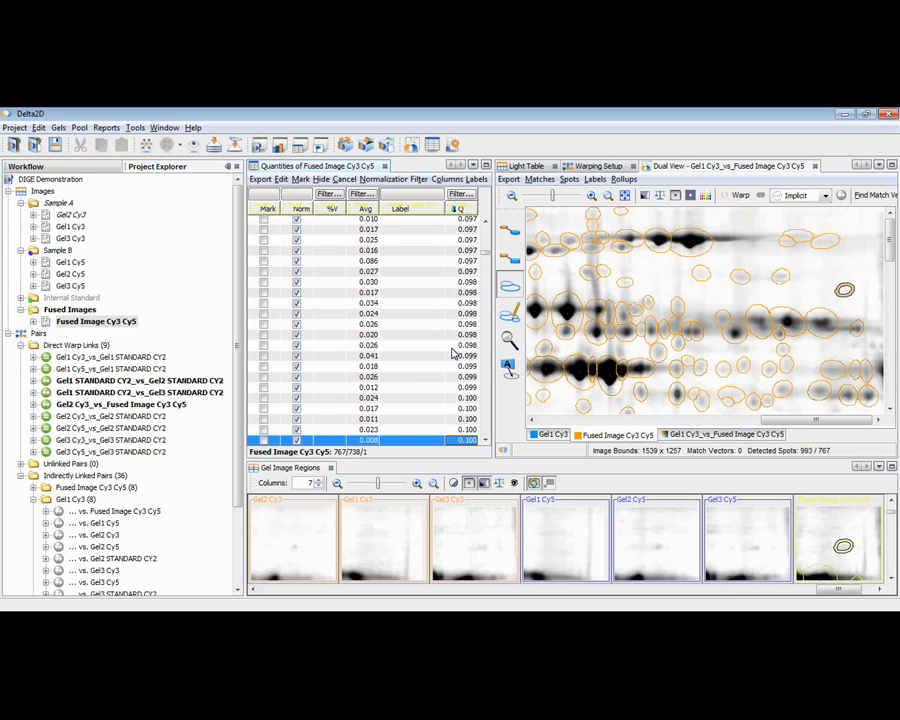
{"action": "key", "text": "Page_Down"}
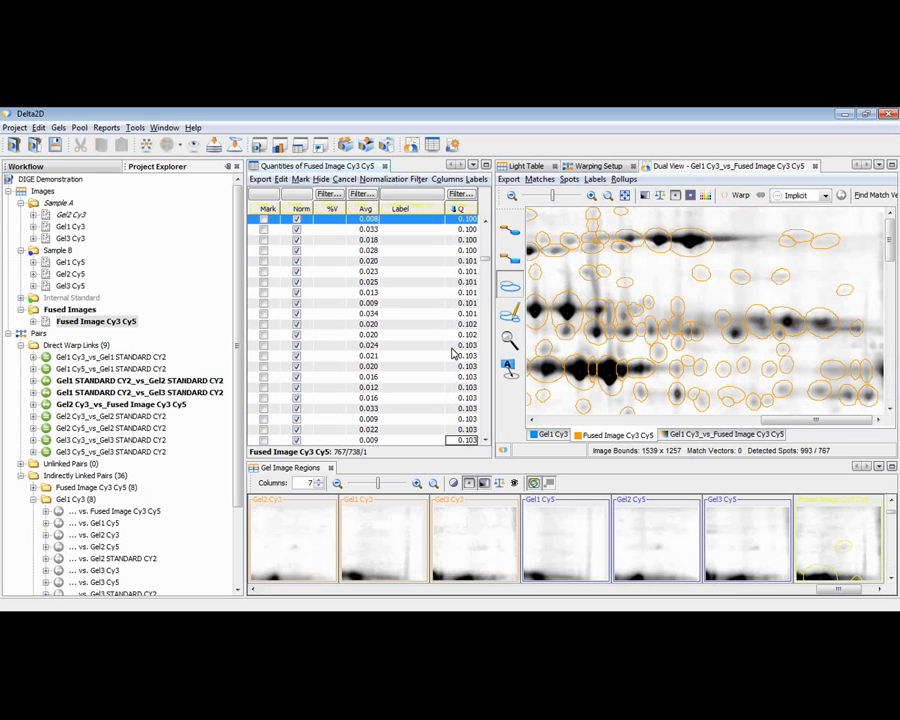
{"action": "key", "text": "Page_Down"}
{"action": "key", "text": "Page_Down"}
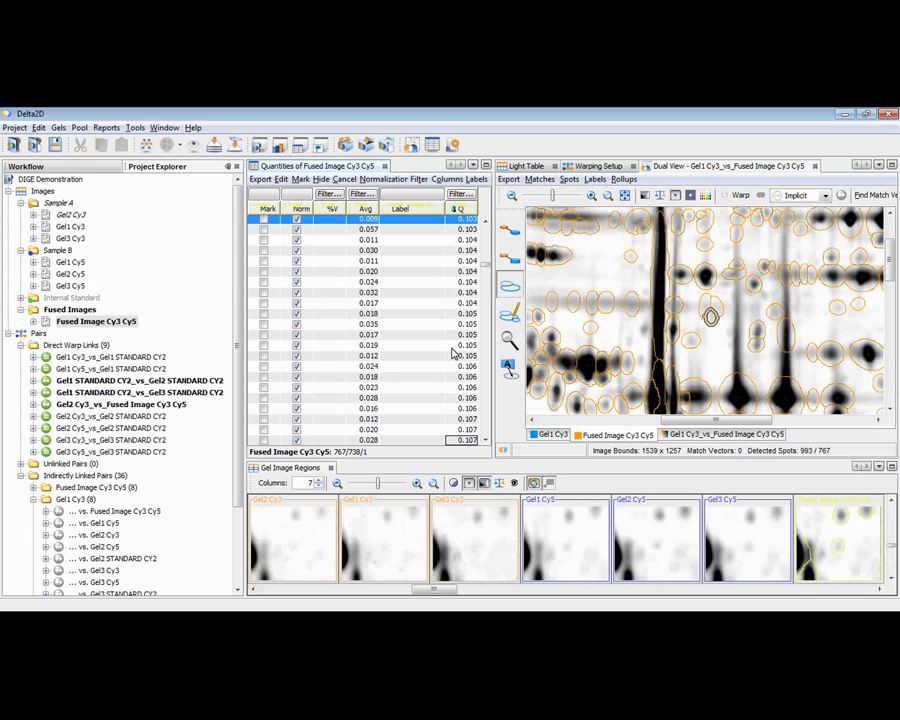
{"action": "key", "text": "Page_Down"}
{"action": "key", "text": "Page_Down"}
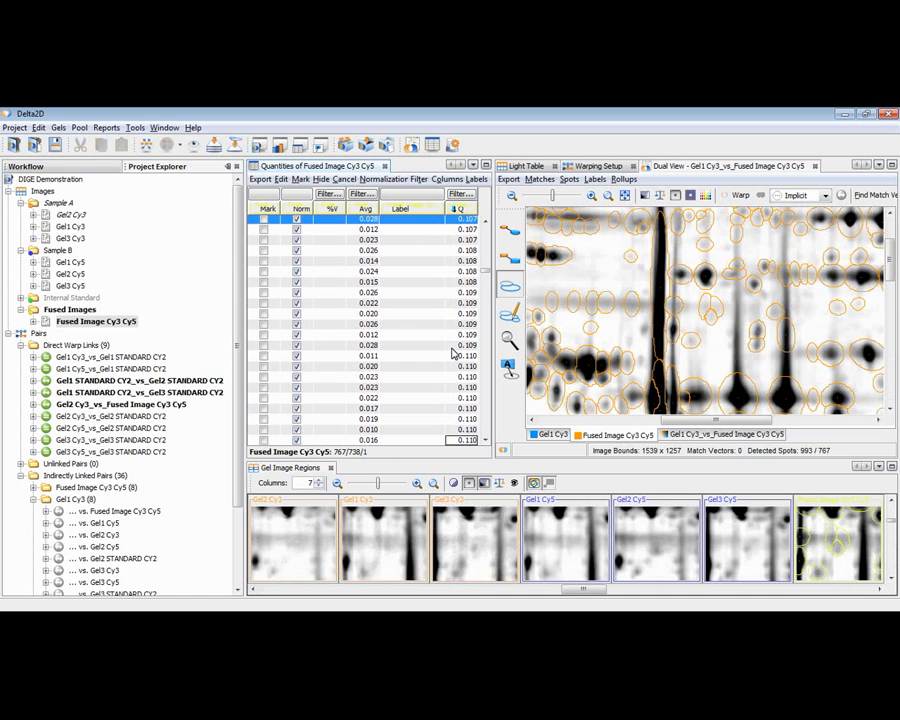
{"action": "key", "text": "Page_Down"}
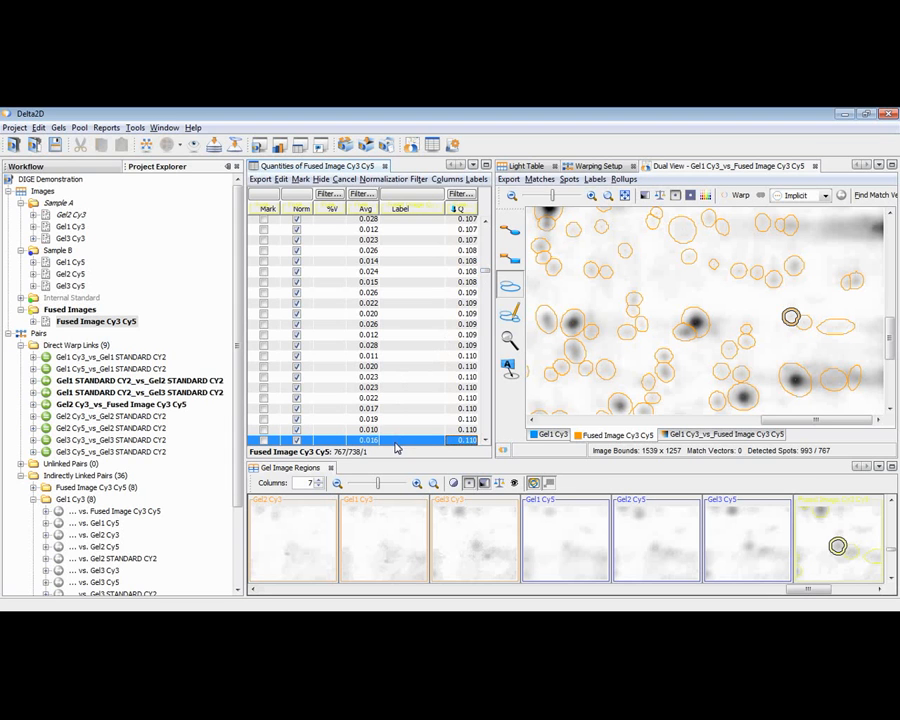
Select all spots from the lowest quality up to the current 0.110 row in the quantity table and cancel them.
{"action": "left_click_drag", "start_coordinate": [485, 277], "coordinate": [487, 224]}
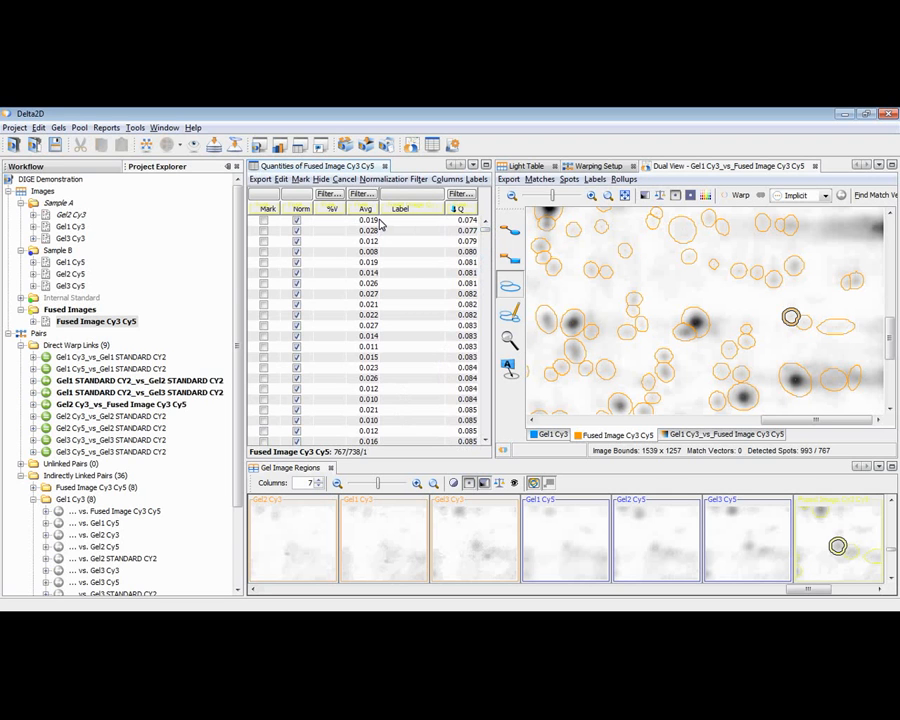
{"action": "key", "text": "ctrl+a"}
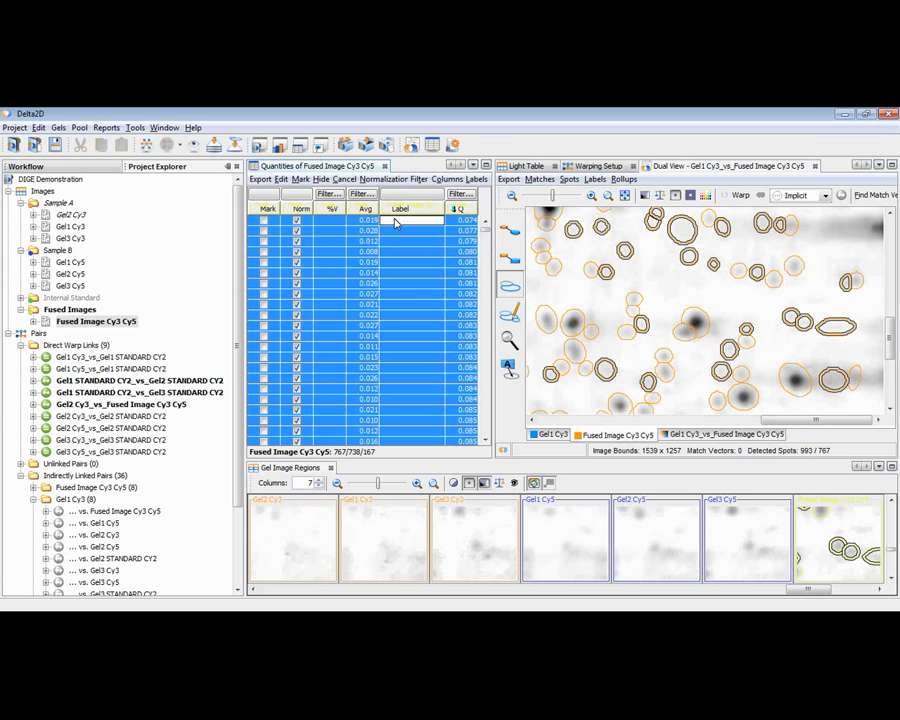
{"action": "left_click", "coordinate": [343, 179]}
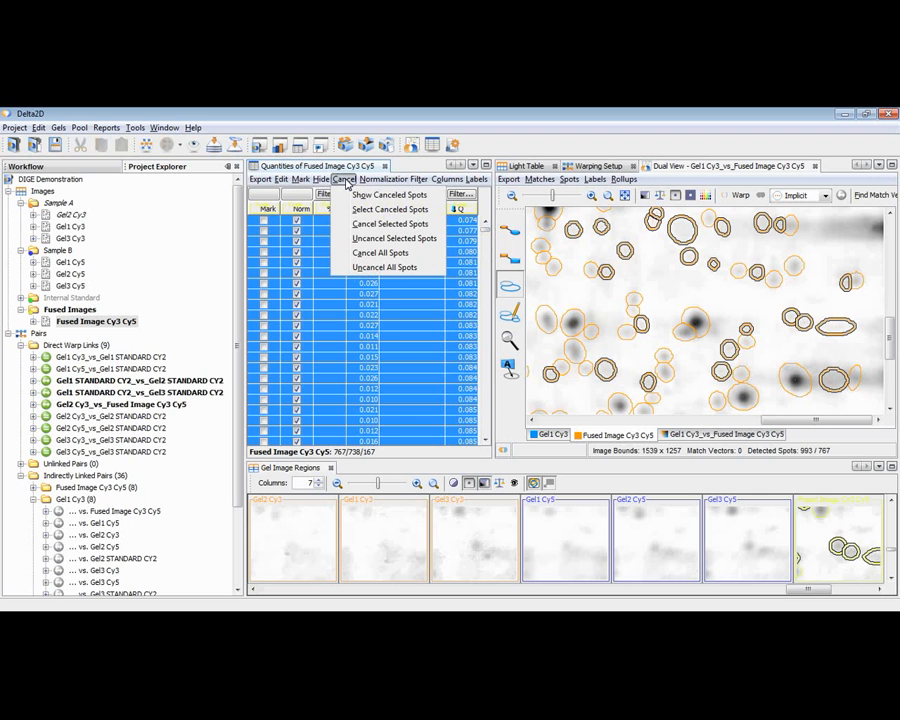
{"action": "left_click", "coordinate": [357, 224]}
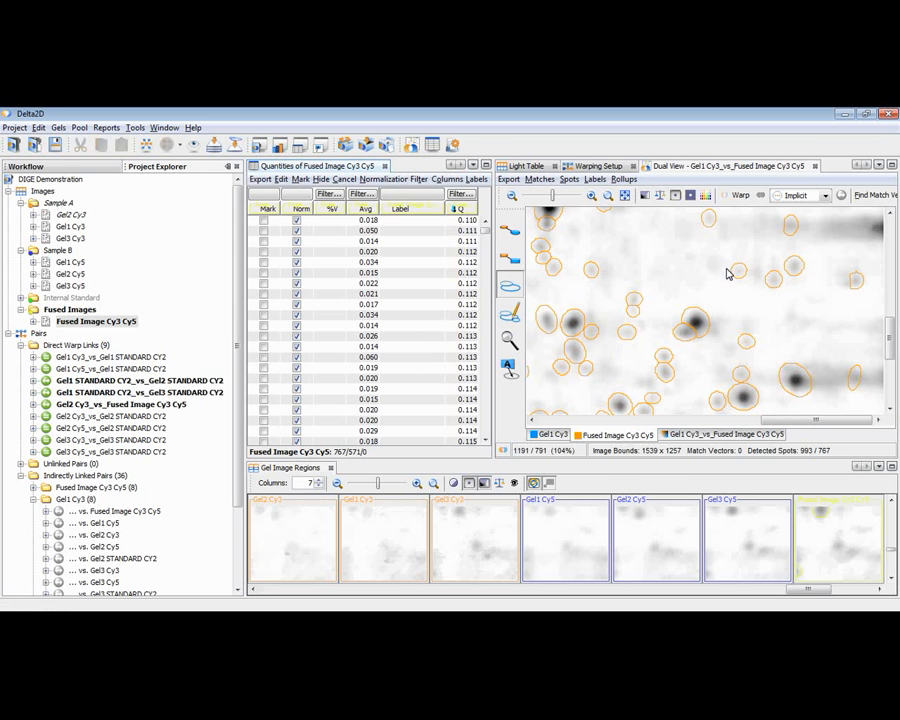
Cancel the single faint spot above and left of the dark central spot in the gel image, and show the canceled spots.
{"action": "left_click", "coordinate": [635, 302]}
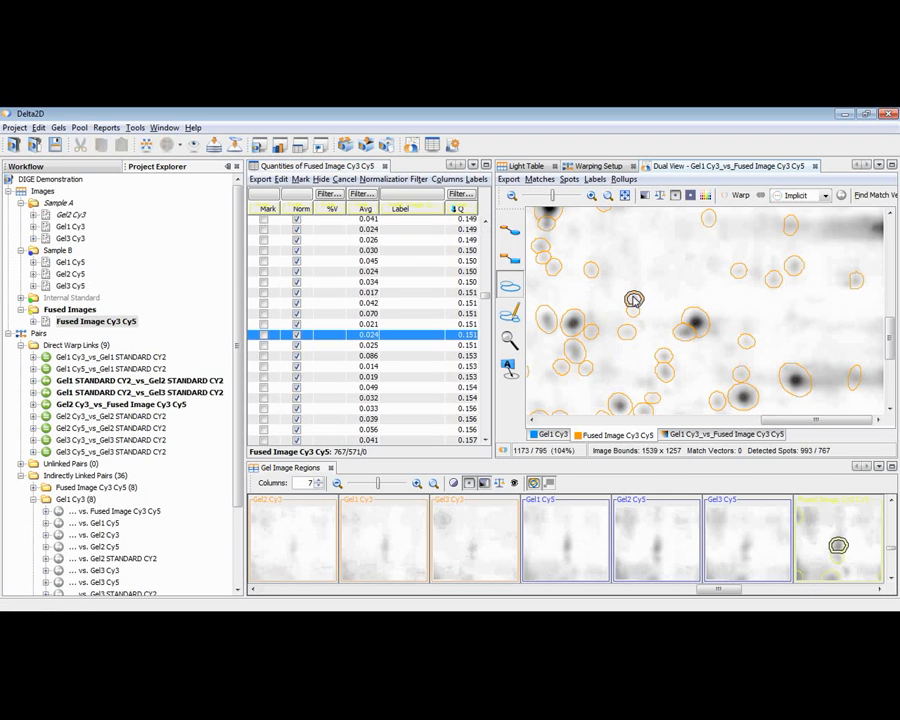
{"action": "key", "text": "Delete"}
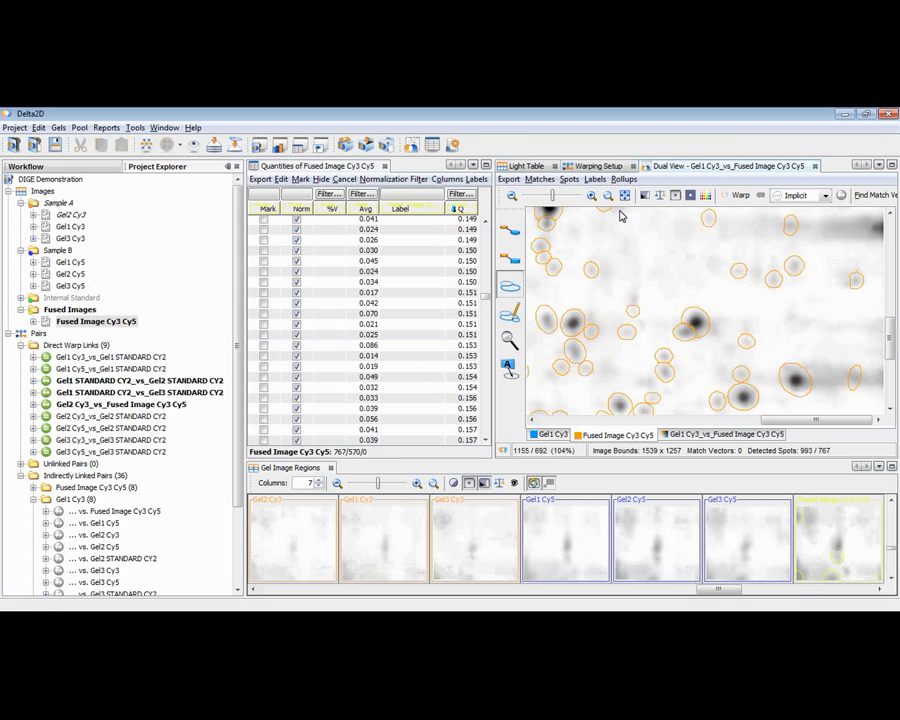
{"action": "left_click", "coordinate": [569, 180]}
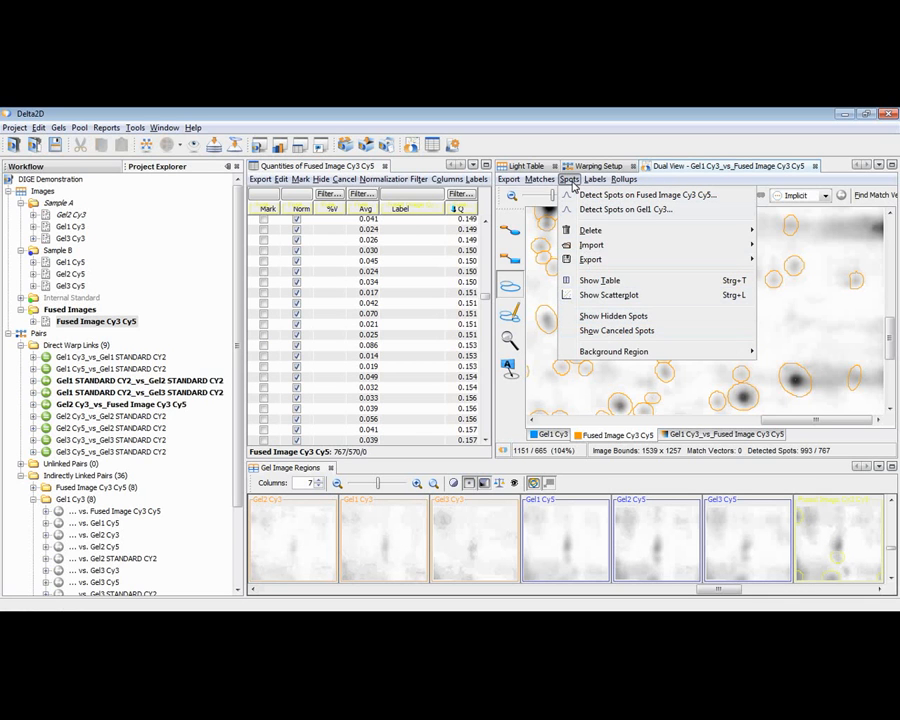
{"action": "left_click", "coordinate": [605, 334]}
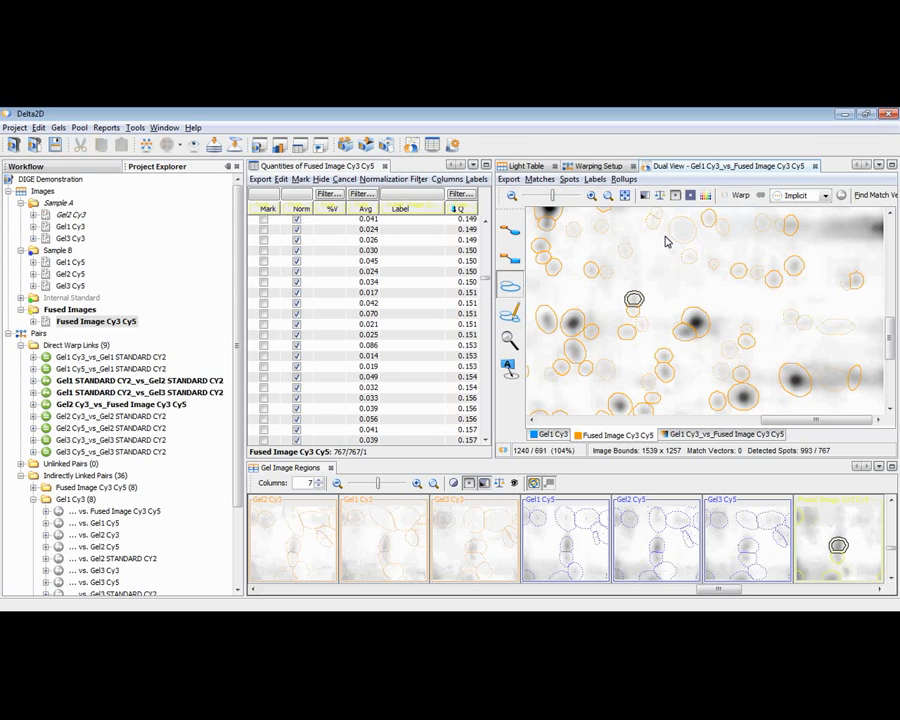
Uncancel the small faint spot just below the large canceled spot in the gel image, and turn off the display of canceled spots.
{"action": "left_click", "coordinate": [689, 257]}
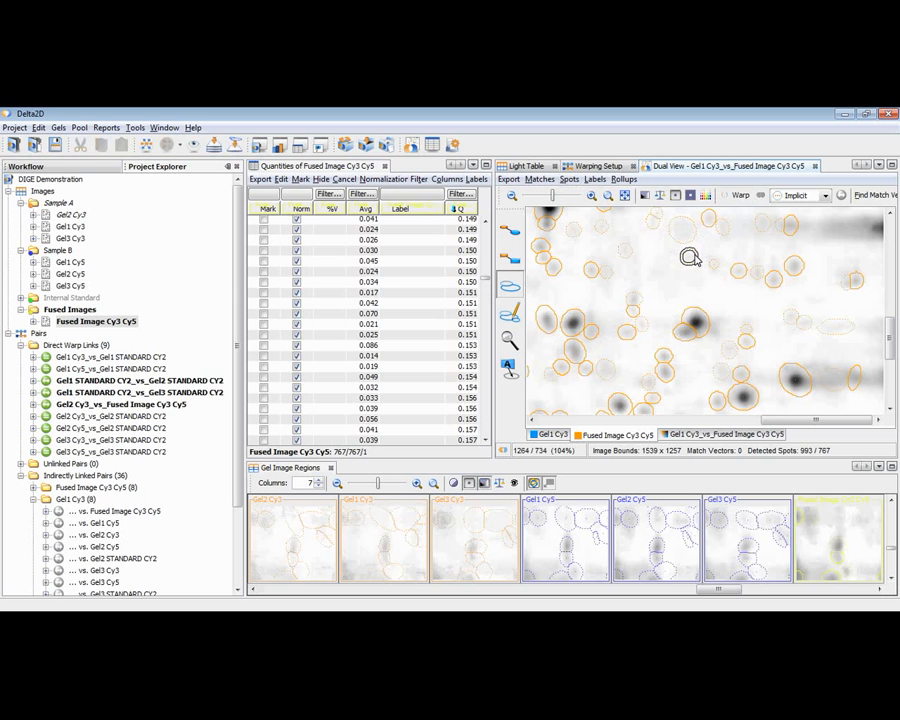
{"action": "right_click", "coordinate": [689, 257]}
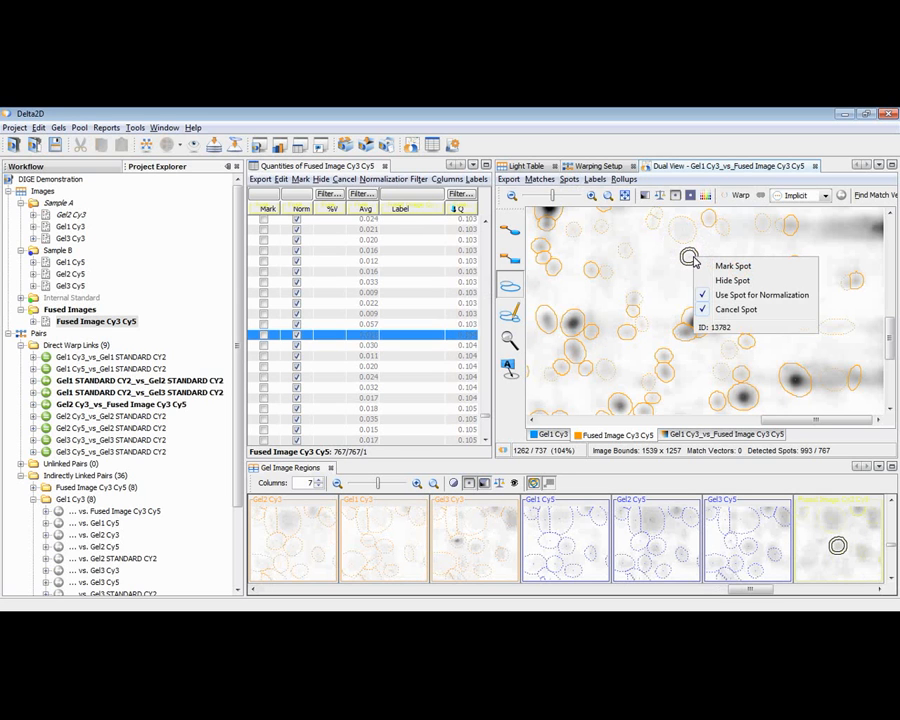
{"action": "left_click", "coordinate": [717, 307]}
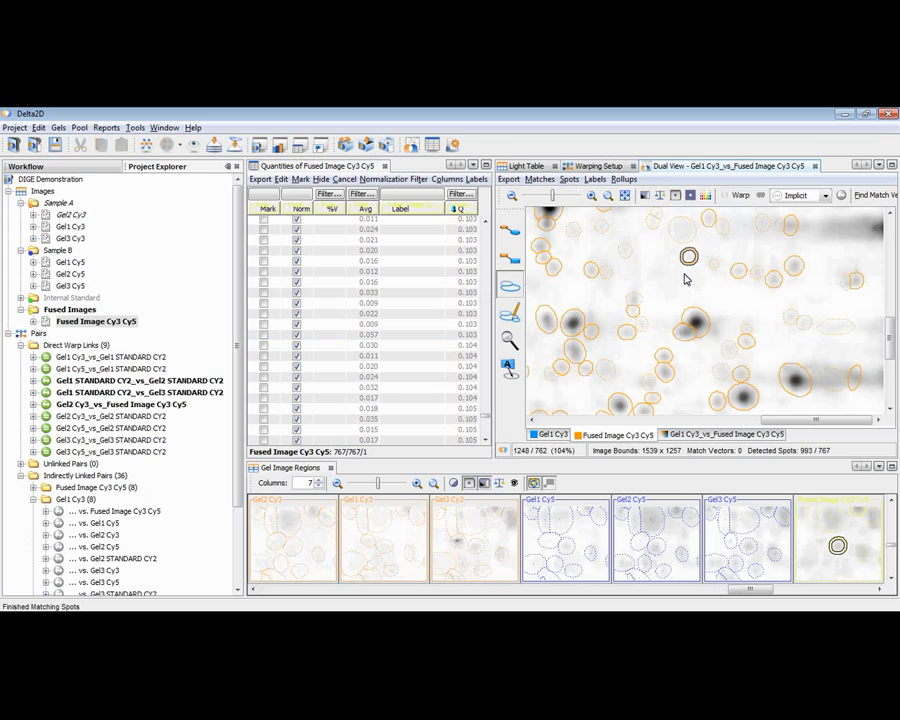
{"action": "left_click", "coordinate": [684, 274]}
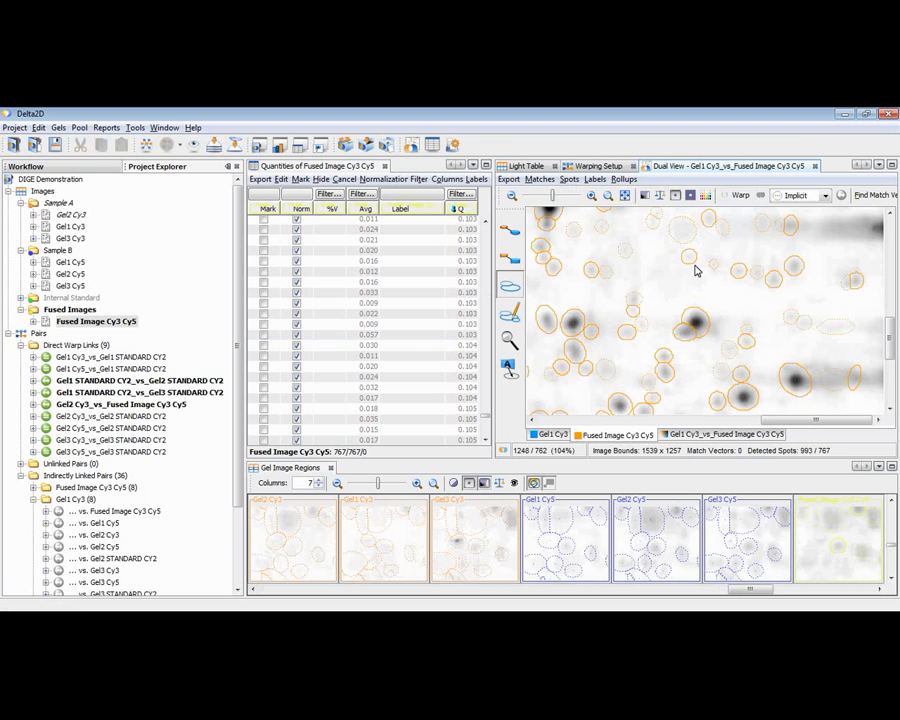
{"action": "left_click", "coordinate": [568, 179]}
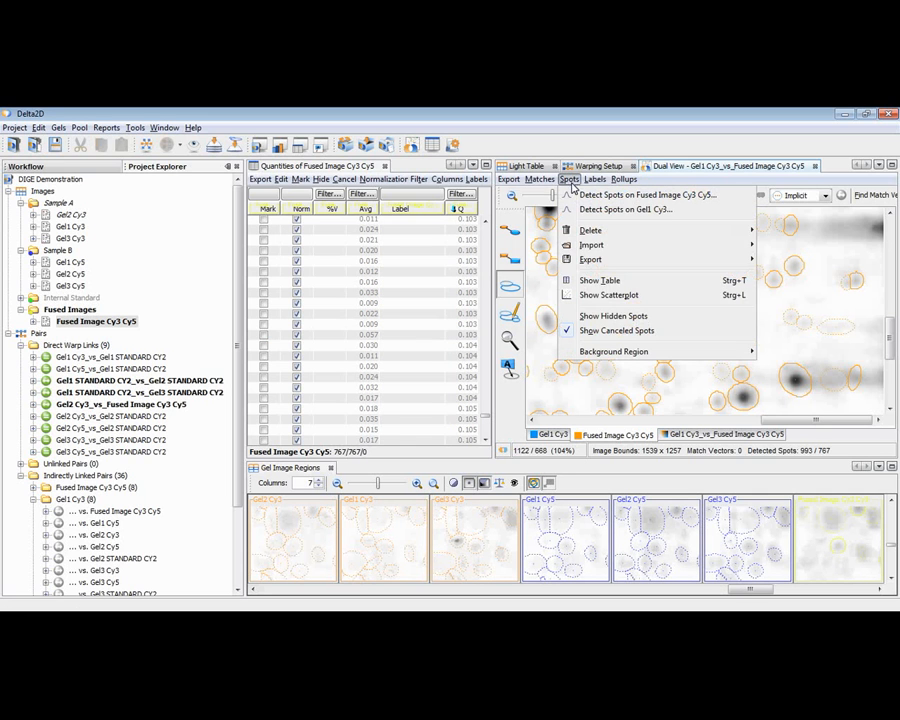
{"action": "left_click", "coordinate": [588, 334]}
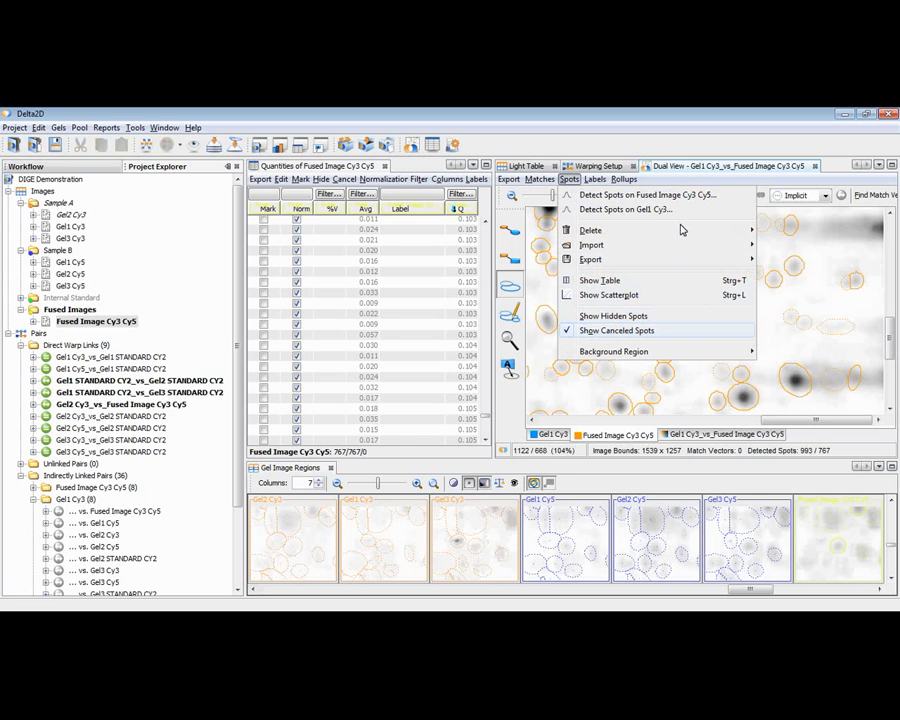
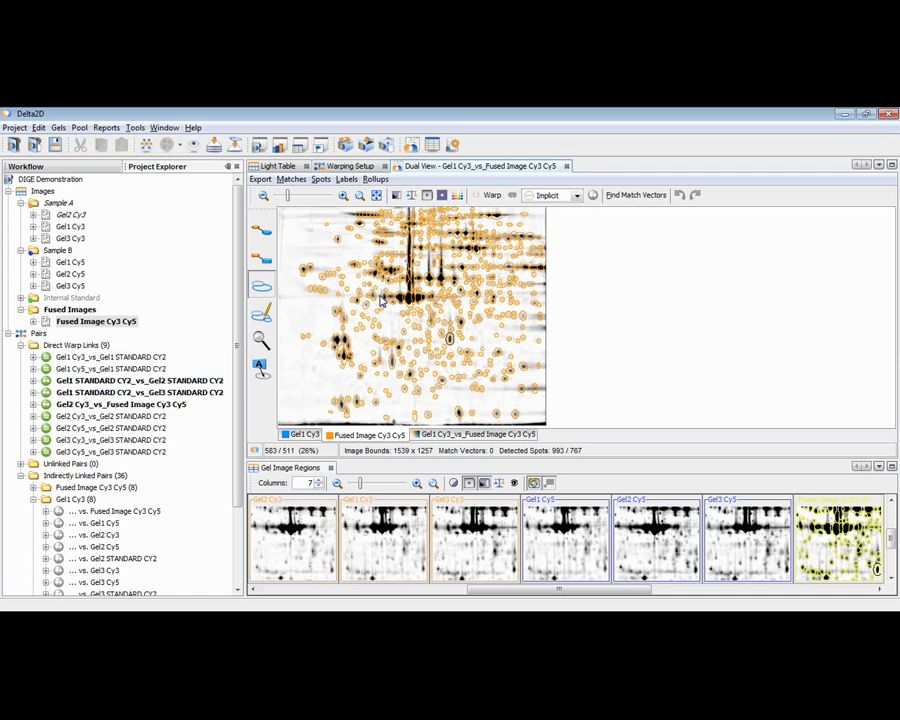
Split the faint double spot and the double spot just below the horizontal streak, left of the large dark spots, by adding one spot marker to each.
{"action": "scroll", "coordinate": [381, 299], "scroll_direction": "up", "scroll_amount": 1}
{"action": "scroll", "coordinate": [381, 299], "scroll_direction": "up", "scroll_amount": 1}
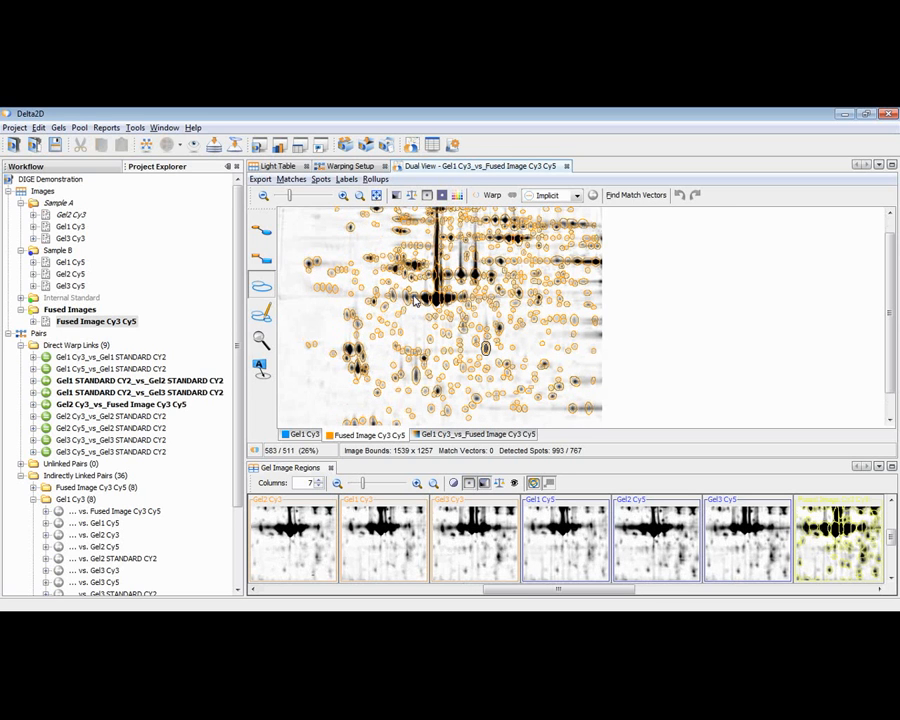
{"action": "scroll", "coordinate": [415, 300], "scroll_direction": "up", "scroll_amount": 1}
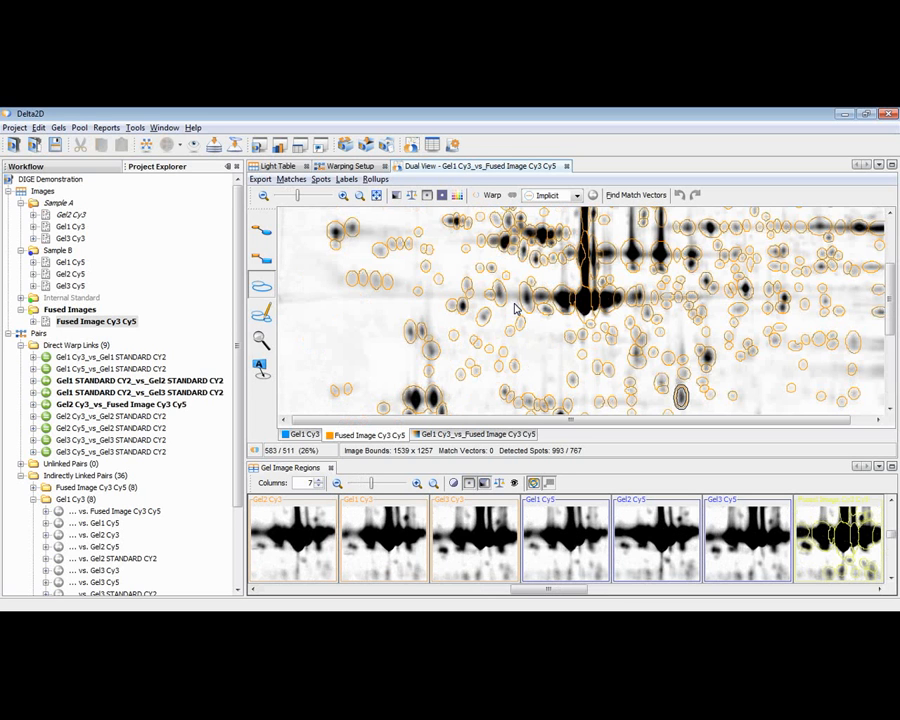
{"action": "scroll", "coordinate": [516, 309], "scroll_direction": "up", "scroll_amount": 1}
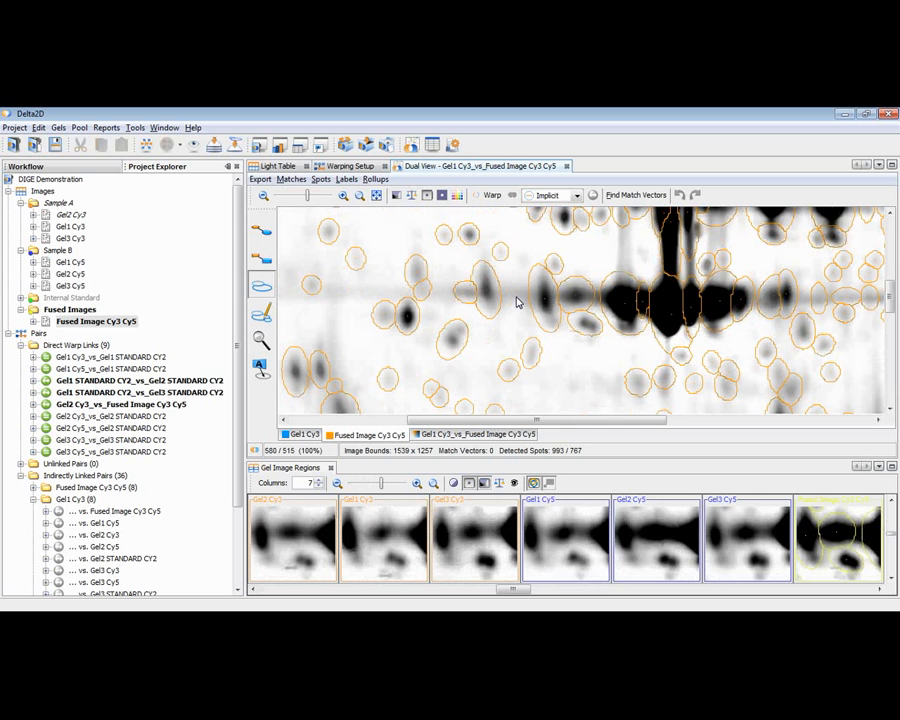
{"action": "scroll", "coordinate": [517, 302], "scroll_direction": "up", "scroll_amount": 1}
{"action": "left_click", "coordinate": [445, 348]}
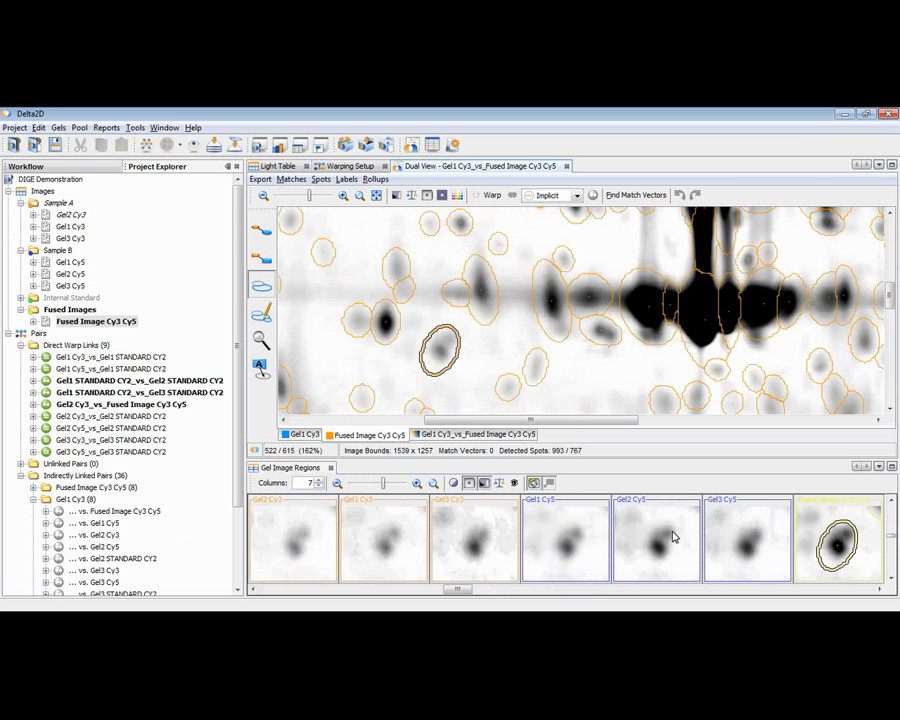
{"action": "left_click", "coordinate": [606, 332]}
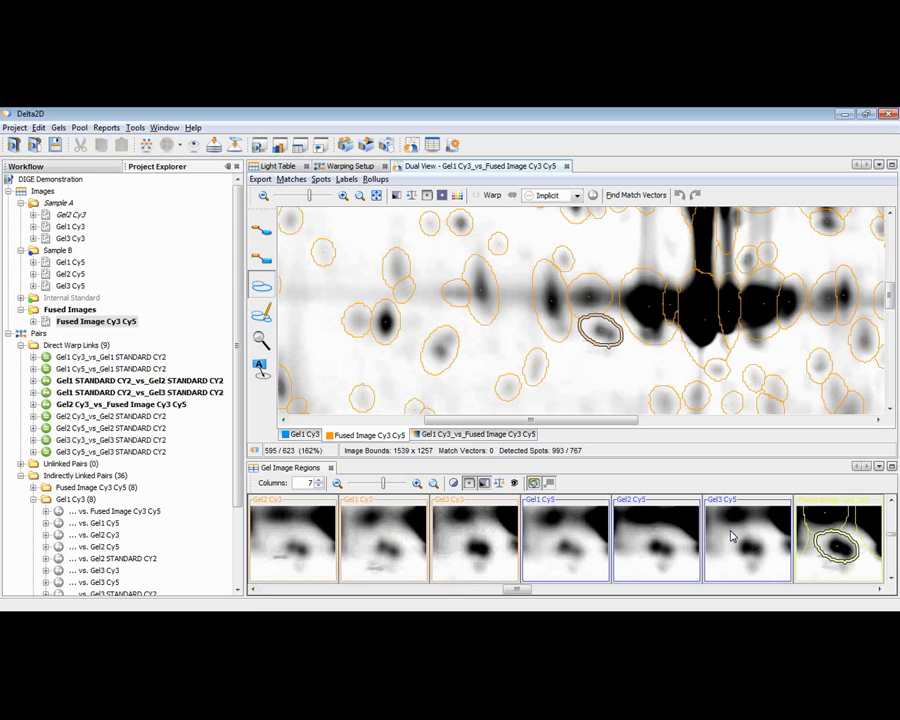
{"action": "left_click", "coordinate": [261, 315]}
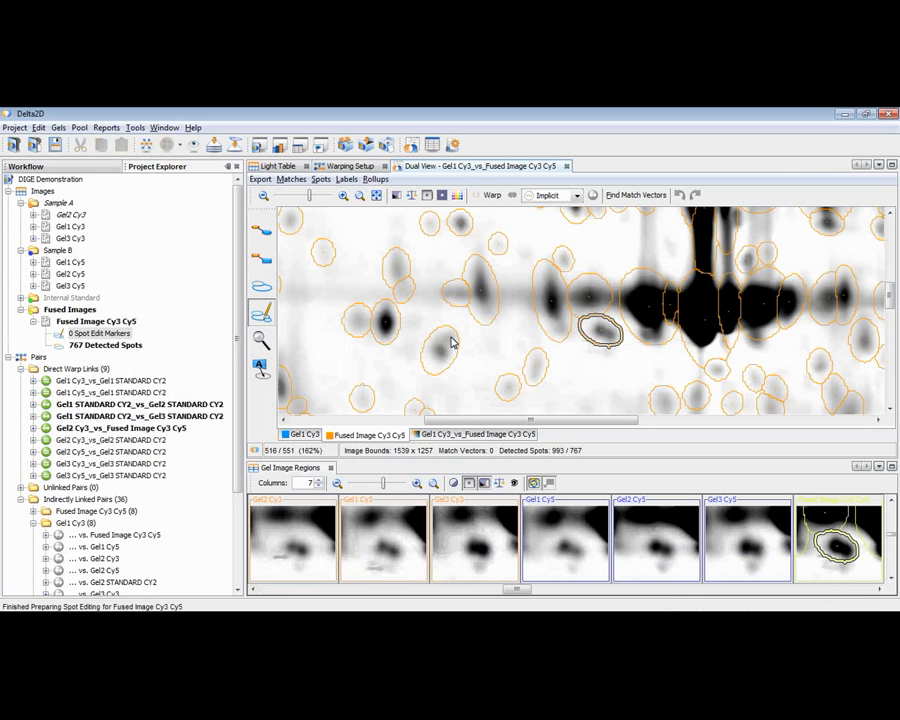
{"action": "left_click", "coordinate": [451, 342]}
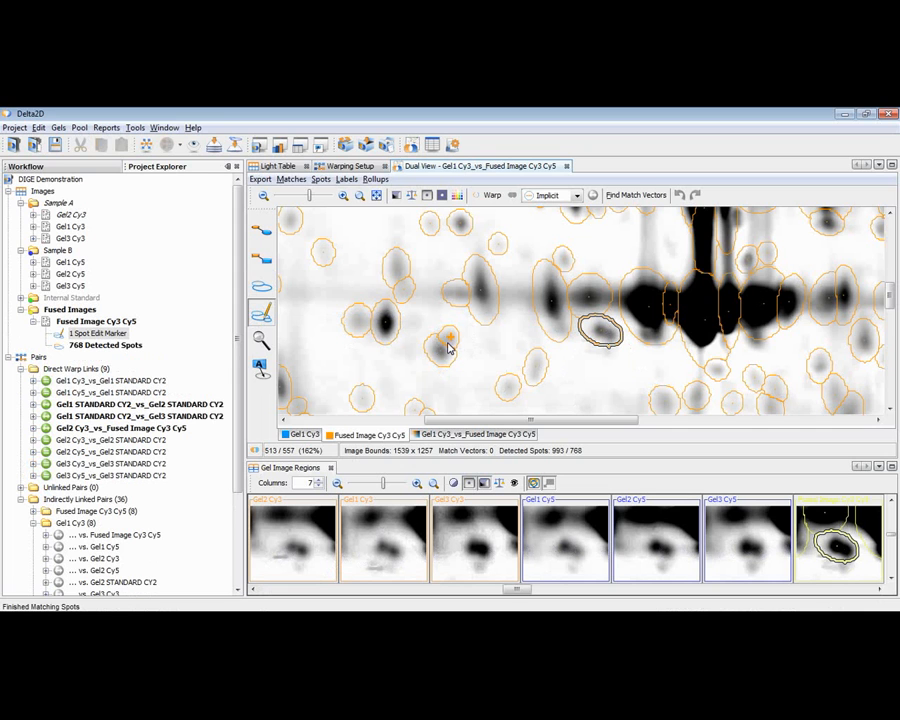
{"action": "left_click", "coordinate": [612, 336]}
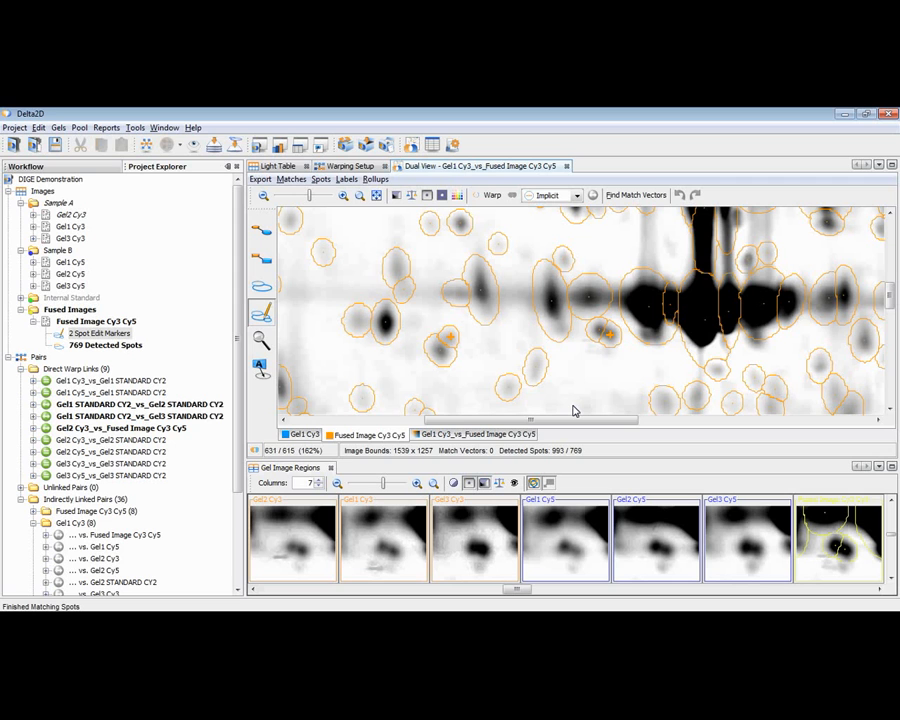
Add two neighbouring spots along the lower edge of the large dark spot left of the vertical streak.
{"action": "left_click", "coordinate": [607, 357]}
{"action": "left_click", "coordinate": [607, 353]}
{"action": "left_click", "coordinate": [647, 334]}
{"action": "left_click", "coordinate": [655, 334]}
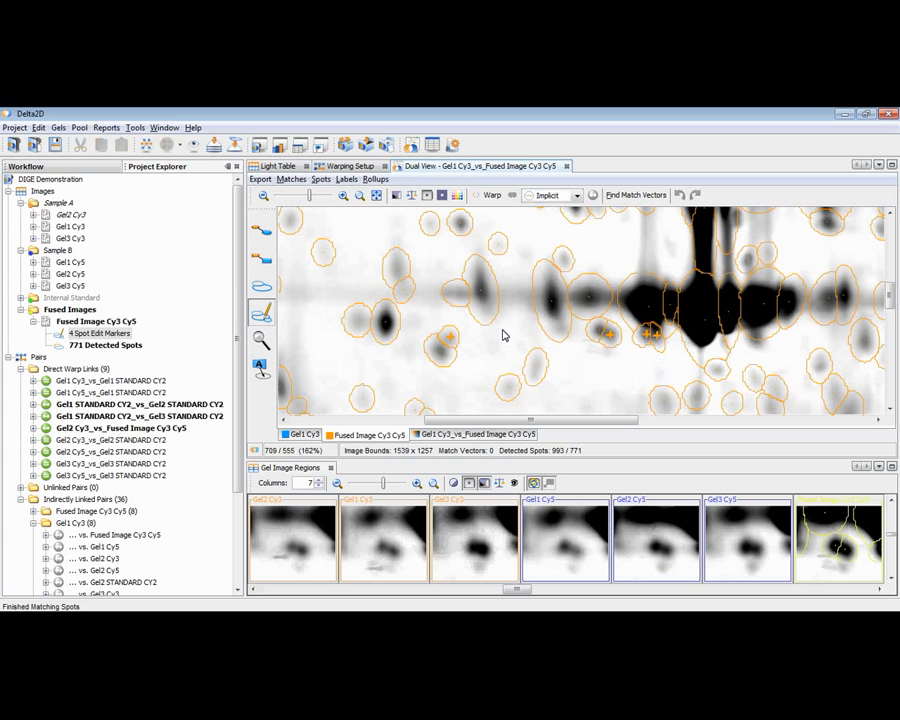
Show the Navigator rollup and place two spot markers on the left side of the isolated dark spot near the gel's upper edge.
{"action": "scroll", "coordinate": [504, 336], "scroll_direction": "up", "scroll_amount": 1}
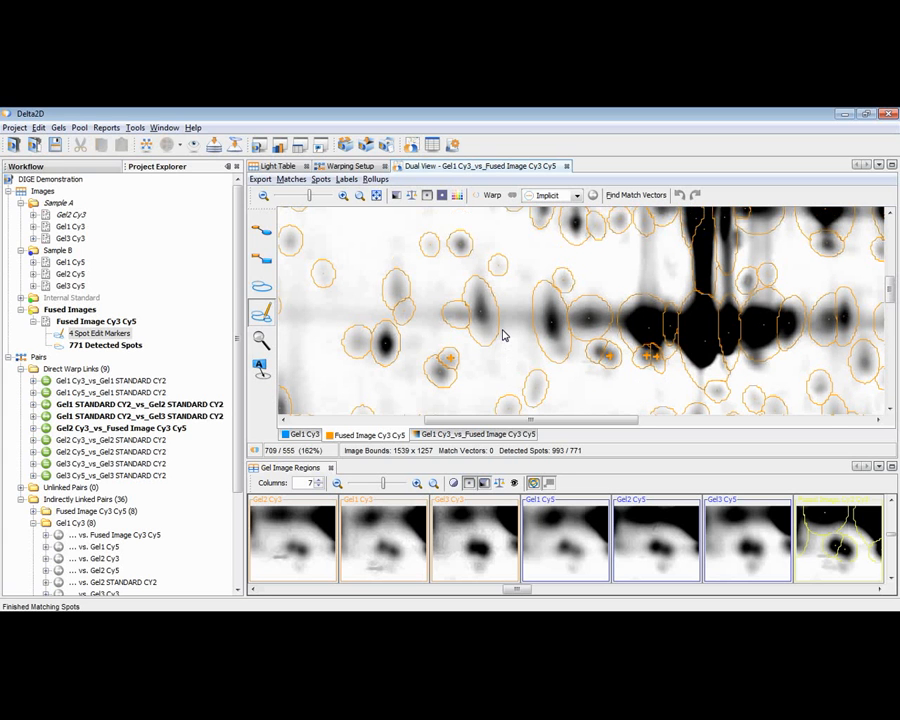
{"action": "scroll", "coordinate": [504, 336], "scroll_direction": "up", "scroll_amount": 1}
{"action": "scroll", "coordinate": [504, 336], "scroll_direction": "up", "scroll_amount": 4}
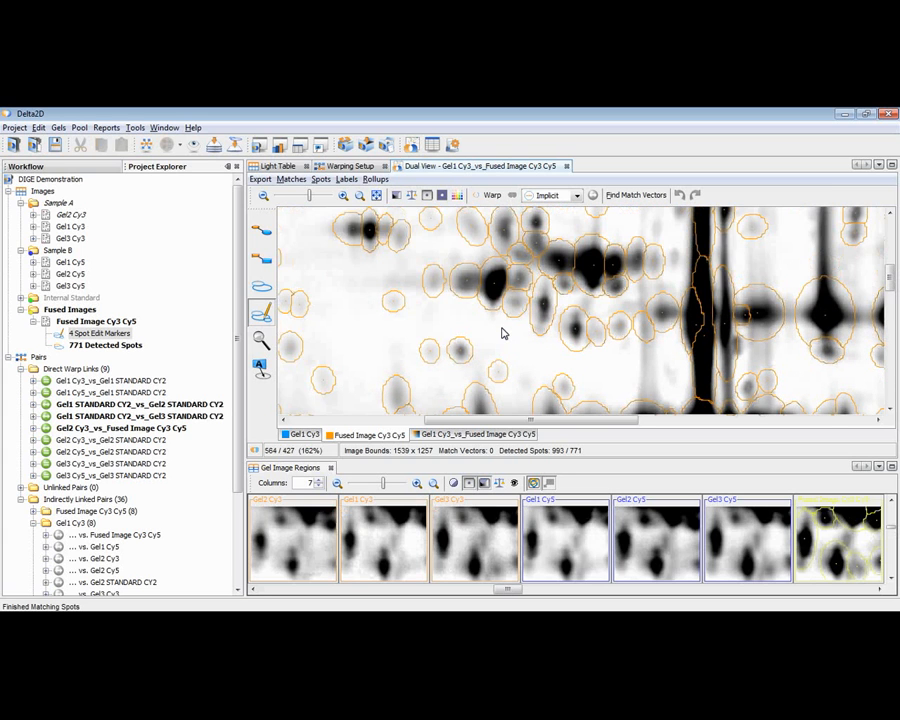
{"action": "scroll", "coordinate": [504, 334], "scroll_direction": "up", "scroll_amount": 1}
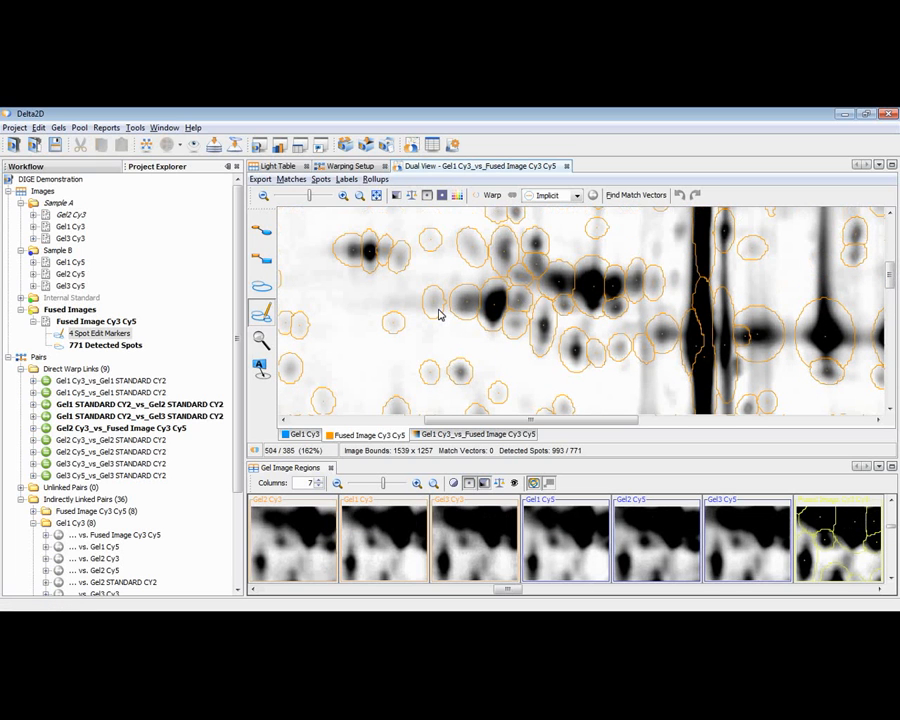
{"action": "left_click", "coordinate": [376, 179]}
{"action": "left_click", "coordinate": [408, 284]}
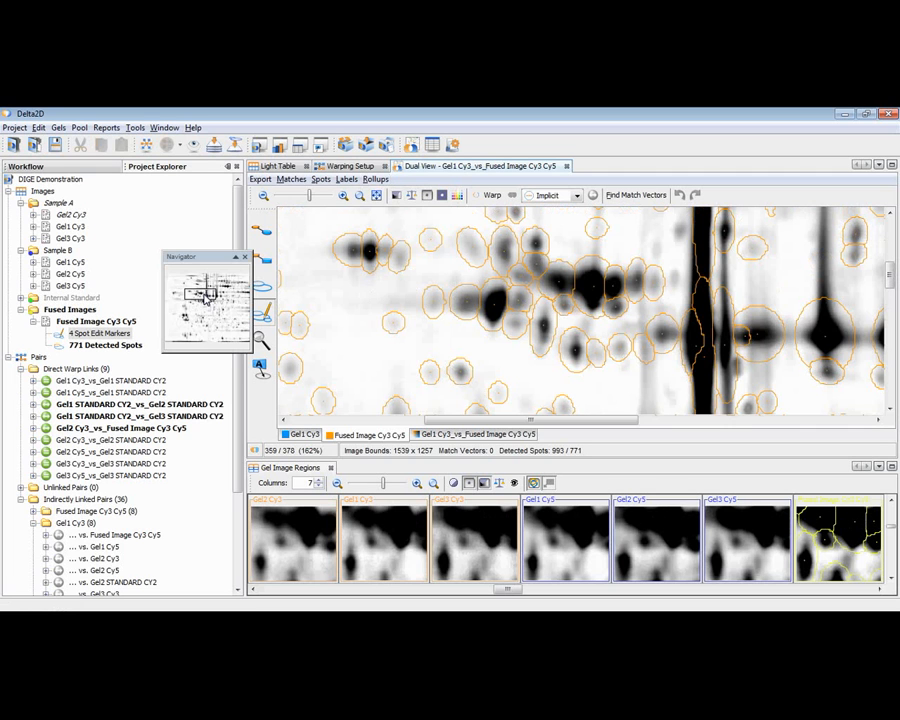
{"action": "mouse_move", "coordinate": [205, 296]}
{"action": "left_mouse_down"}
{"action": "mouse_move", "coordinate": [198, 284]}
{"action": "mouse_move", "coordinate": [212, 279]}
{"action": "mouse_move", "coordinate": [204, 274]}
{"action": "left_mouse_up"}
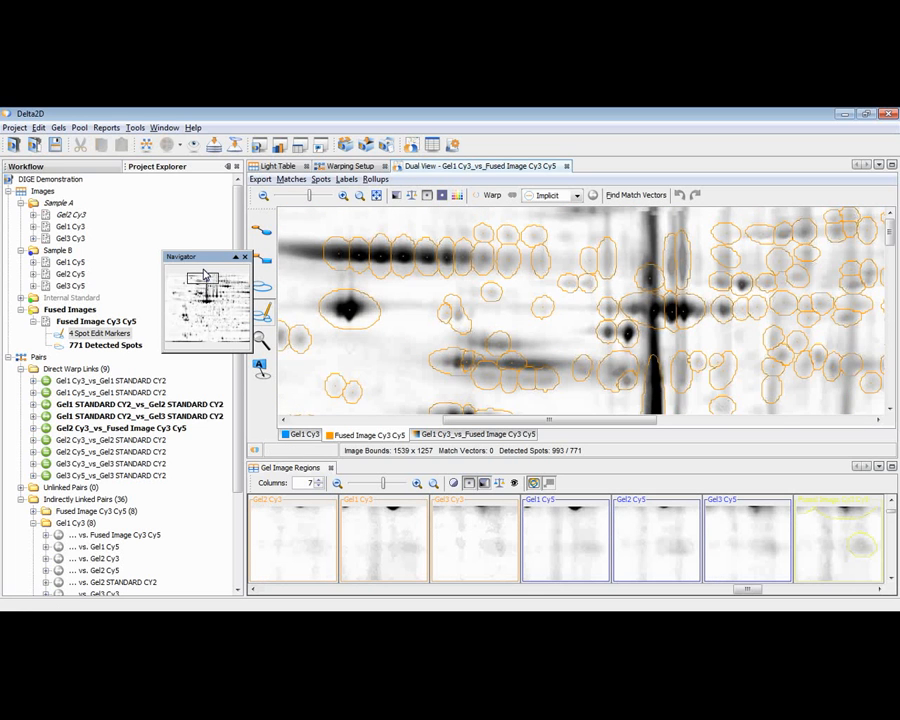
{"action": "left_click", "coordinate": [380, 311]}
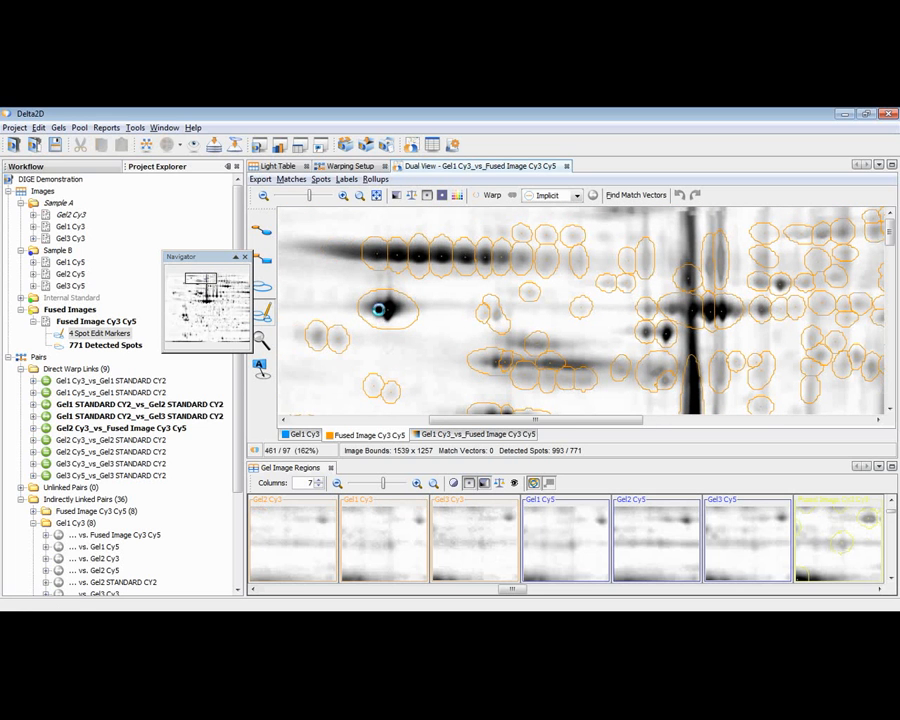
{"action": "left_click", "coordinate": [375, 308]}
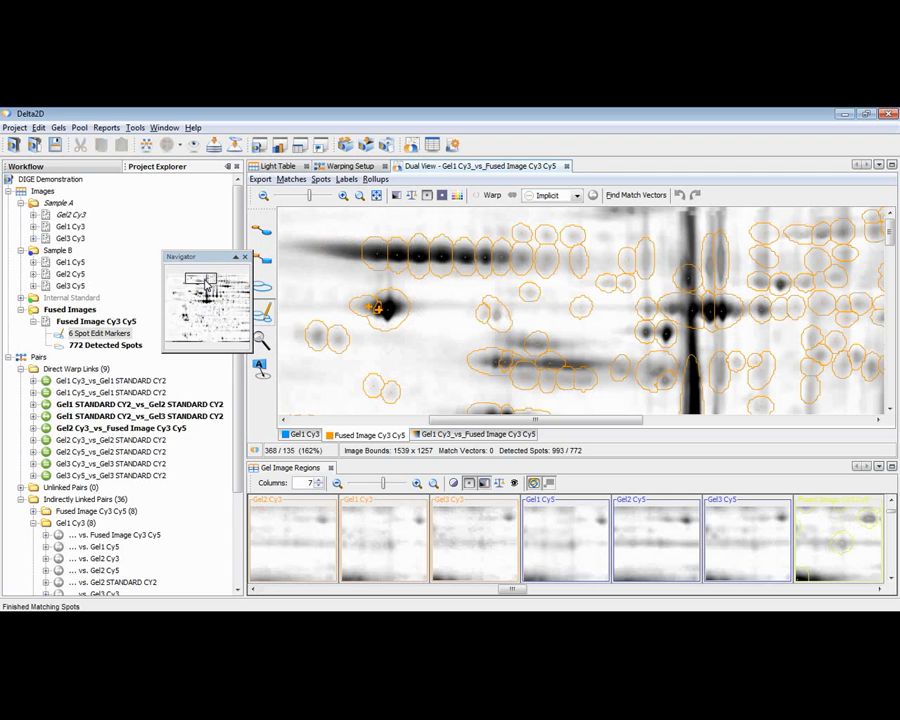
Try merging the row of three touching dark spots with a line marker across them, and remove that marker.
{"action": "left_click_drag", "start_coordinate": [206, 286], "coordinate": [207, 292]}
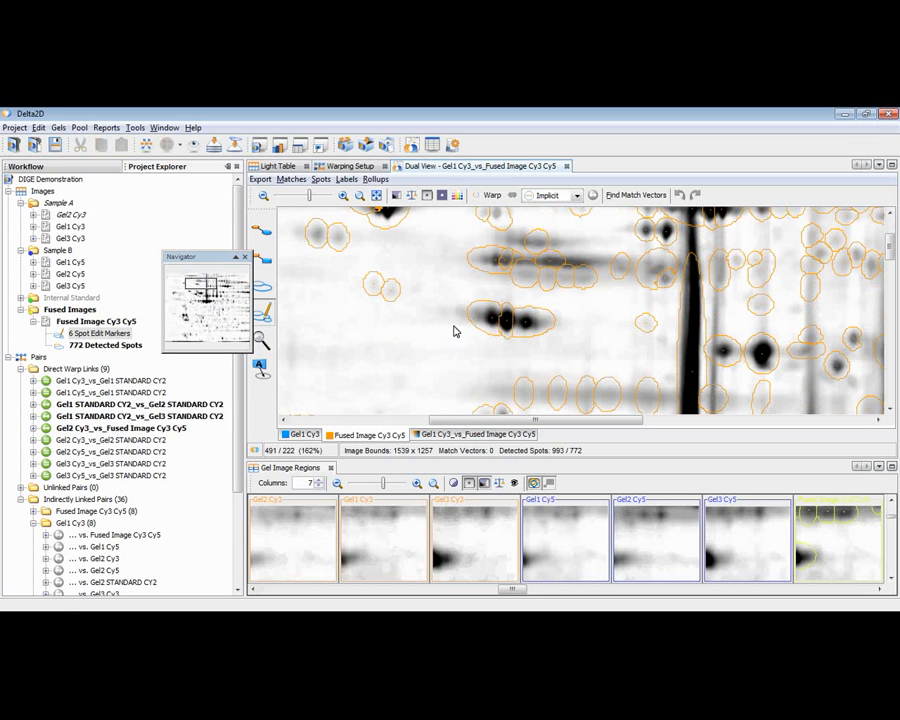
{"action": "left_click_drag", "start_coordinate": [463, 318], "coordinate": [545, 323]}
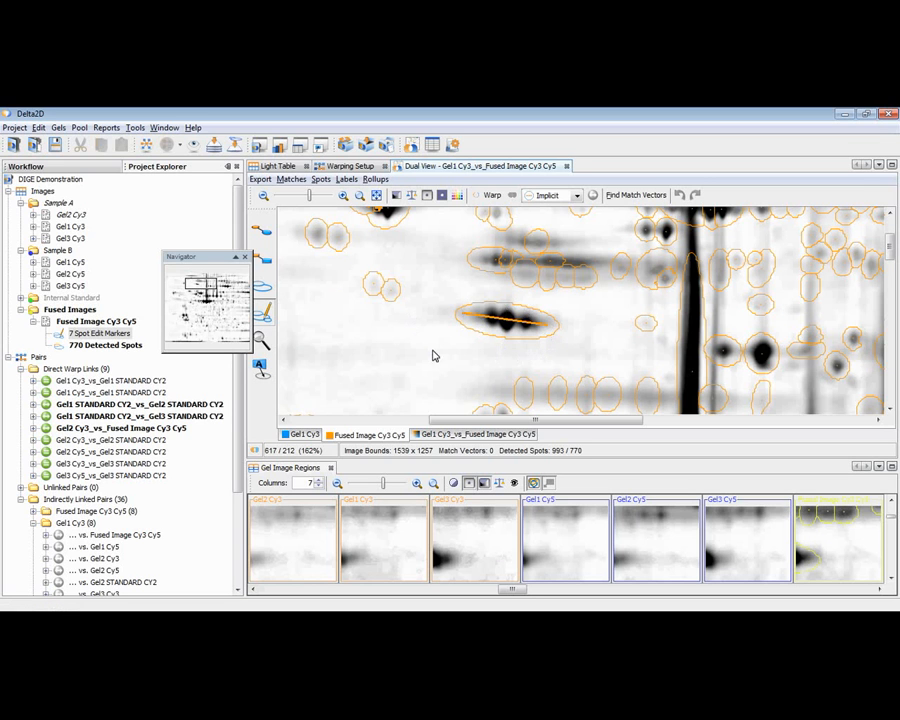
{"action": "left_click", "coordinate": [527, 325]}
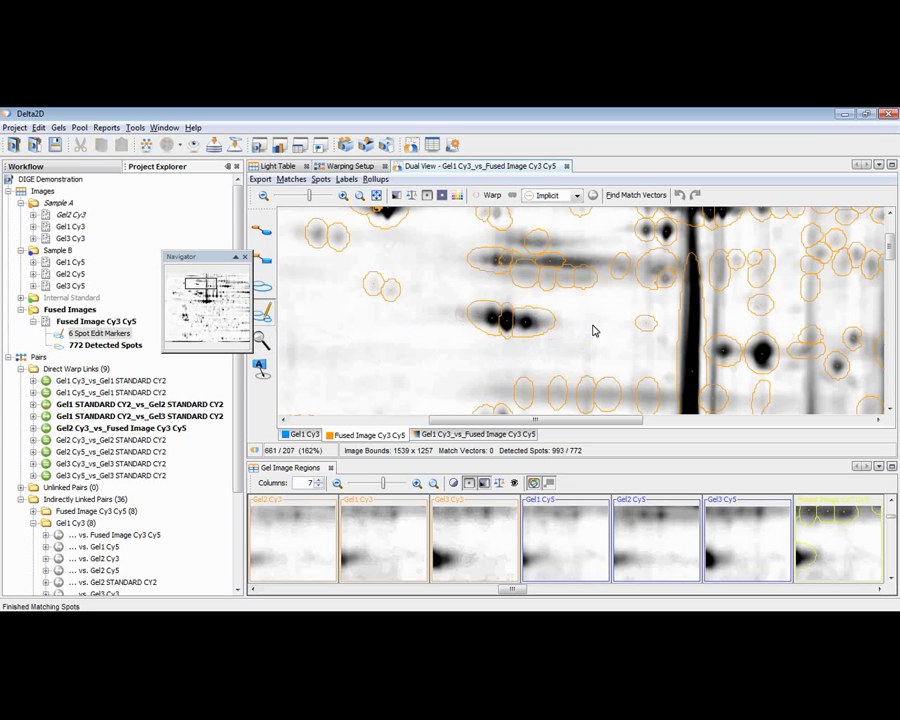
Split the elongated spot at the right end of the dark spot chain by adding two spot markers in the gel's right-hand region.
{"action": "scroll", "coordinate": [594, 330], "scroll_direction": "down", "scroll_amount": 1}
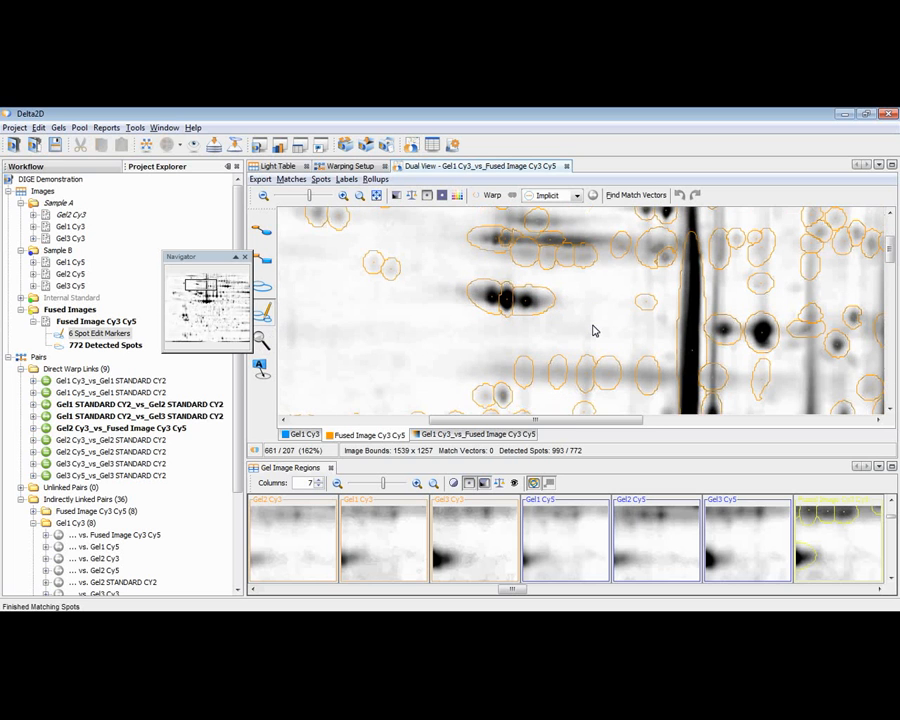
{"action": "scroll", "coordinate": [594, 330], "scroll_direction": "down", "scroll_amount": 2}
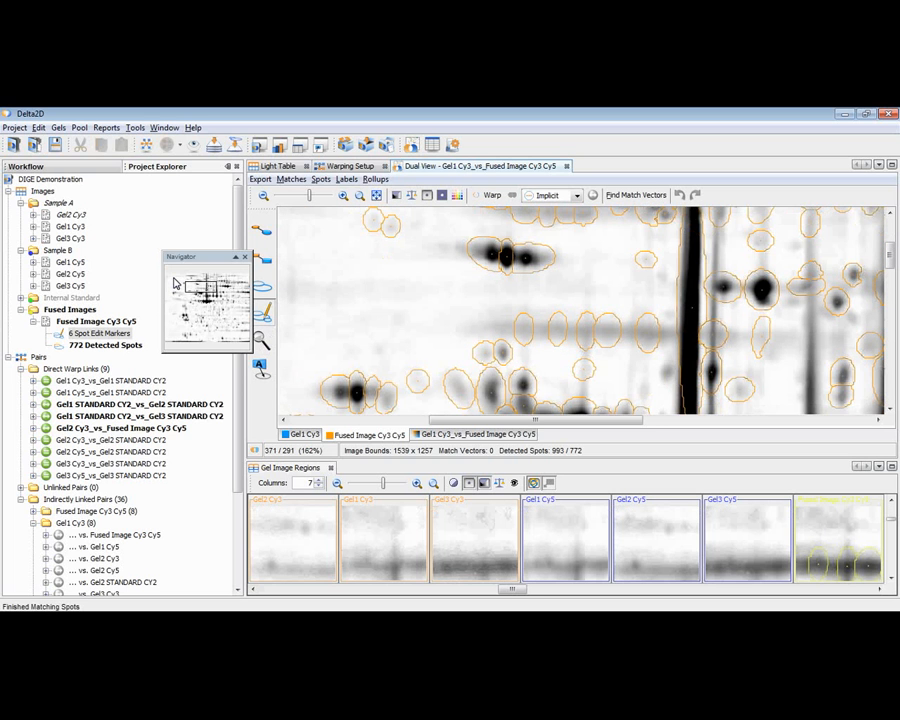
{"action": "left_click", "coordinate": [175, 284]}
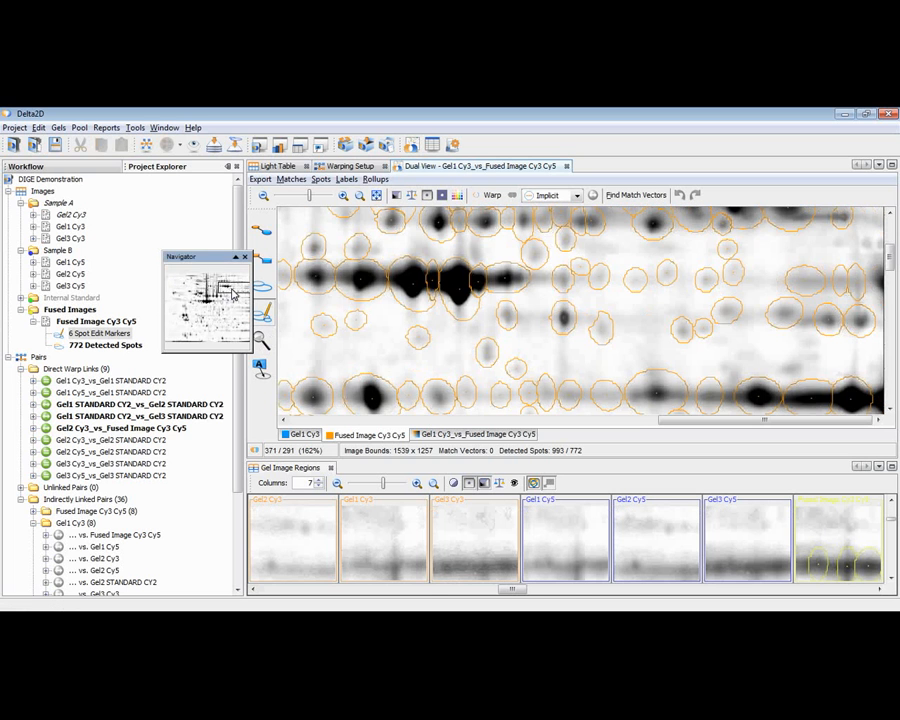
{"action": "left_click", "coordinate": [520, 280]}
{"action": "left_click", "coordinate": [500, 280]}
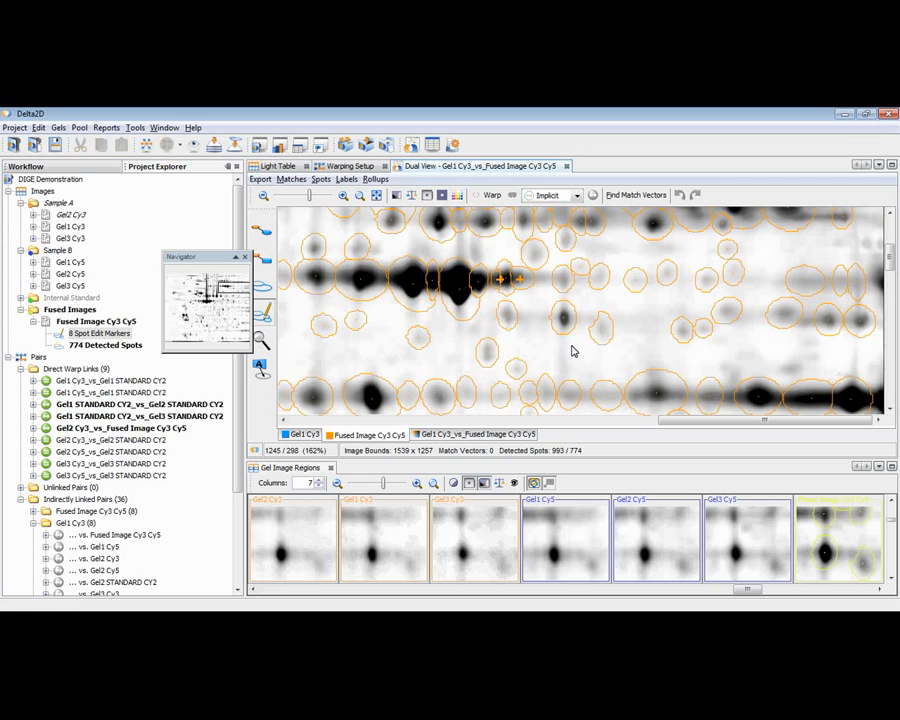
Split the wide spot on the horizontal band below by adding a spot marker at its left end.
{"action": "left_click", "coordinate": [638, 402]}
{"action": "scroll", "coordinate": [503, 321], "scroll_direction": "down", "scroll_amount": 3}
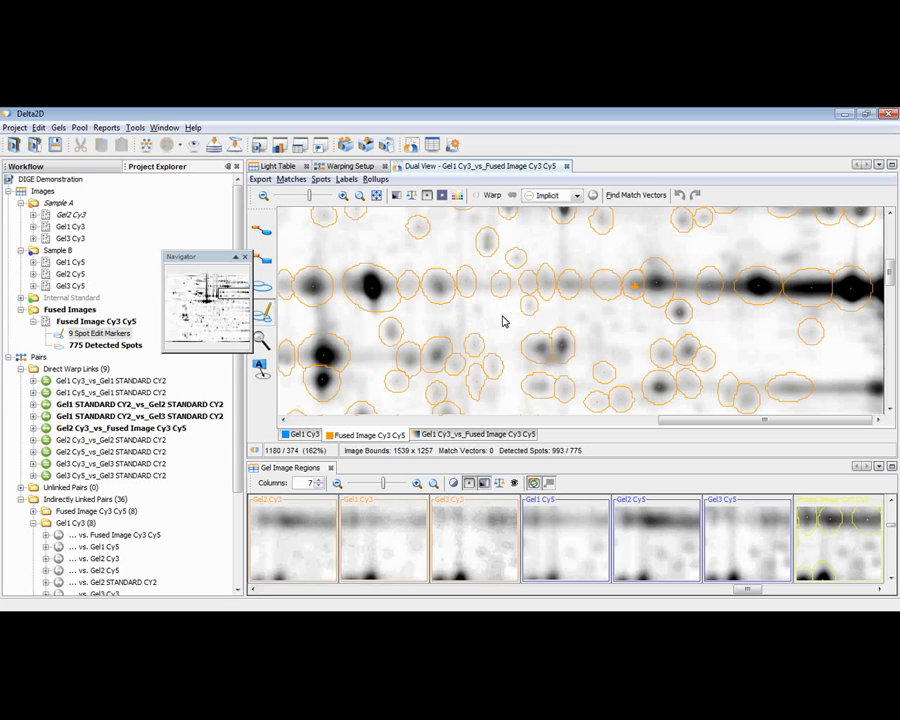
{"action": "left_click", "coordinate": [503, 317]}
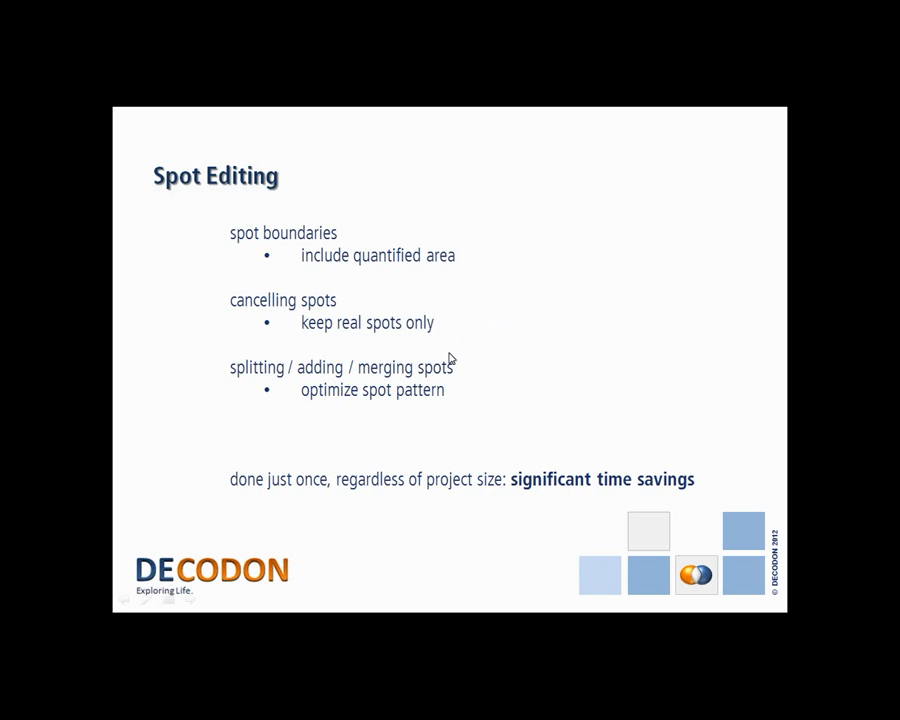
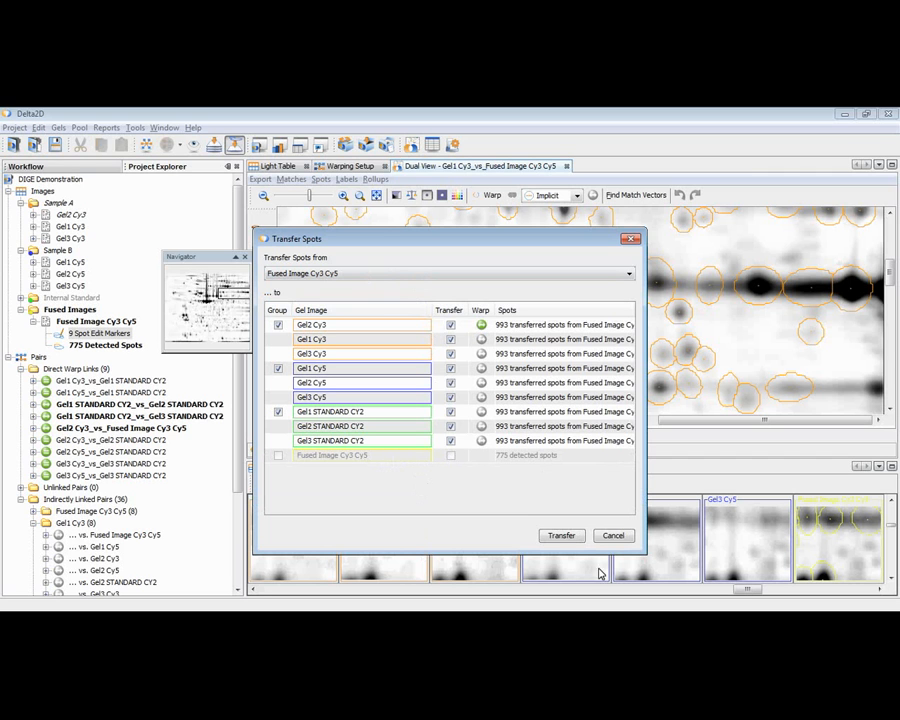
Transfer the spots from Fused Image Cy3 Cy5 to all nine checked gel images and close the Navigator.
{"action": "left_click", "coordinate": [577, 540]}
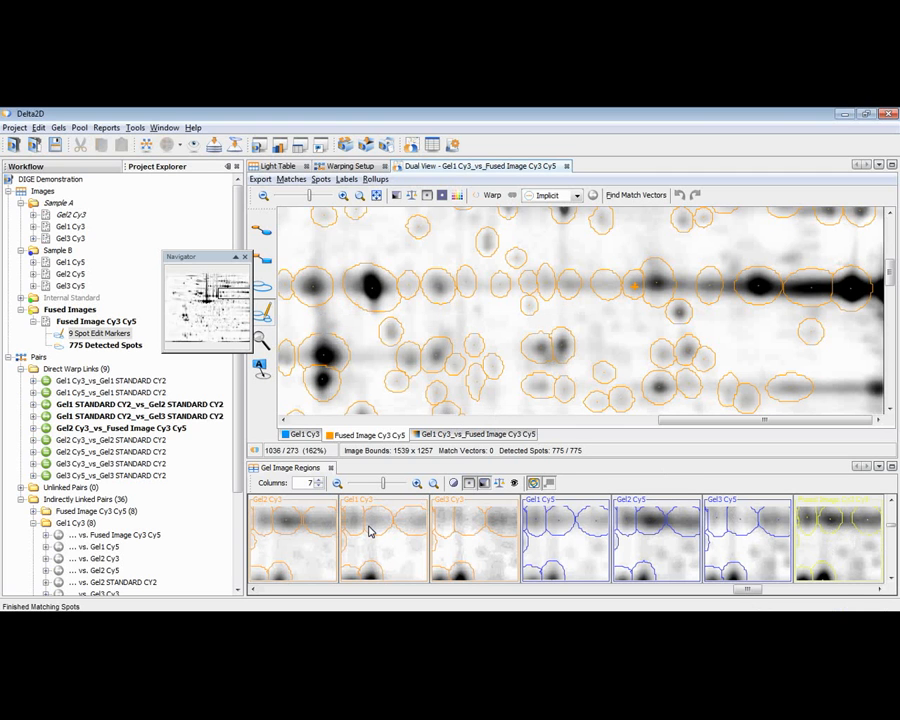
{"action": "left_click", "coordinate": [245, 257]}
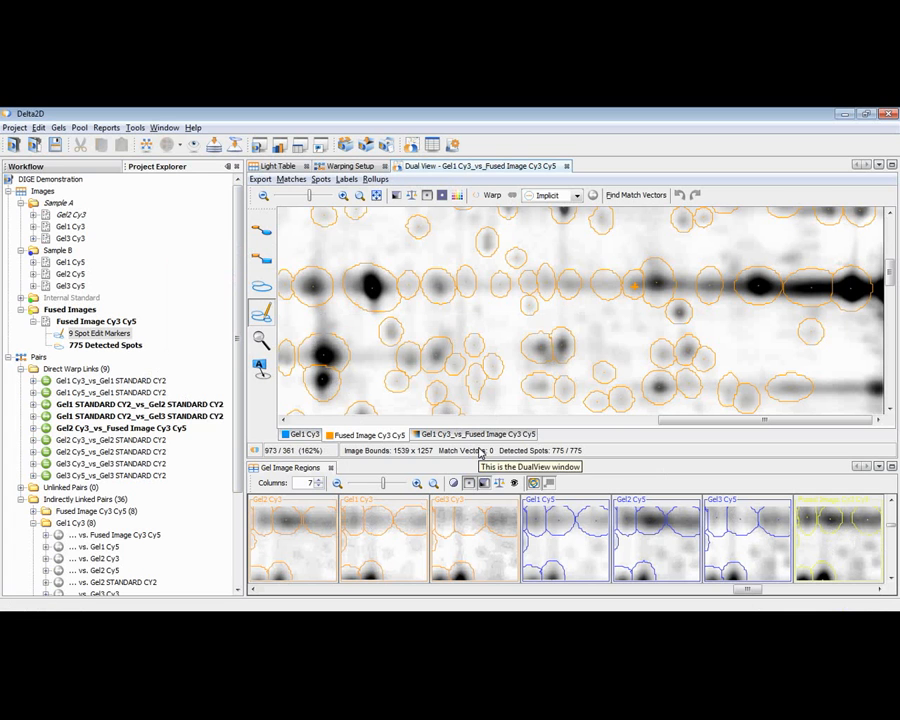
Try a Modeled Spot Shape Extent of 70% in the spot options, restore it to 90%, and cancel the options.
{"action": "mouse_move", "coordinate": [470, 435]}
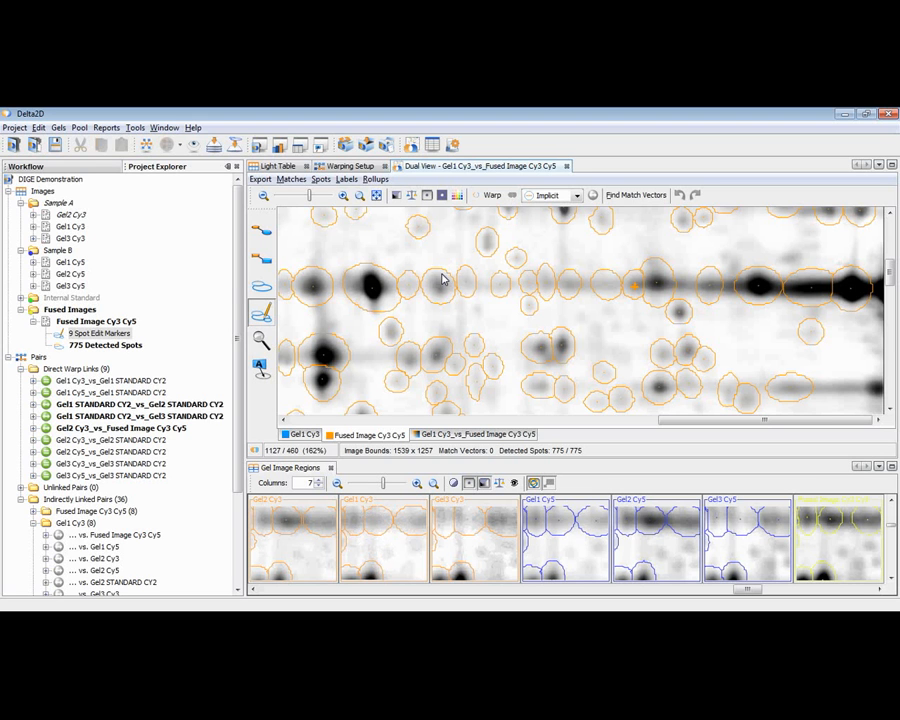
{"action": "left_click", "coordinate": [453, 145]}
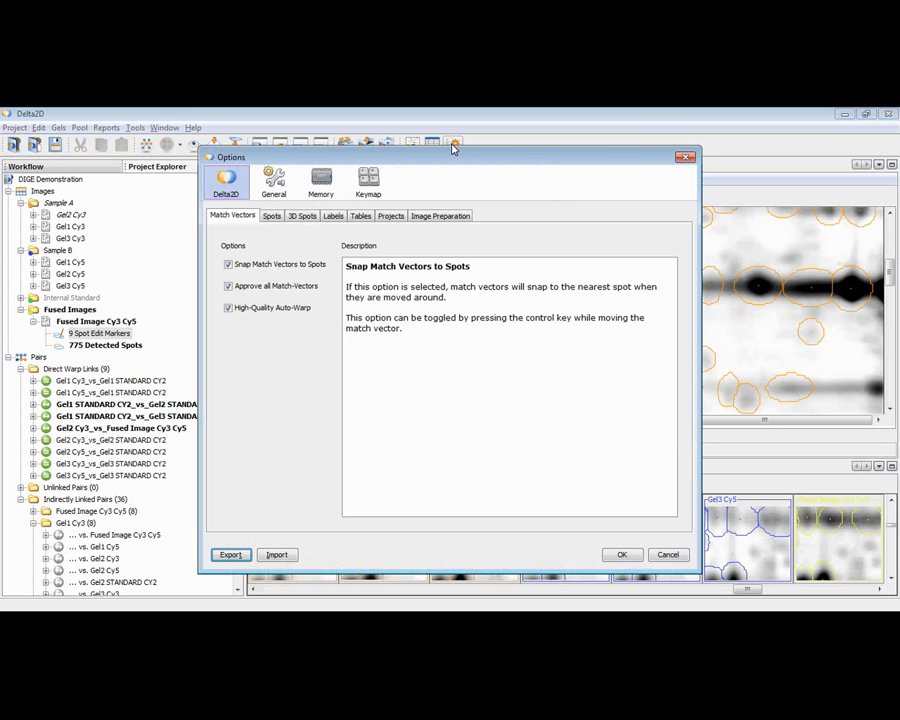
{"action": "left_click", "coordinate": [274, 218]}
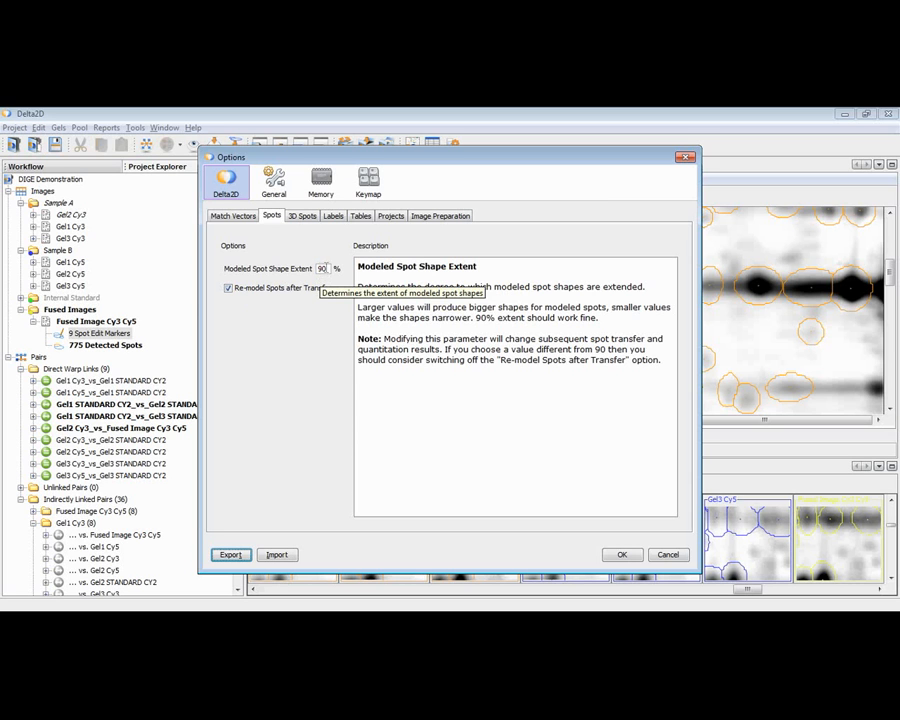
{"action": "left_click_drag", "start_coordinate": [325, 268], "coordinate": [298, 272]}
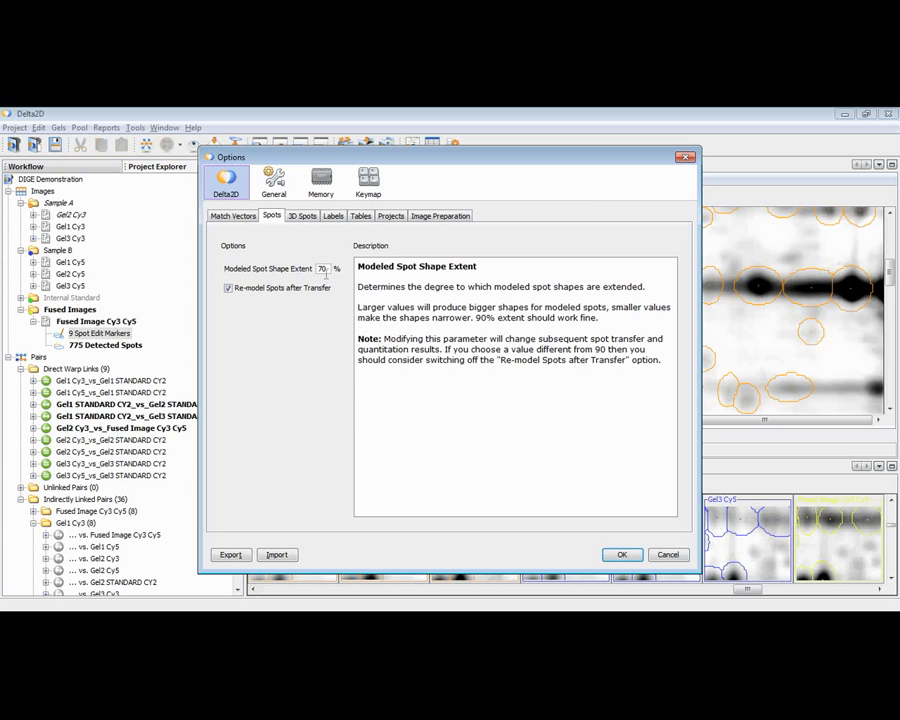
{"action": "double_click", "coordinate": [322, 268]}
{"action": "type", "text": "90"}
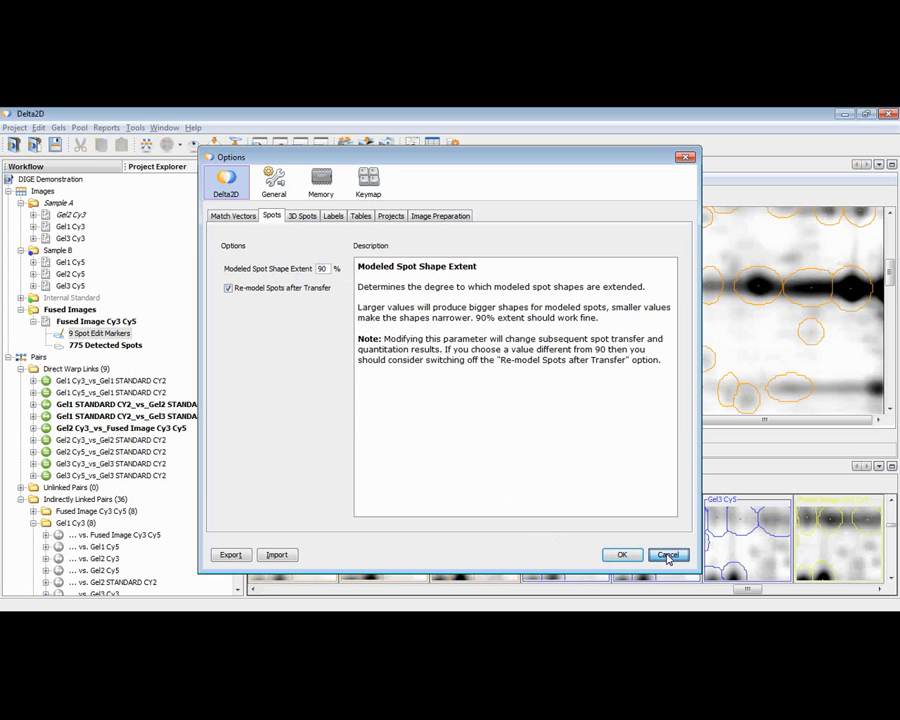
{"action": "left_click", "coordinate": [667, 556]}
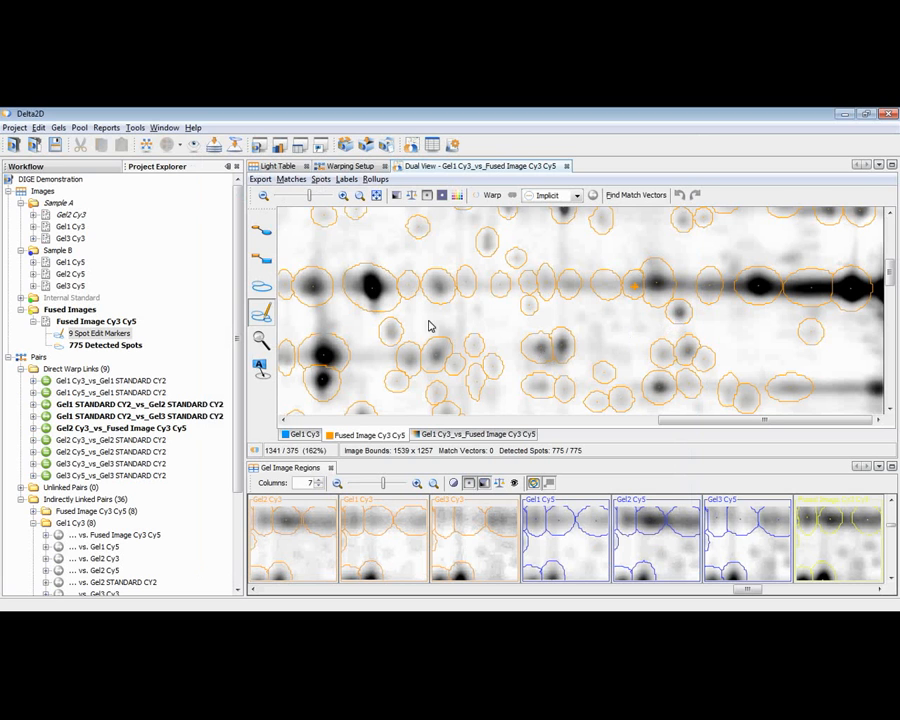
Switch to the presentation and show the Quantitation Table slide.
{"action": "scroll", "coordinate": [497, 290], "scroll_direction": "up", "scroll_amount": 1}
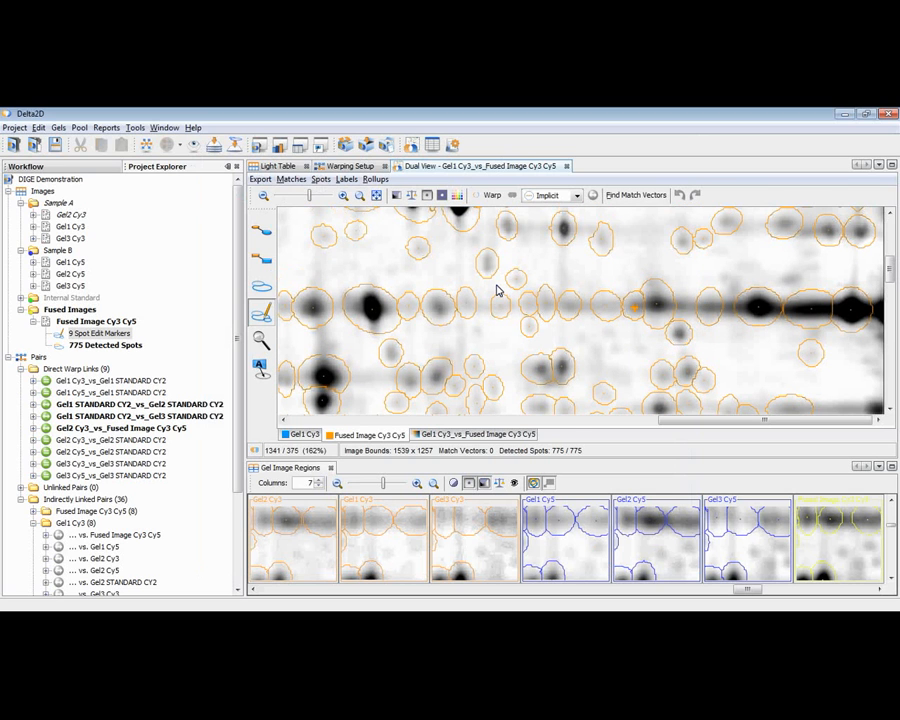
{"action": "scroll", "coordinate": [496, 288], "scroll_direction": "up", "scroll_amount": 4}
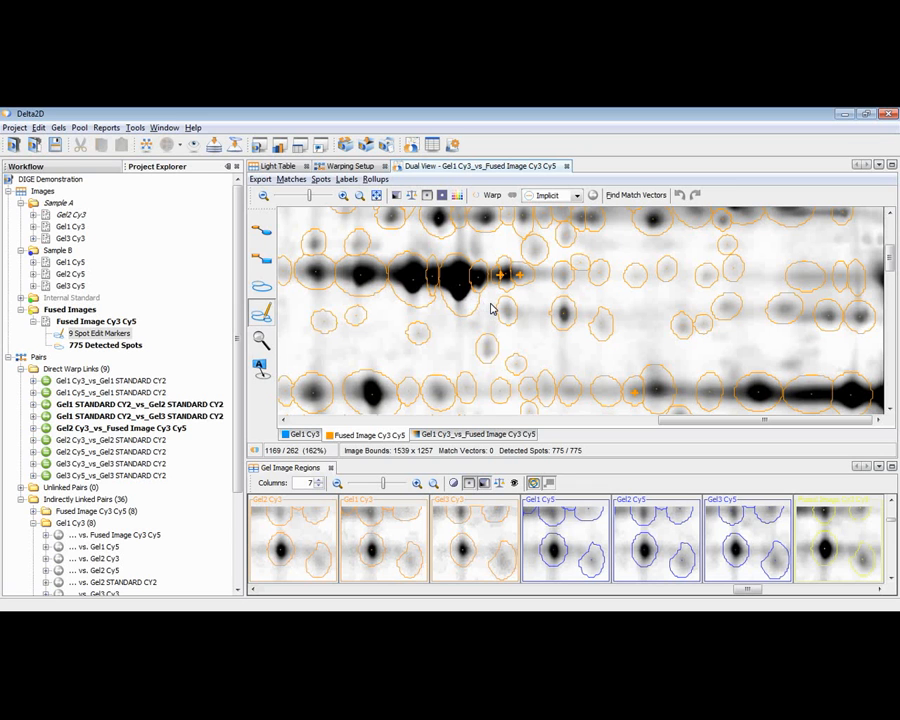
{"action": "left_click", "coordinate": [491, 309]}
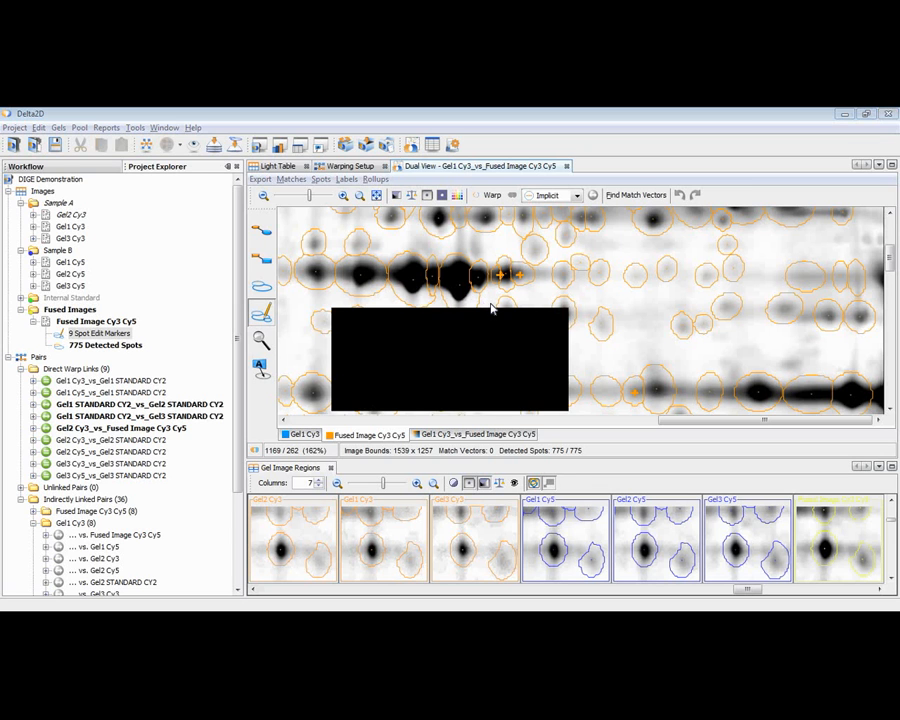
{"action": "key", "text": "alt+Tab"}
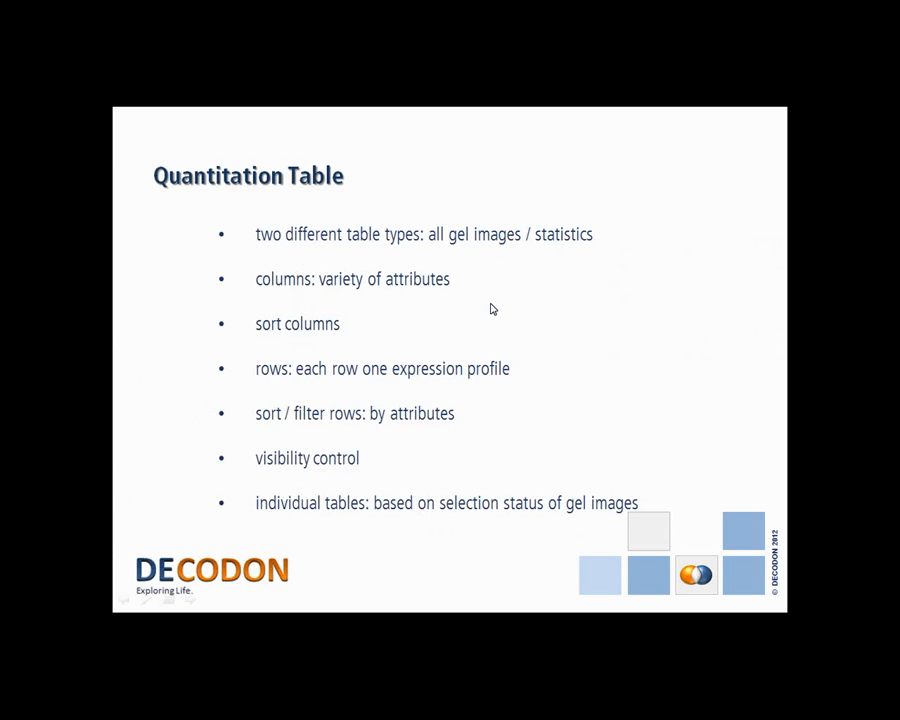
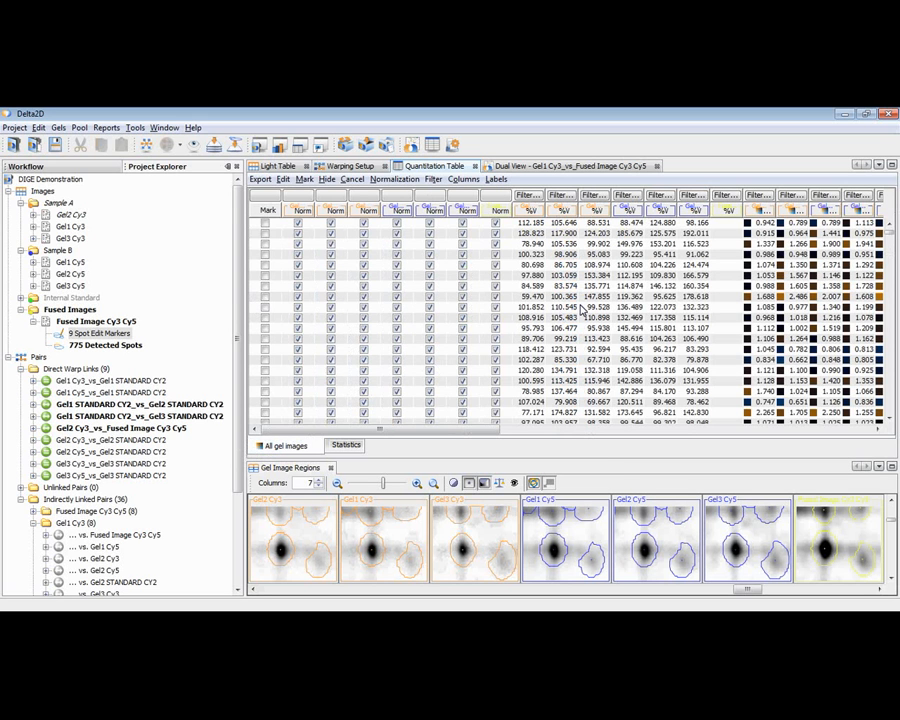
Compare the all-gel-images and statistics views of the quantitation table and examine the Sample A mean column.
{"action": "left_click", "coordinate": [344, 446]}
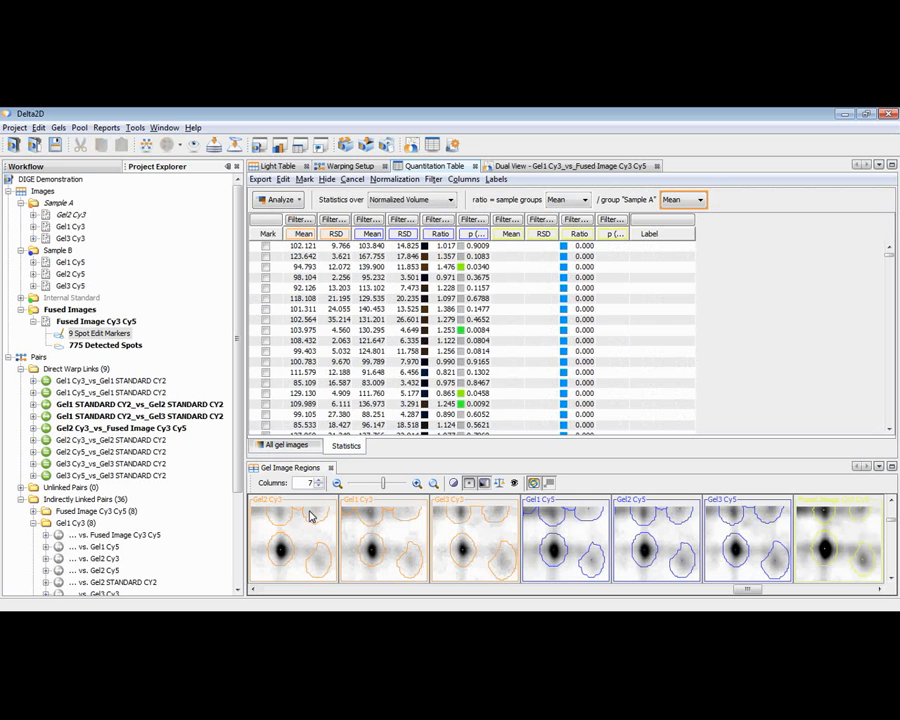
{"action": "left_click", "coordinate": [287, 446]}
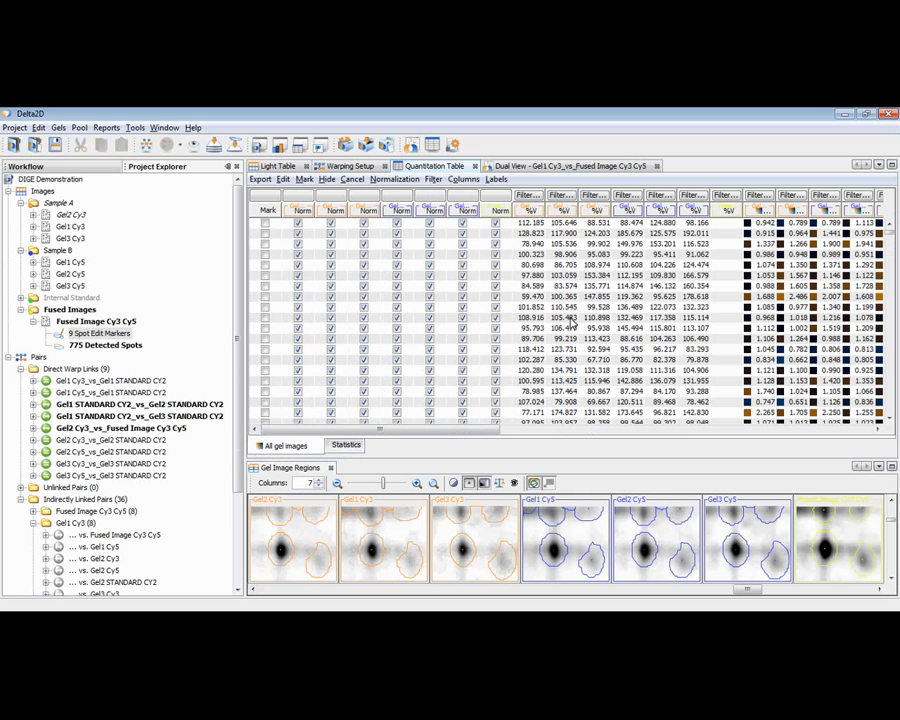
{"action": "left_click", "coordinate": [359, 449]}
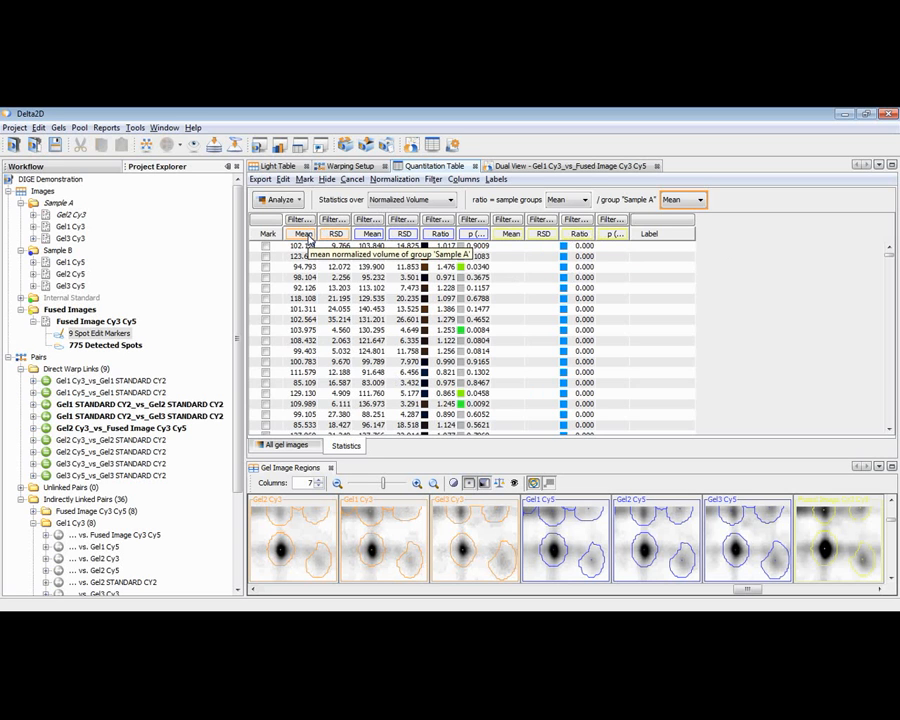
{"action": "mouse_move", "coordinate": [301, 235]}
{"action": "left_mouse_down"}
{"action": "mouse_move", "coordinate": [440, 236]}
{"action": "mouse_move", "coordinate": [305, 243]}
{"action": "left_mouse_up"}
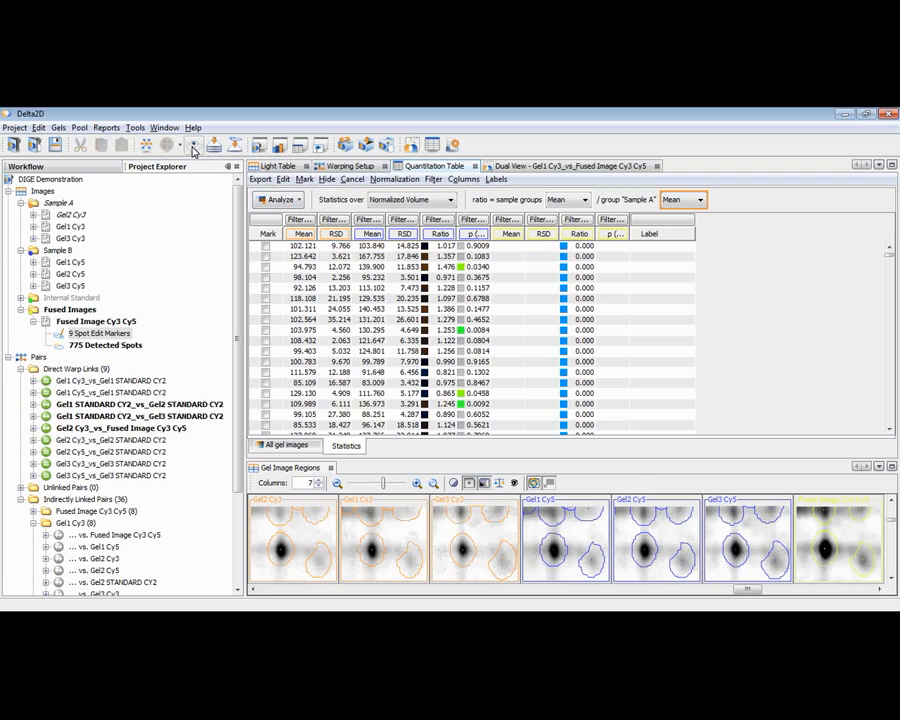
In the gel image and column visibility settings, hide Fused Image Cy3 Cy5 and turn off the Norm, Ratio and Avg columns.
{"action": "left_click", "coordinate": [196, 148]}
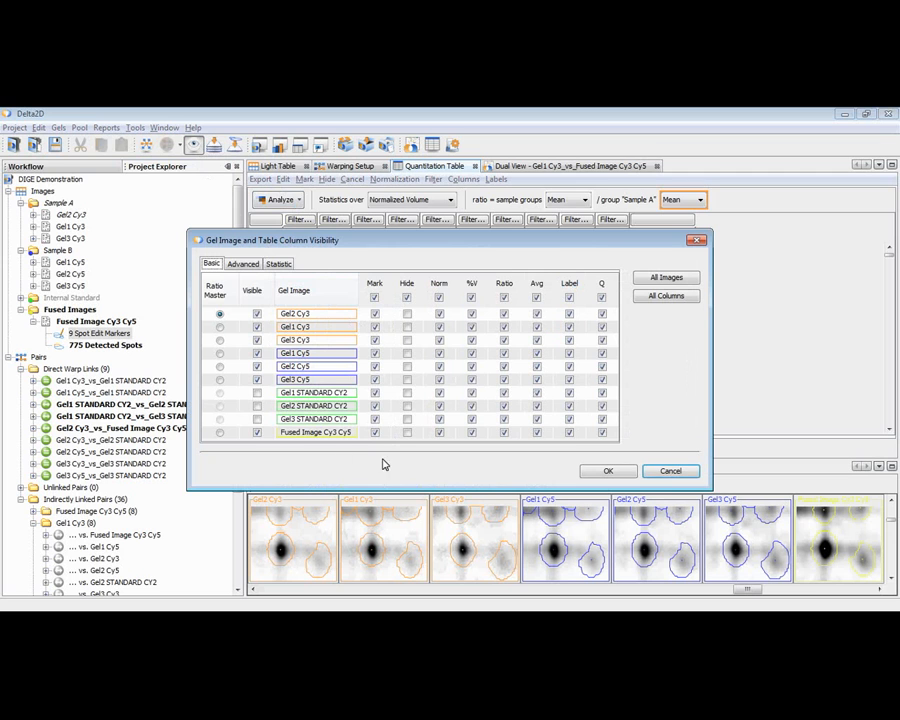
{"action": "left_click", "coordinate": [257, 434]}
{"action": "left_click", "coordinate": [257, 340]}
{"action": "left_click", "coordinate": [258, 342]}
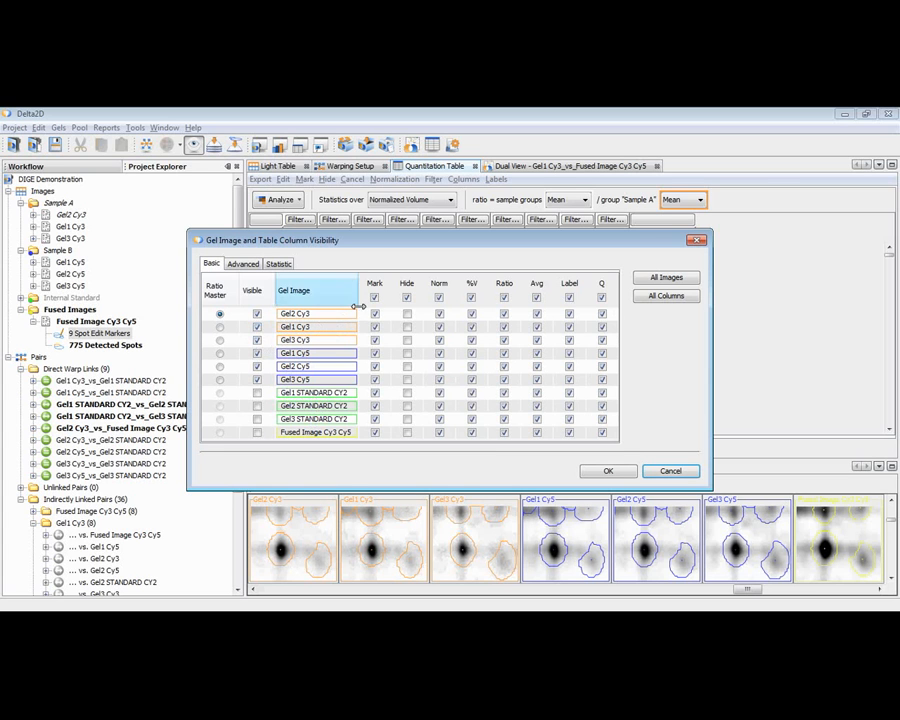
{"action": "left_click", "coordinate": [439, 298]}
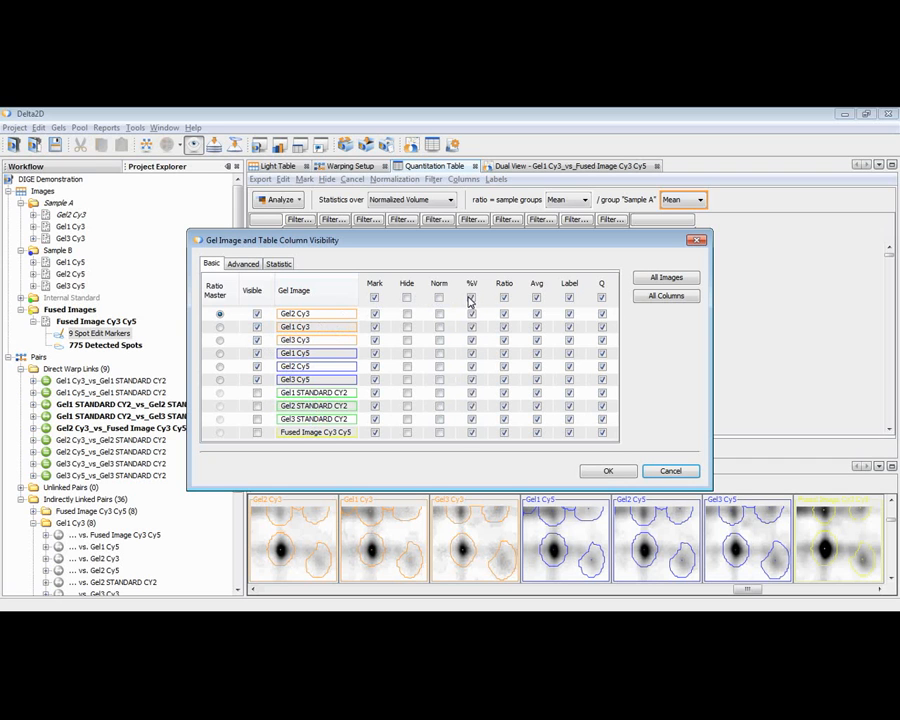
{"action": "left_click", "coordinate": [504, 298]}
{"action": "left_click", "coordinate": [537, 298]}
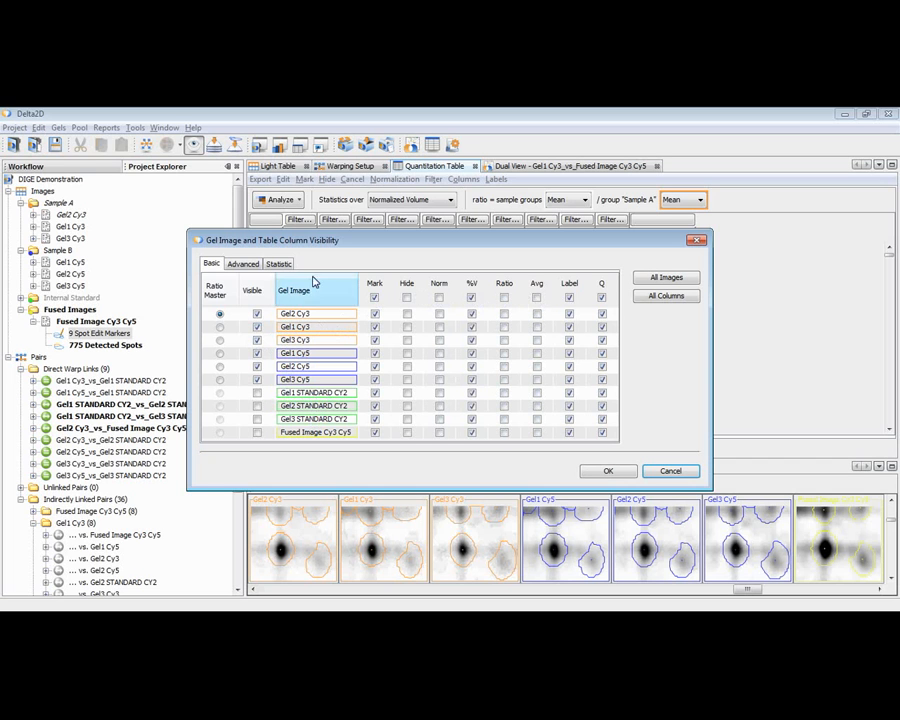
Turn on the advanced V column for all gel images, review the statistic columns, and apply the visibility settings.
{"action": "left_click", "coordinate": [243, 263]}
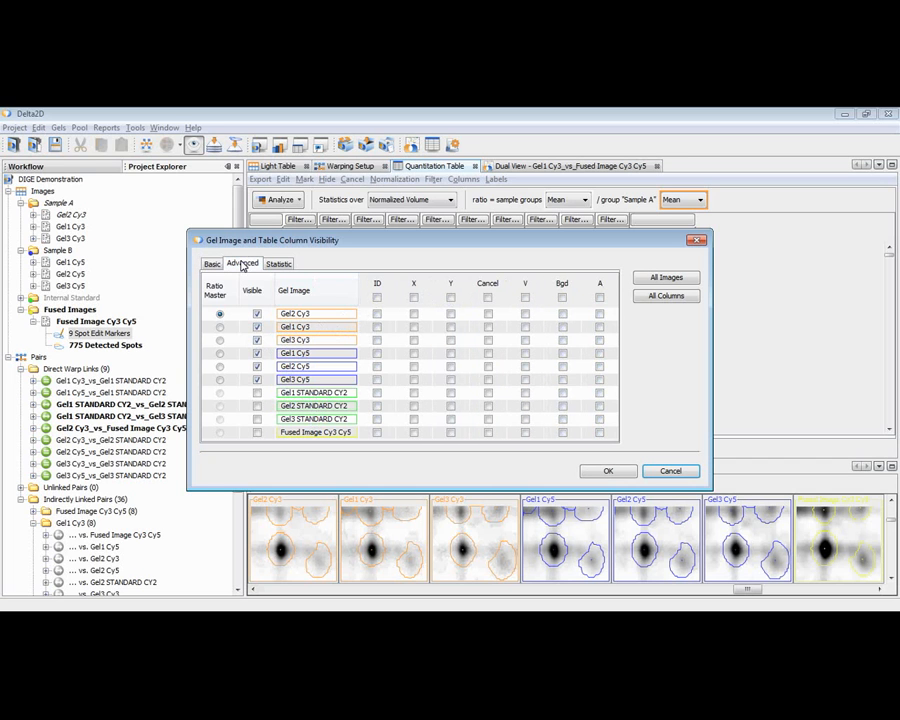
{"action": "left_click", "coordinate": [525, 298]}
{"action": "left_click", "coordinate": [283, 265]}
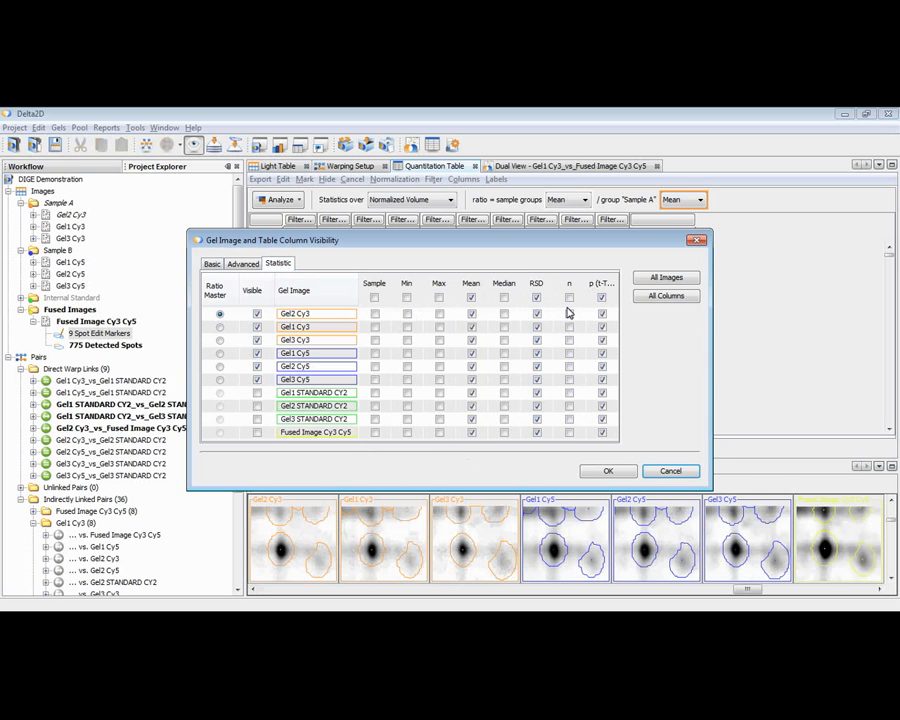
{"action": "left_click", "coordinate": [608, 470]}
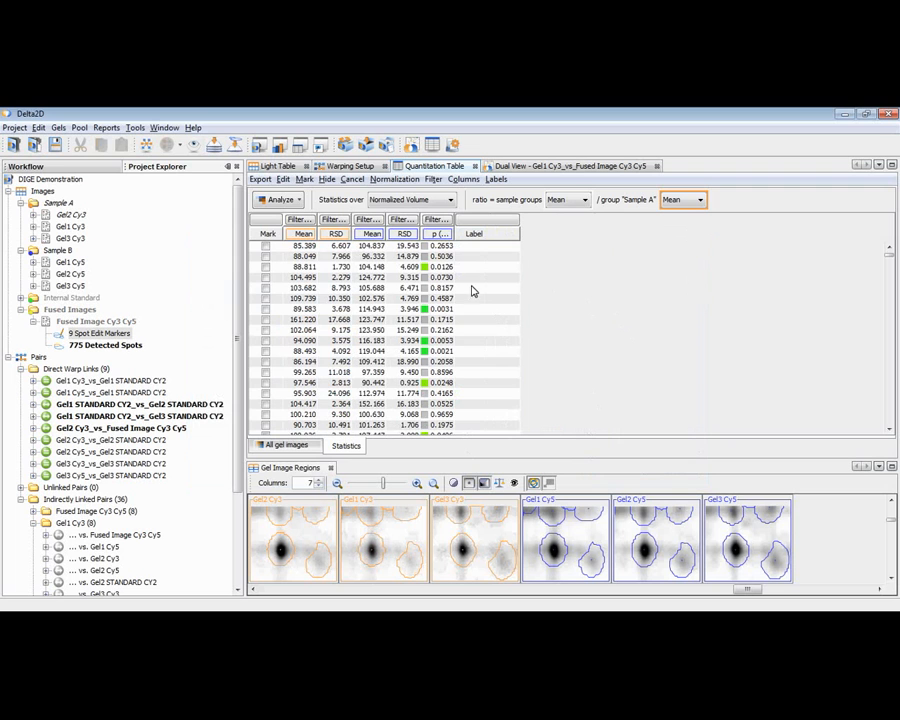
Sort the statistics table by p-value in both directions, by the Sample B mean, and finally by ascending Sample A RSD.
{"action": "left_click", "coordinate": [439, 234]}
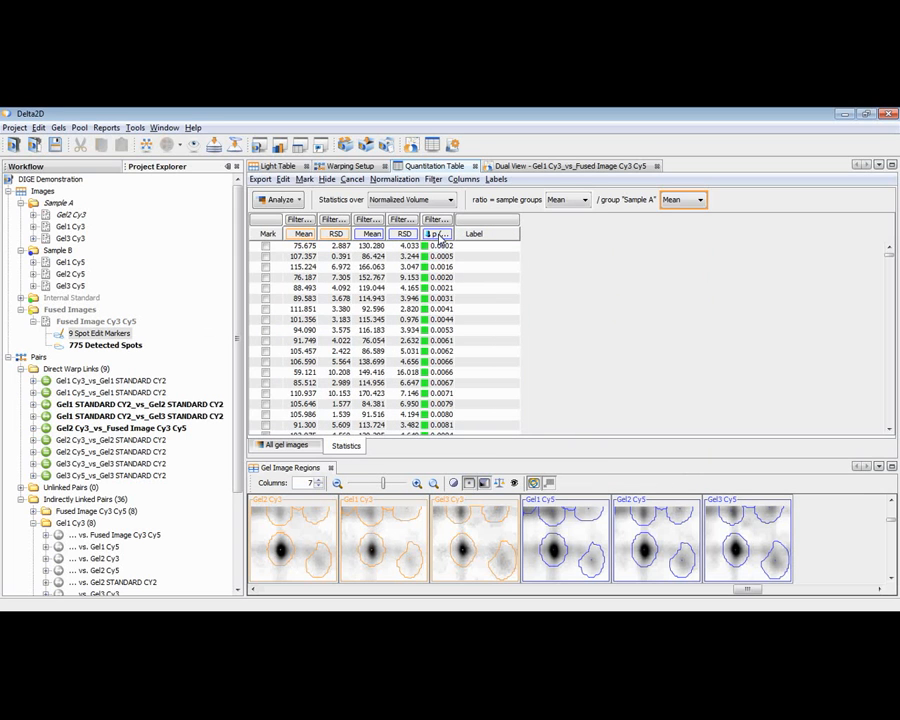
{"action": "left_click", "coordinate": [441, 236]}
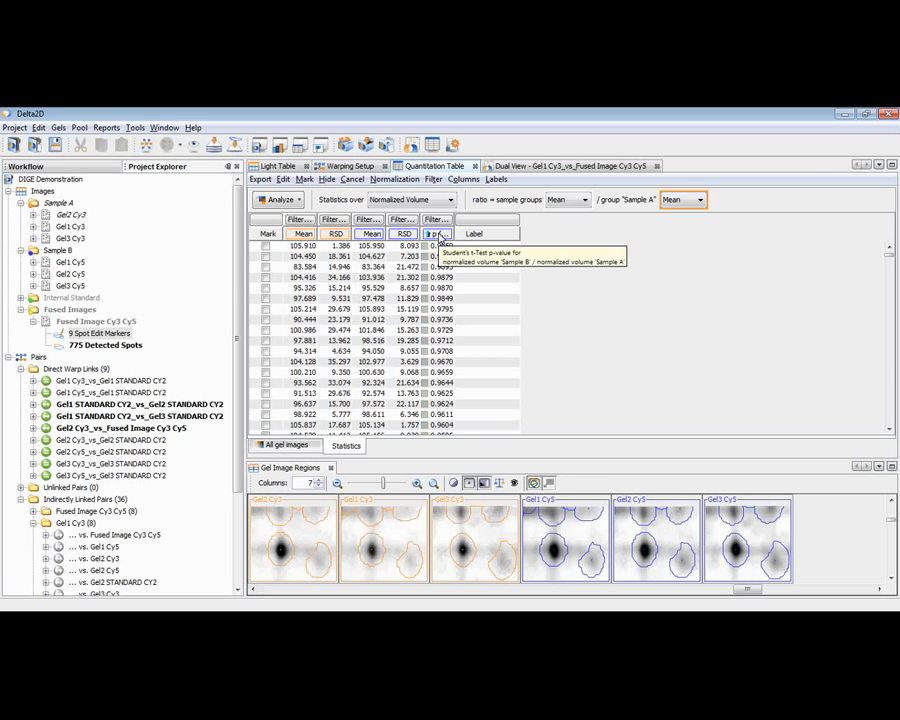
{"action": "left_click", "coordinate": [372, 234]}
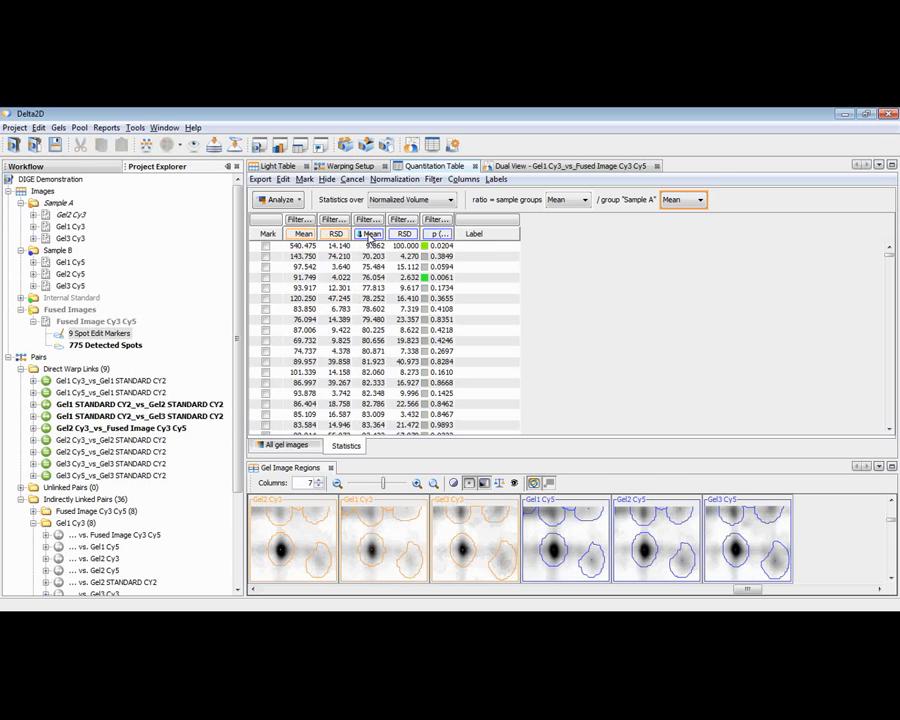
{"action": "left_click", "coordinate": [336, 234]}
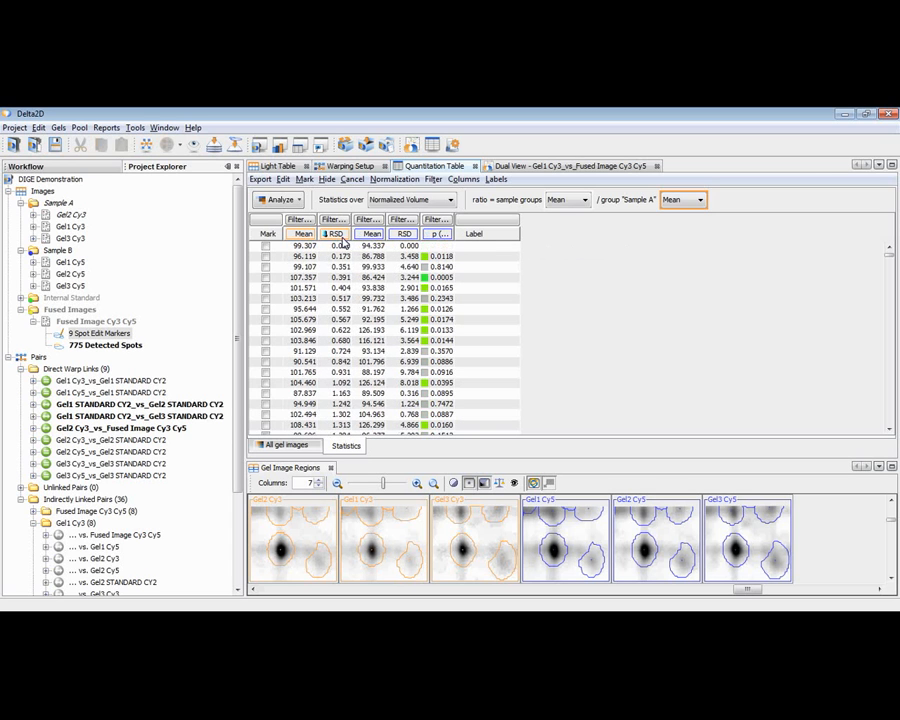
Filter the statistics table by t-test p-value with an upper limit of 0.05.
{"action": "left_click", "coordinate": [436, 222]}
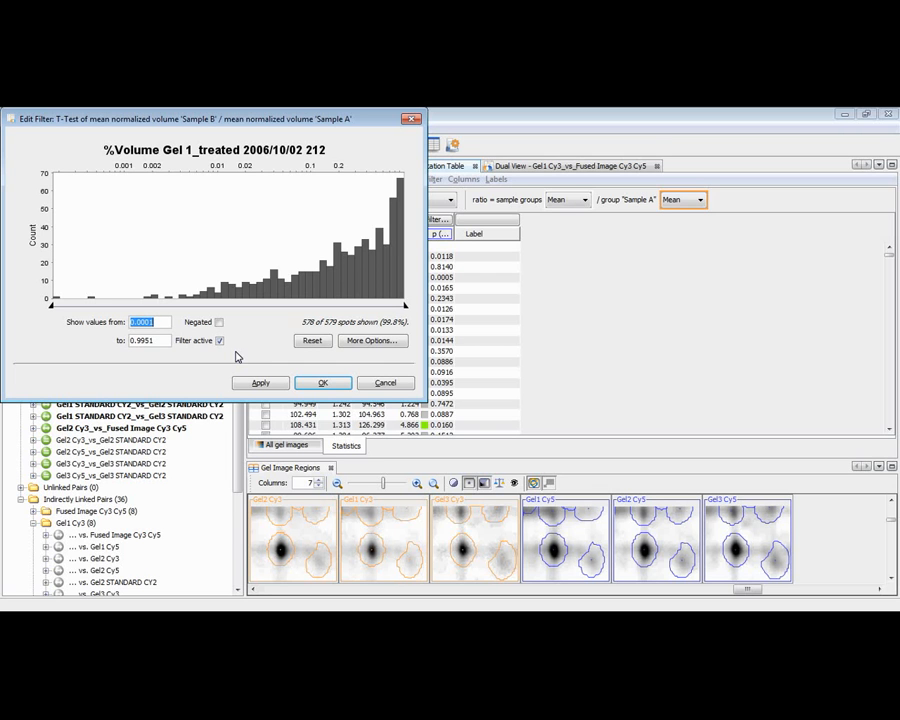
{"action": "key", "text": "Tab"}
{"action": "type", "text": ".05"}
{"action": "key", "text": "Tab"}
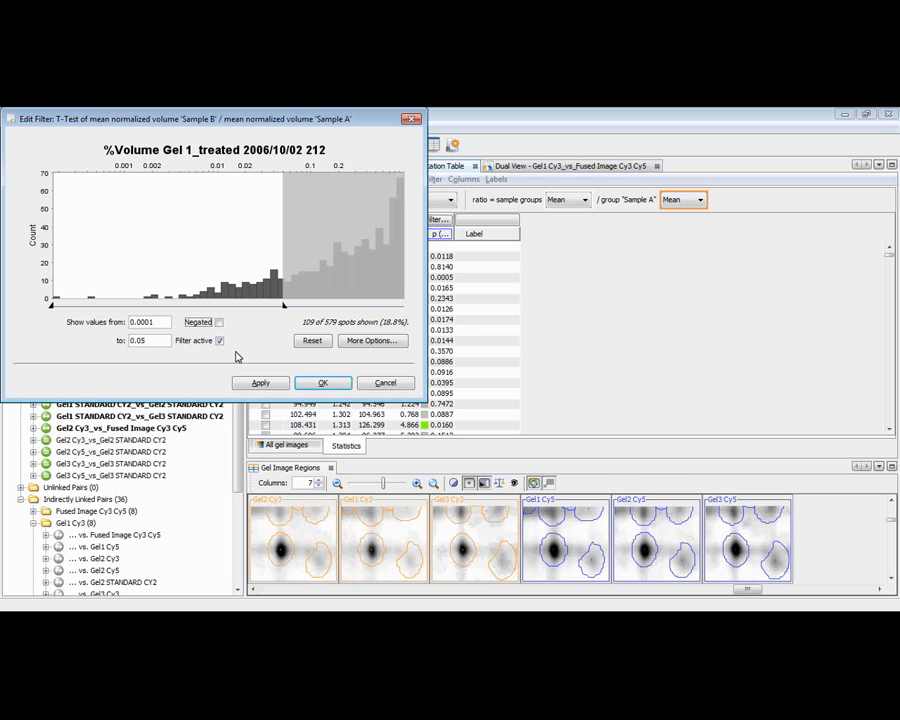
{"action": "left_click", "coordinate": [322, 384]}
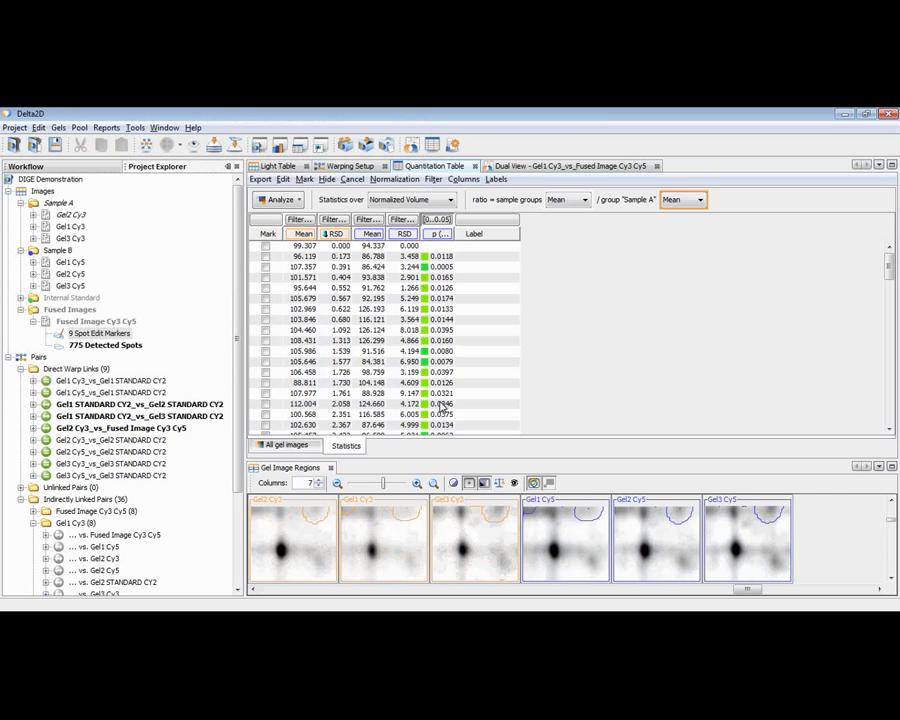
Select the spots with p-values 0.0165 and 0.0174, and inspect the latter in the Dual View before returning to the table.
{"action": "left_click", "coordinate": [442, 277]}
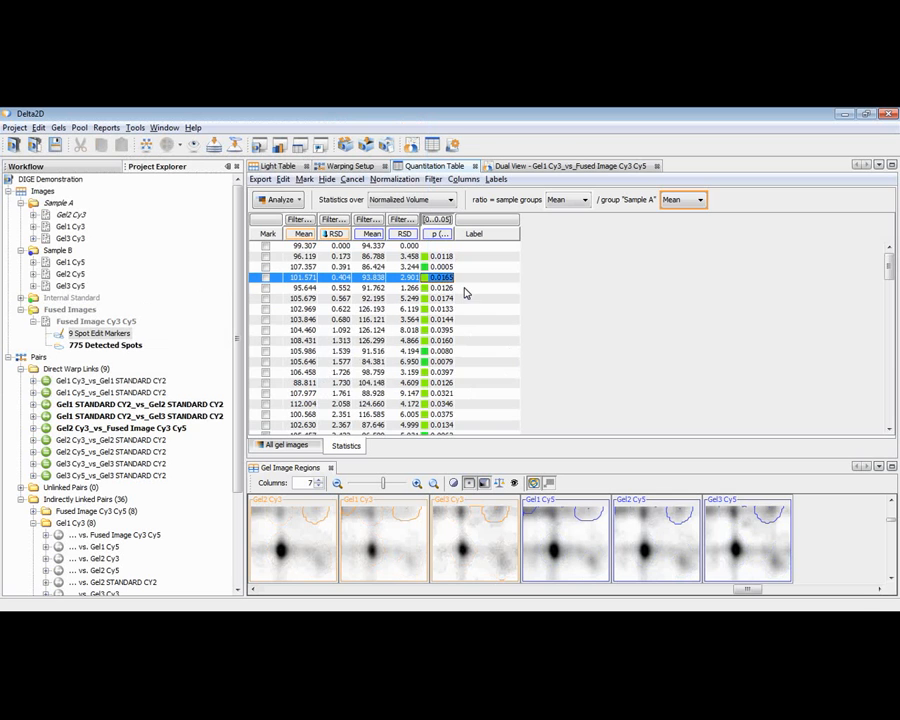
{"action": "mouse_move", "coordinate": [886, 261]}
{"action": "left_mouse_down"}
{"action": "mouse_move", "coordinate": [889, 412]}
{"action": "mouse_move", "coordinate": [895, 260]}
{"action": "left_mouse_up"}
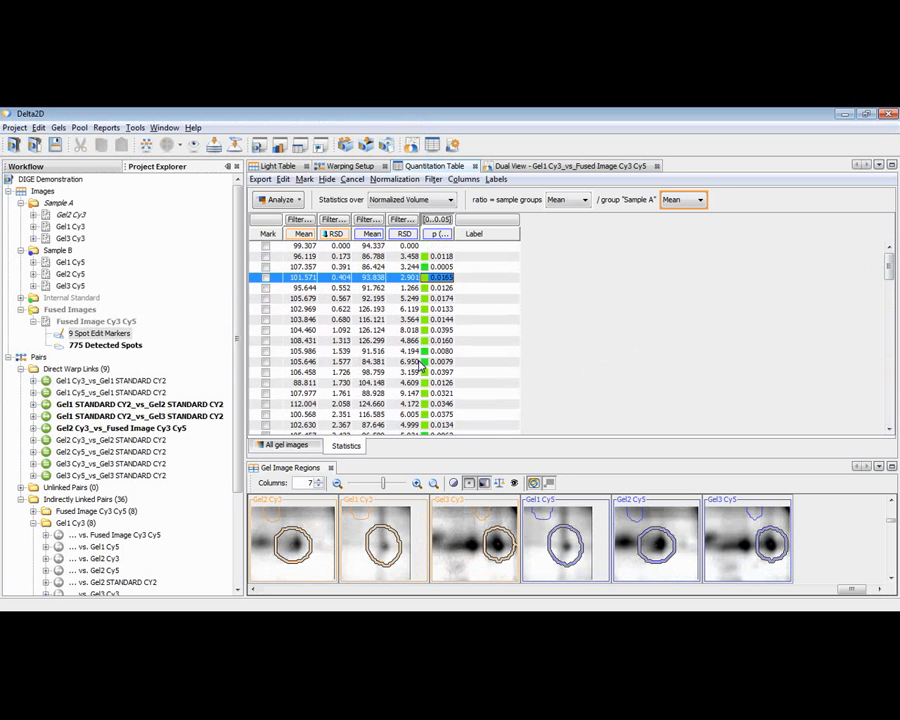
{"action": "left_click", "coordinate": [419, 298]}
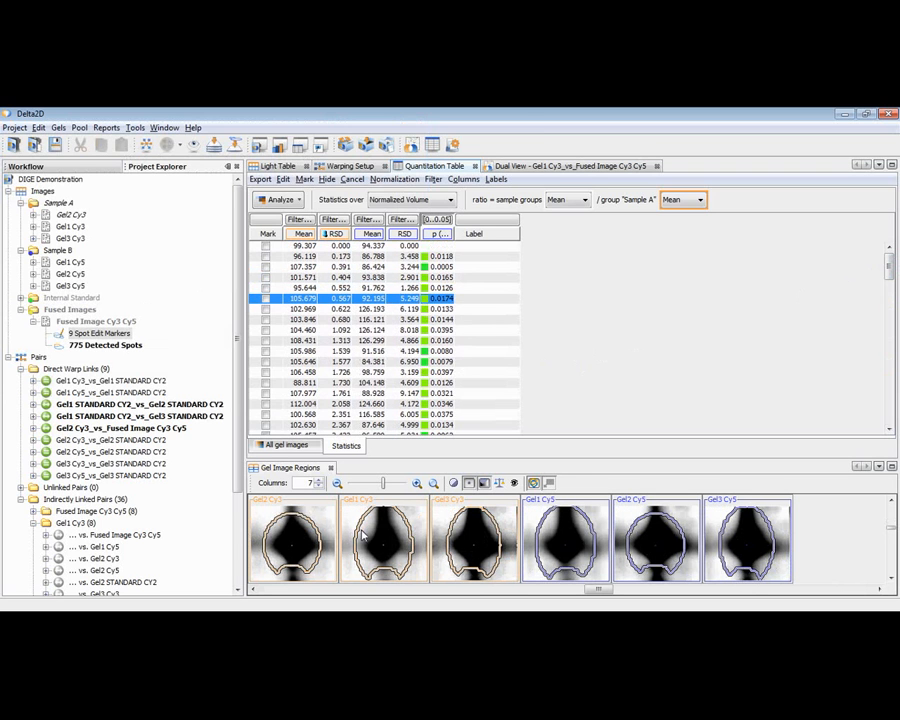
{"action": "left_click", "coordinate": [528, 172]}
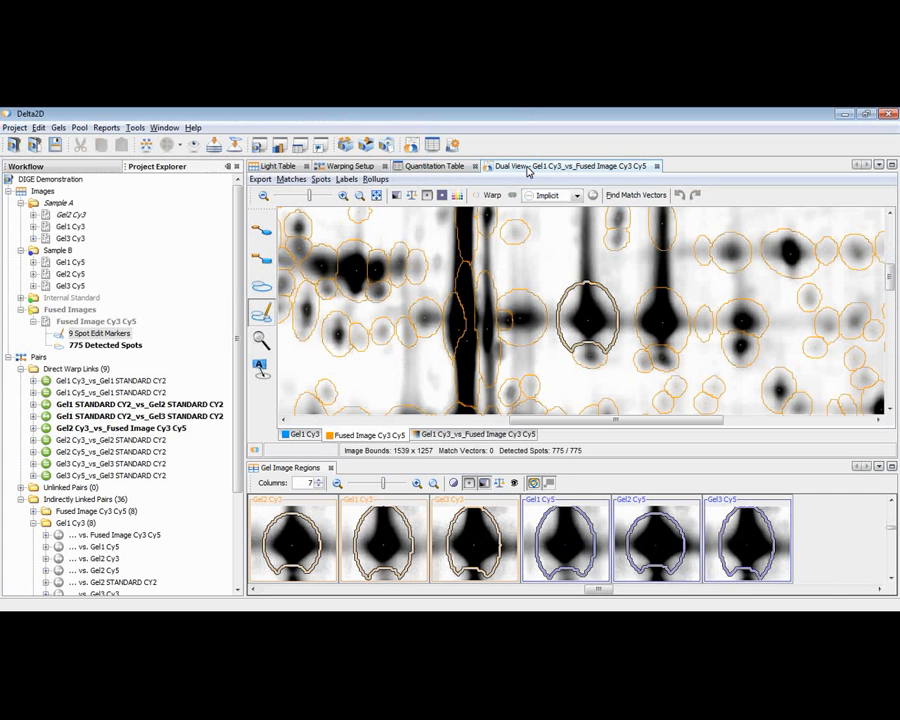
{"action": "left_click", "coordinate": [419, 171]}
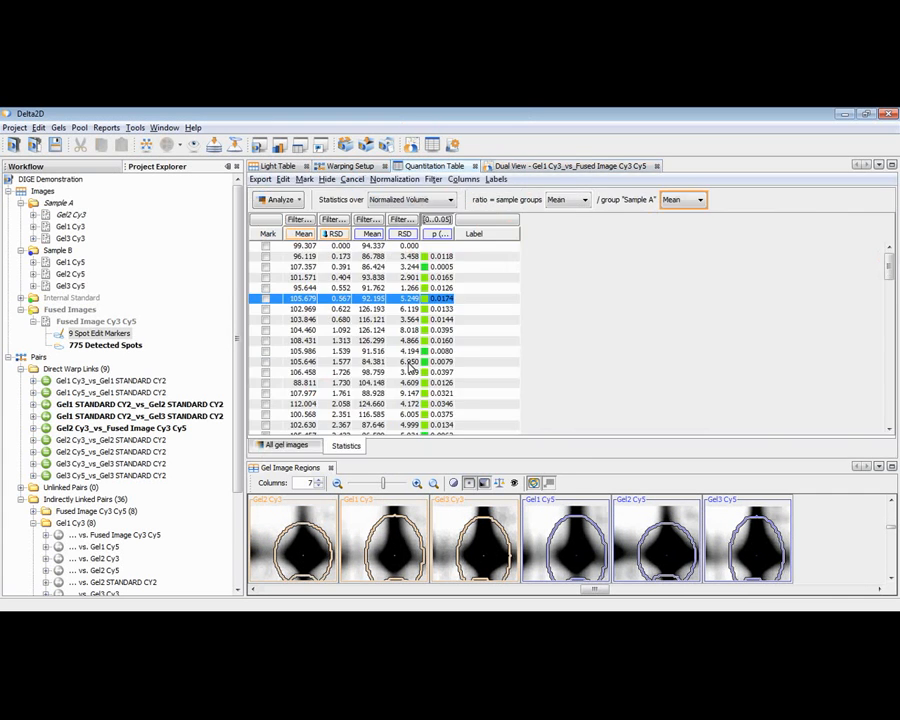
Extend the selection to a range of filtered spots, inspect them on the whole Gel1 Cy3 image, and select the 0.0144 spot in the table.
{"action": "left_click", "coordinate": [410, 435], "text": "shift"}
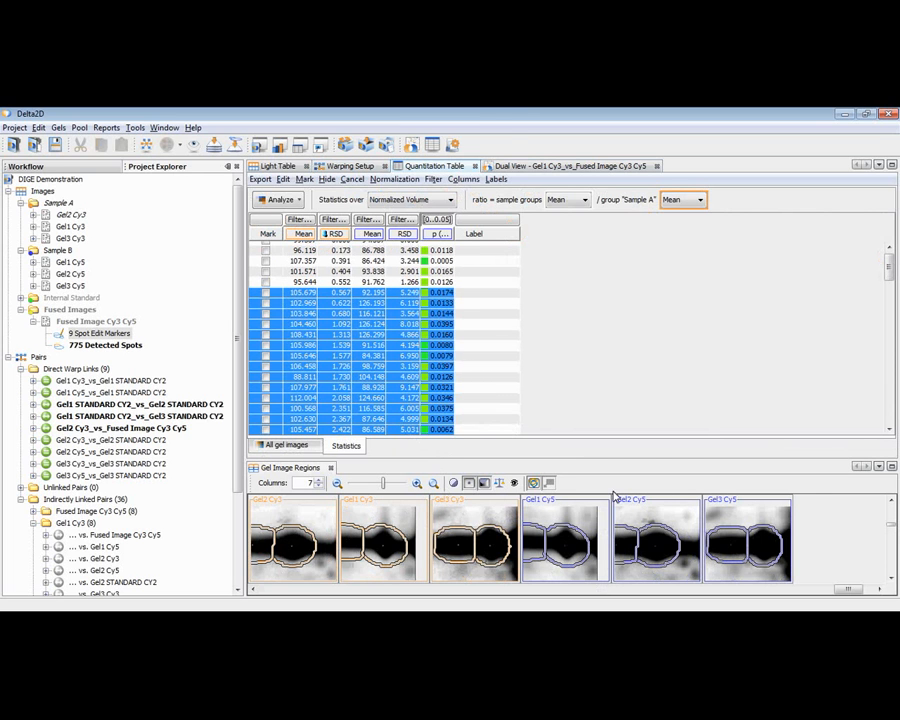
{"action": "left_click", "coordinate": [546, 170]}
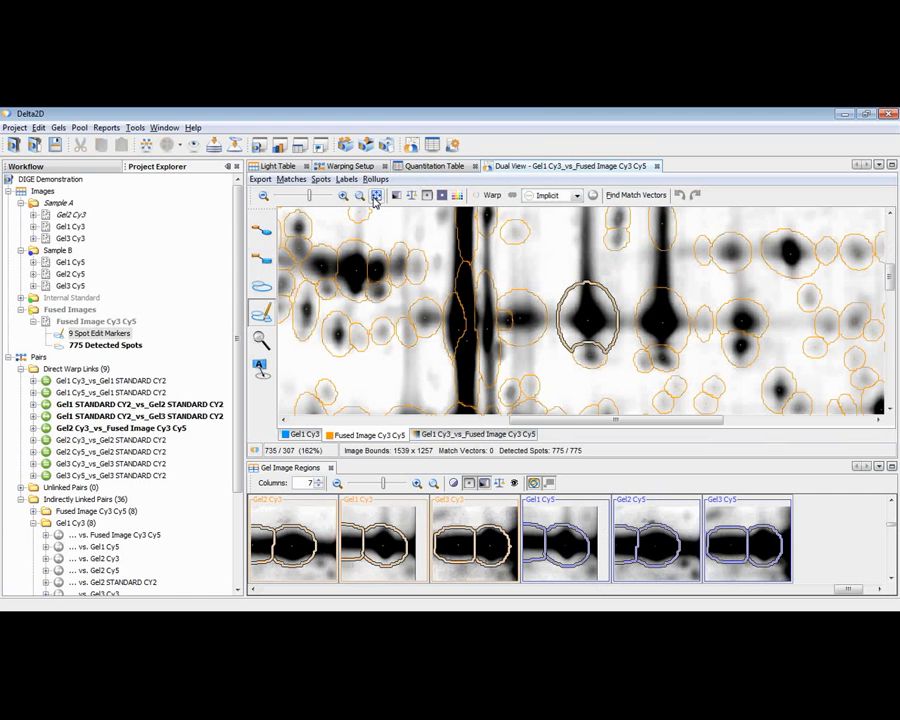
{"action": "left_click", "coordinate": [377, 197]}
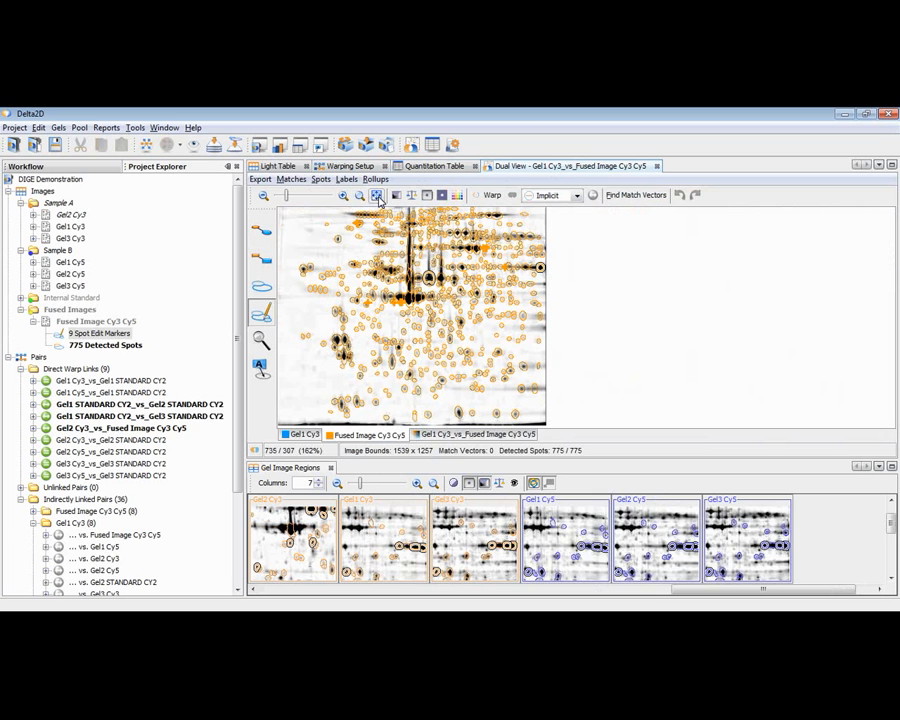
{"action": "left_click", "coordinate": [298, 435]}
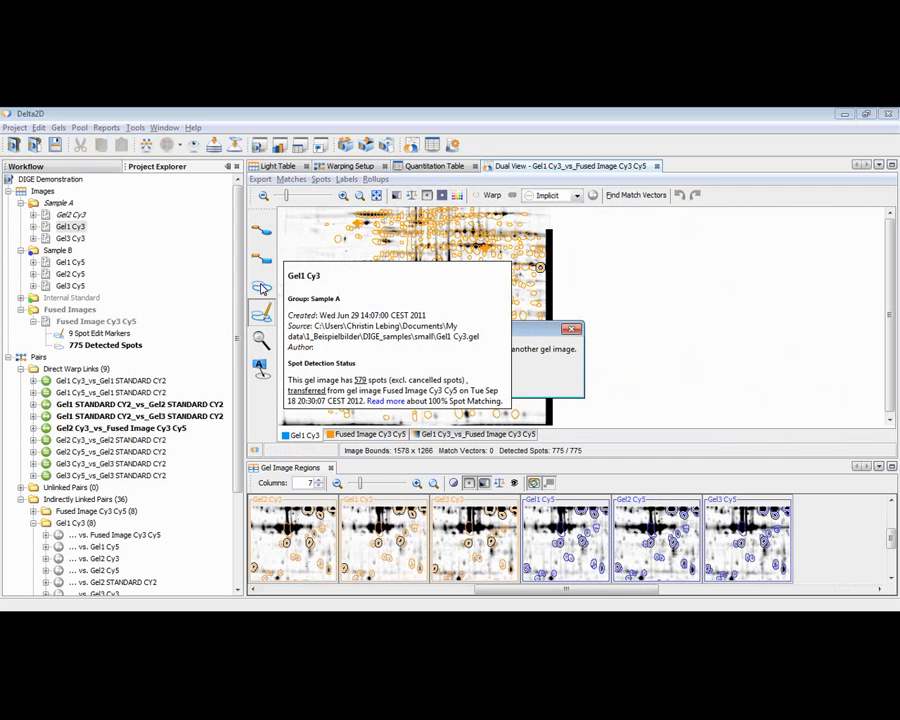
{"action": "left_click", "coordinate": [570, 332]}
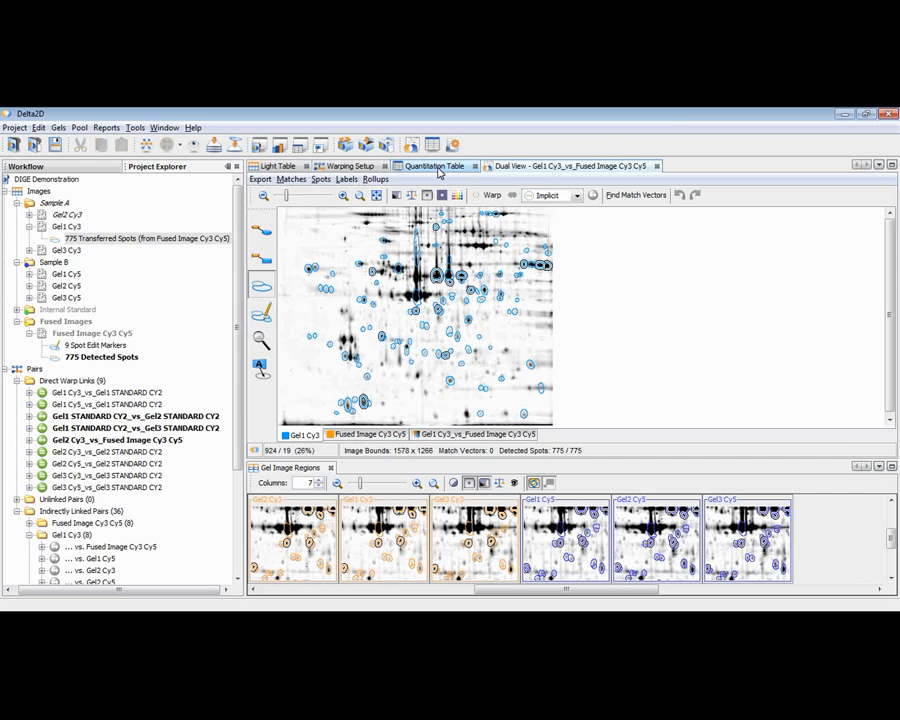
{"action": "left_click", "coordinate": [438, 168]}
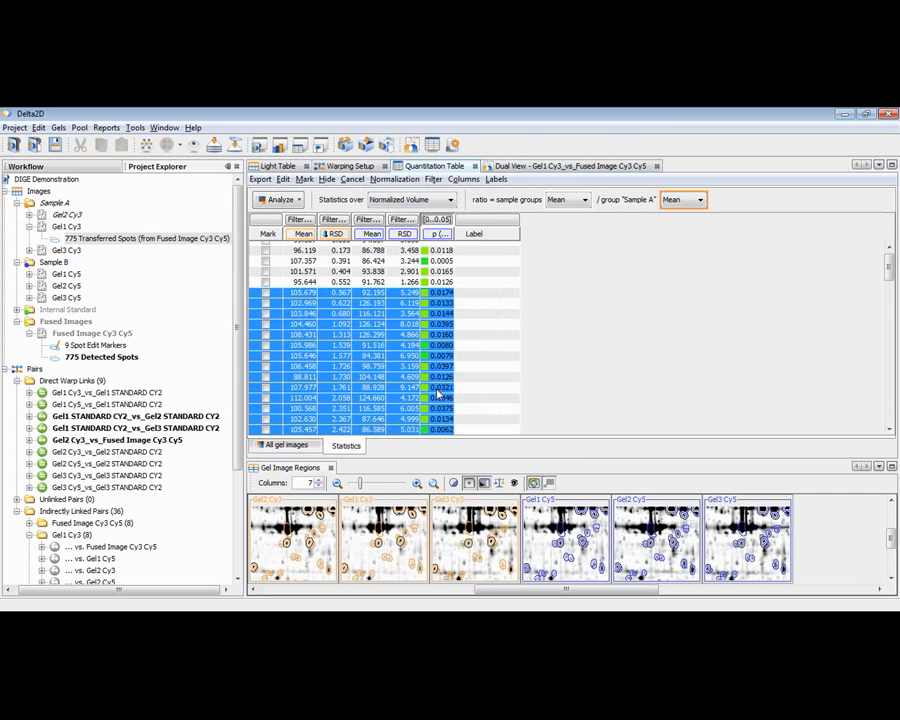
{"action": "left_click", "coordinate": [506, 314]}
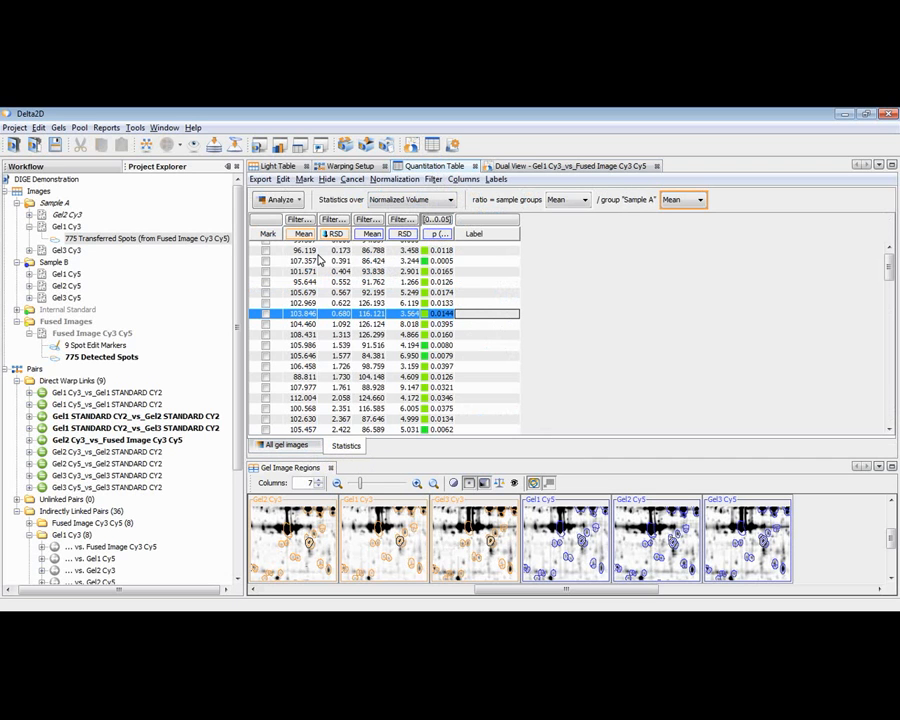
Select the Sample A group and remove the p-value filter from the statistics table.
{"action": "left_click", "coordinate": [56, 203]}
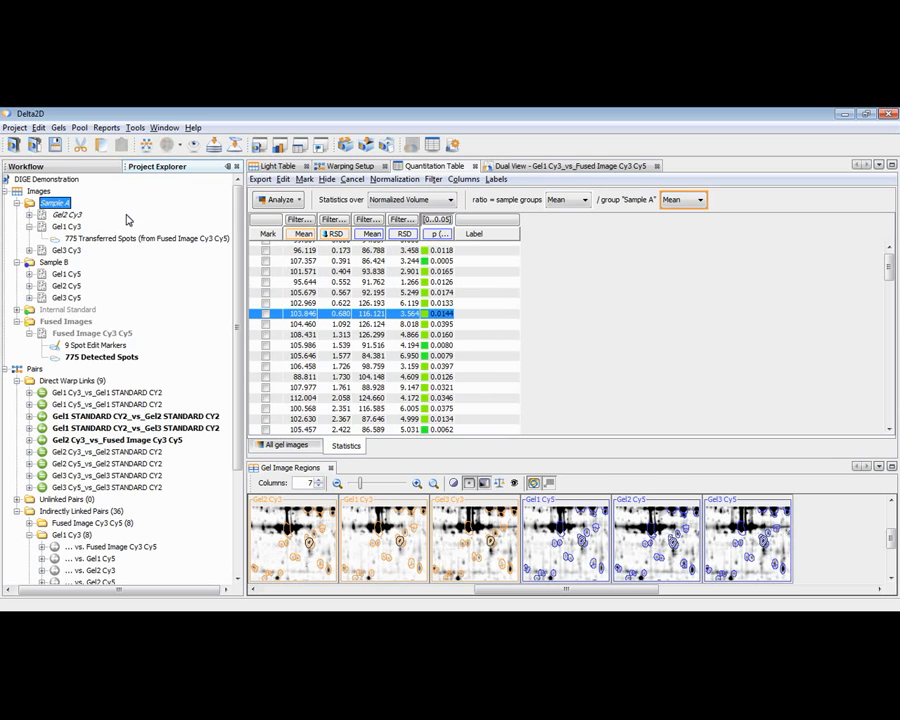
{"action": "left_click", "coordinate": [437, 222]}
{"action": "left_click", "coordinate": [458, 242]}
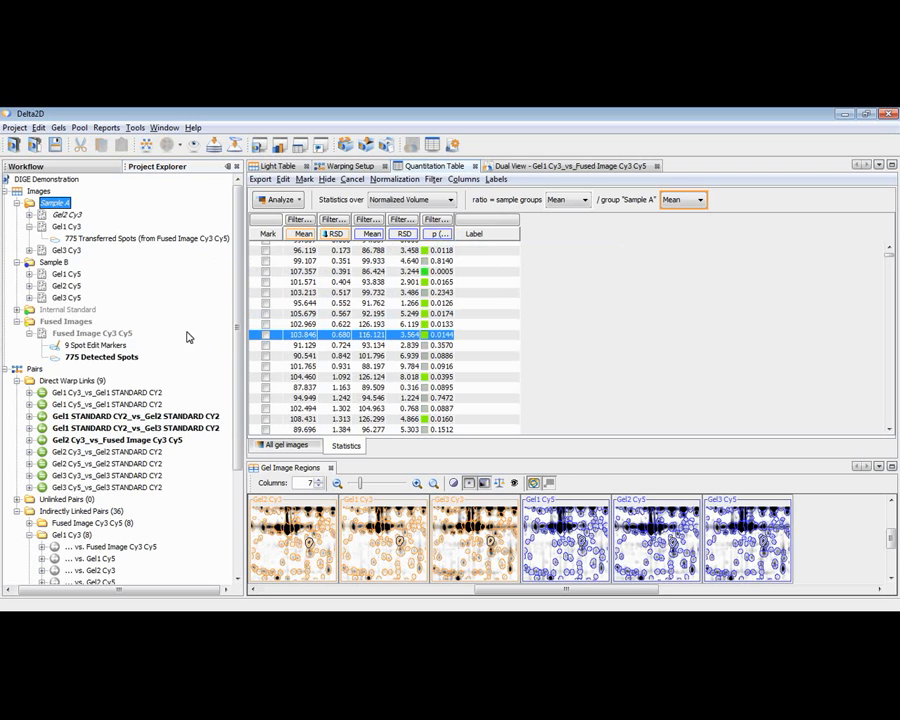
Select the Sample B and Sample A groups together and open a statistics table comparing them against Sample B.
{"action": "left_click", "coordinate": [47, 262]}
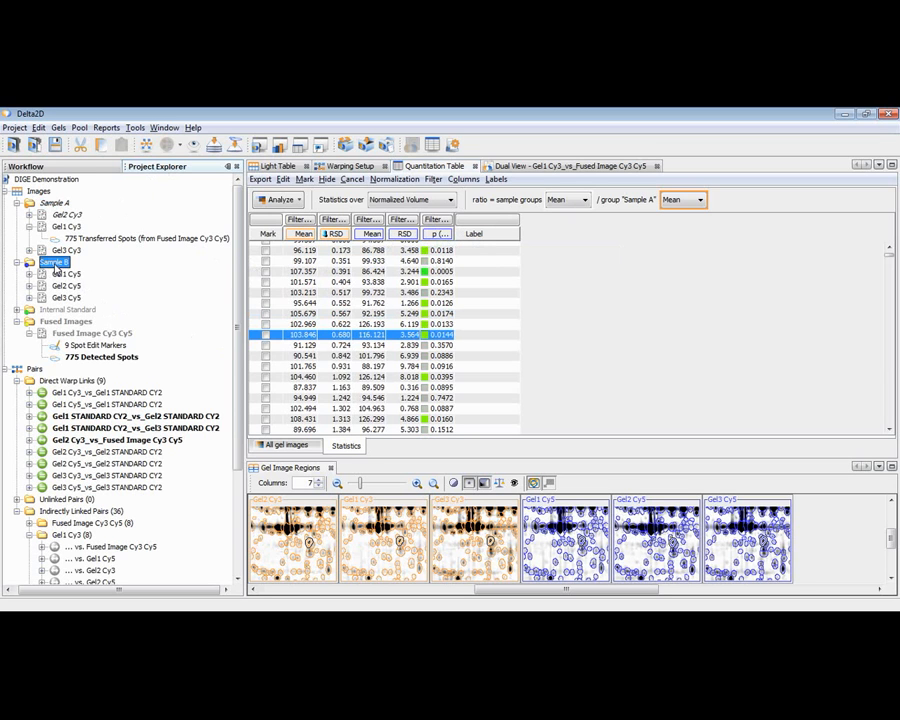
{"action": "left_click", "coordinate": [57, 204], "text": "ctrl"}
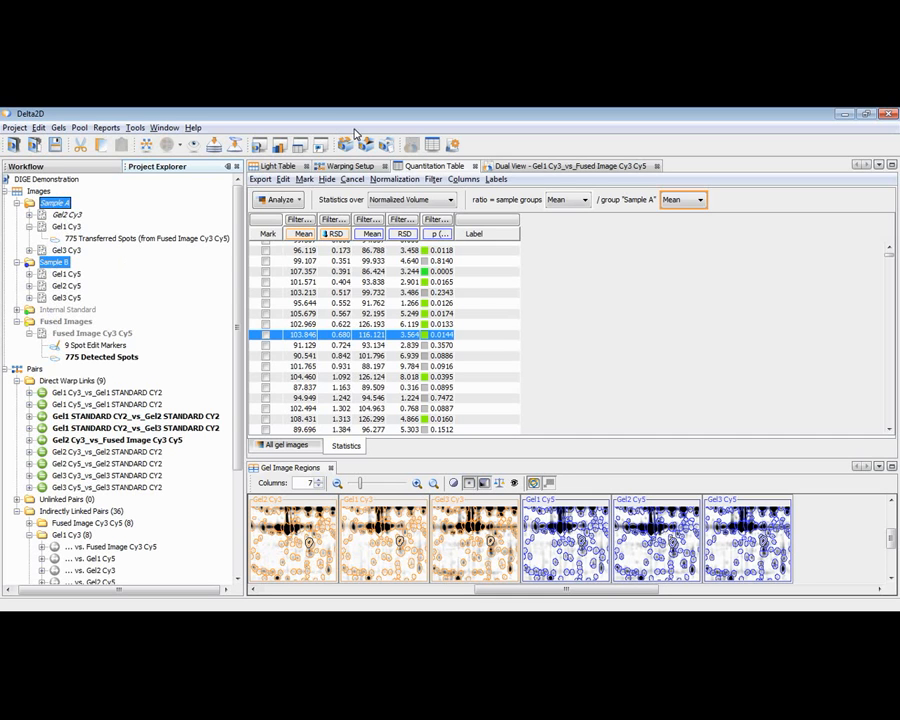
{"action": "left_click", "coordinate": [433, 146]}
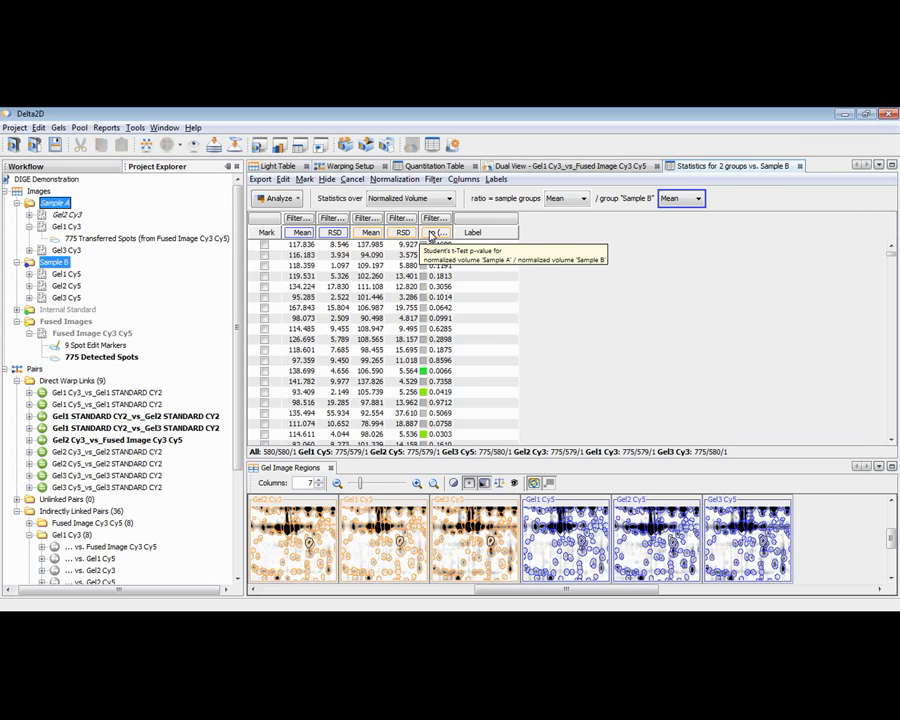
Review the statistic column visibility options and show the Ratio column in the statistics table comparing the two sample groups.
{"action": "left_click", "coordinate": [194, 145]}
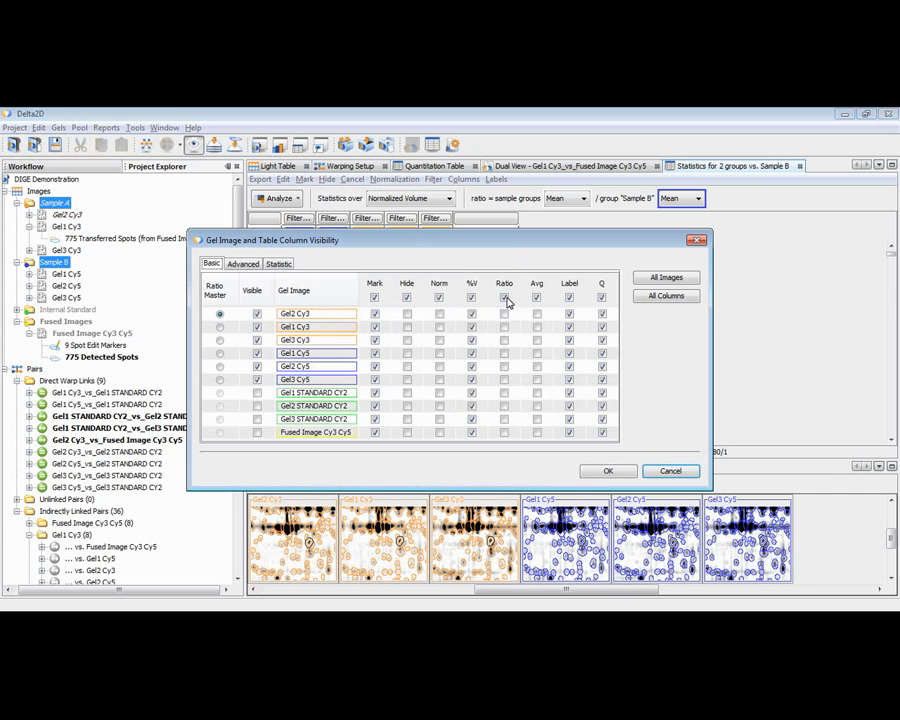
{"action": "left_click", "coordinate": [280, 264]}
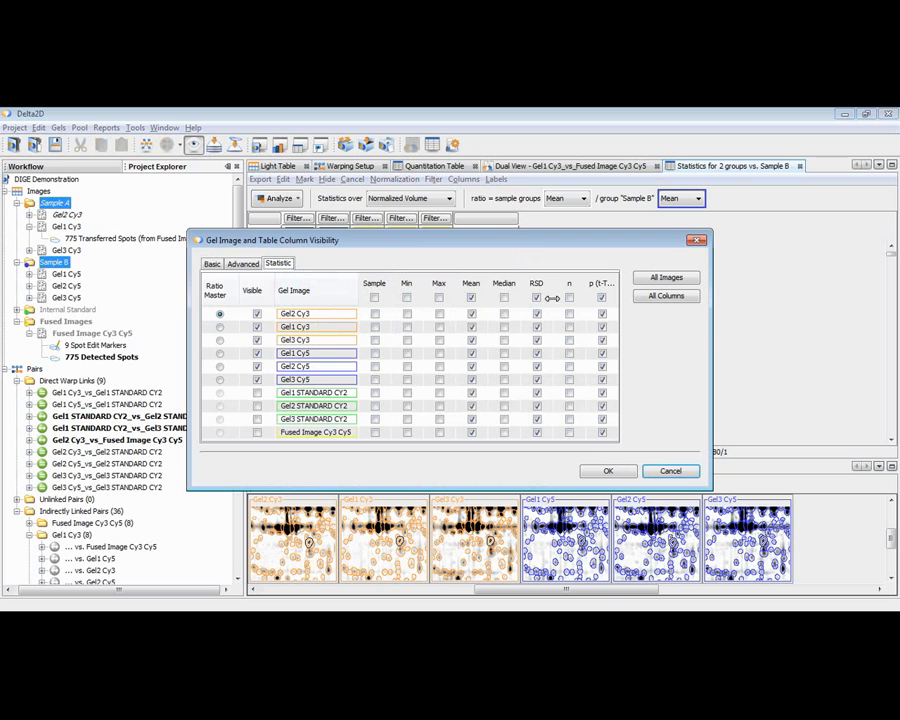
{"action": "left_click", "coordinate": [609, 471]}
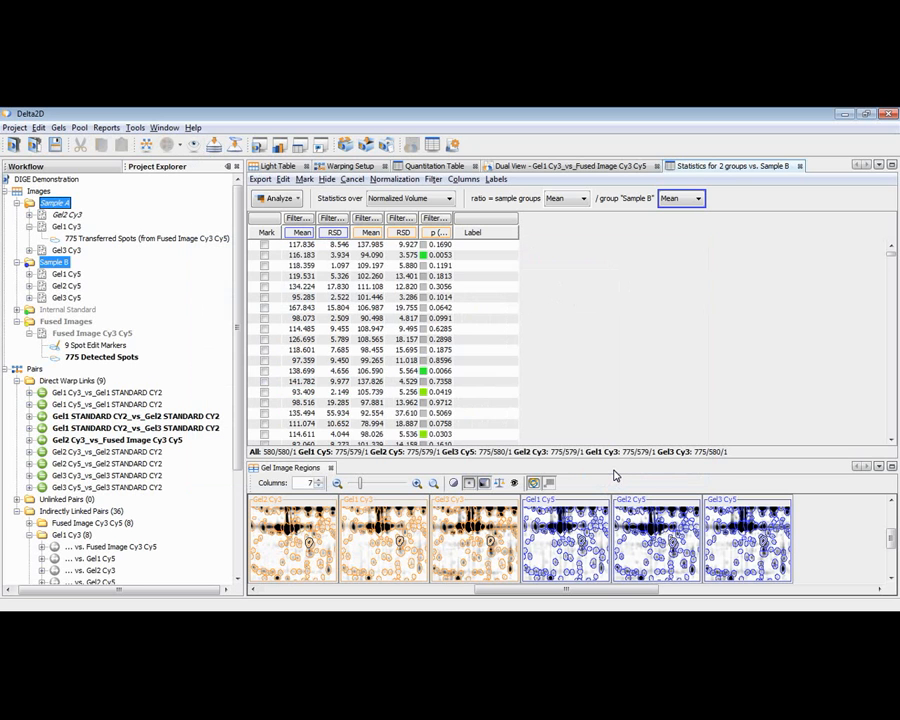
{"action": "left_click", "coordinate": [194, 145]}
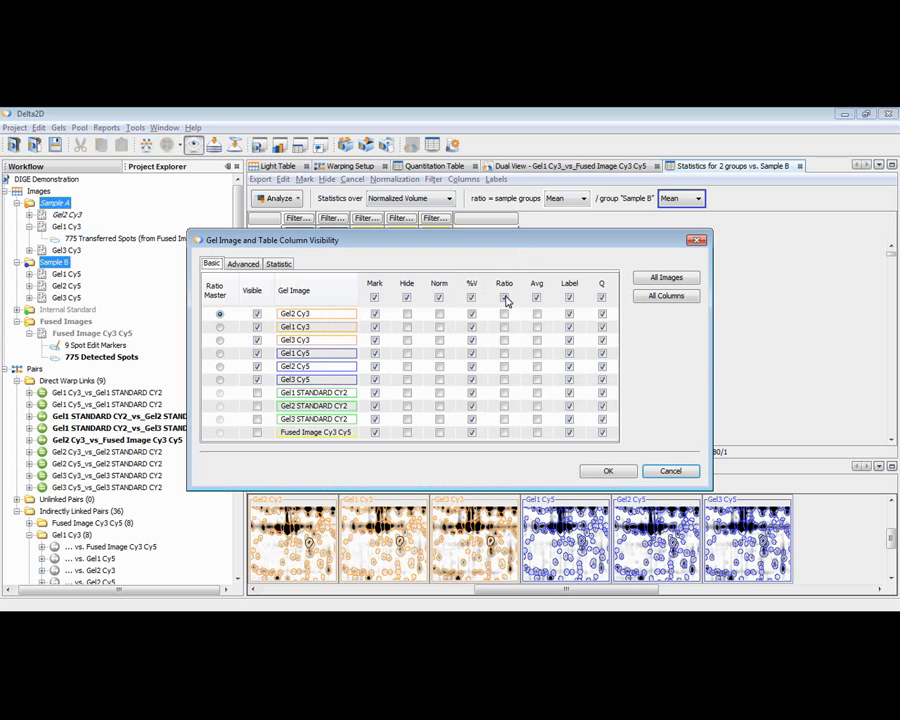
{"action": "left_click", "coordinate": [505, 297]}
{"action": "left_click", "coordinate": [624, 477]}
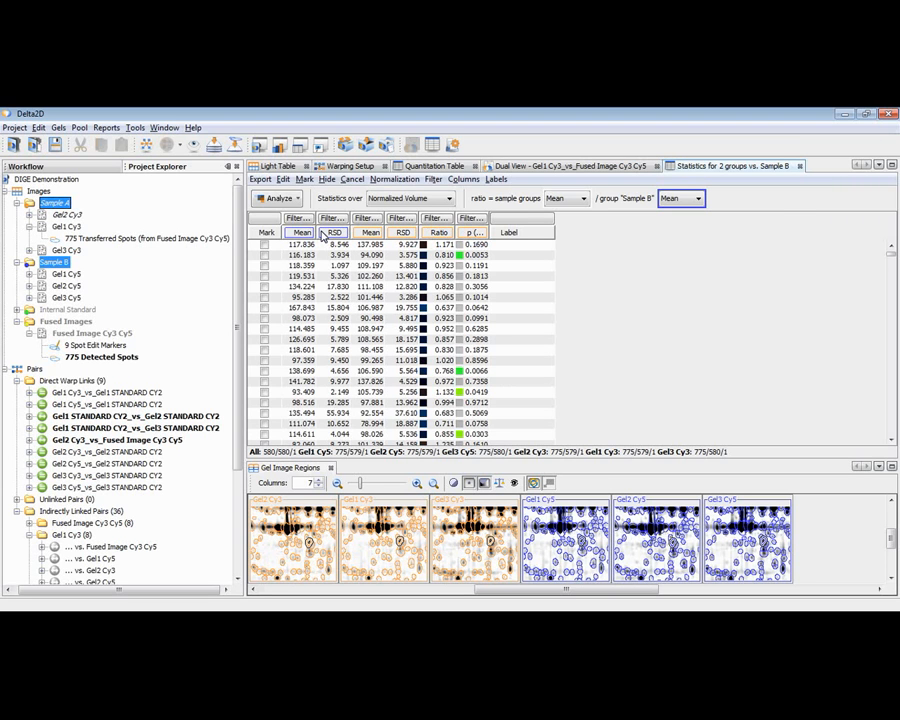
{"action": "left_click", "coordinate": [64, 225]}
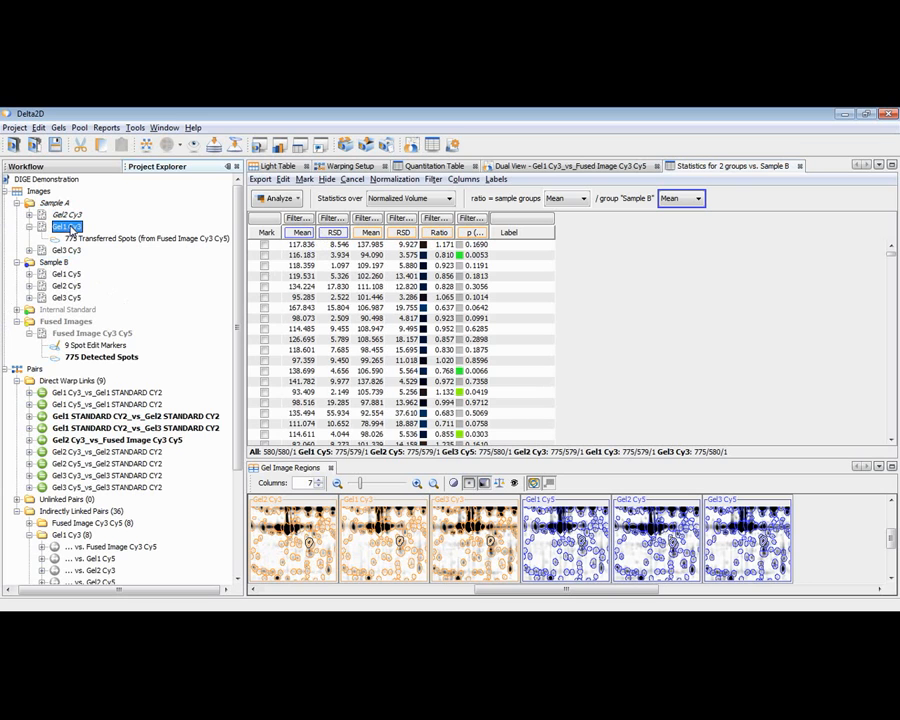
{"action": "left_click", "coordinate": [55, 262]}
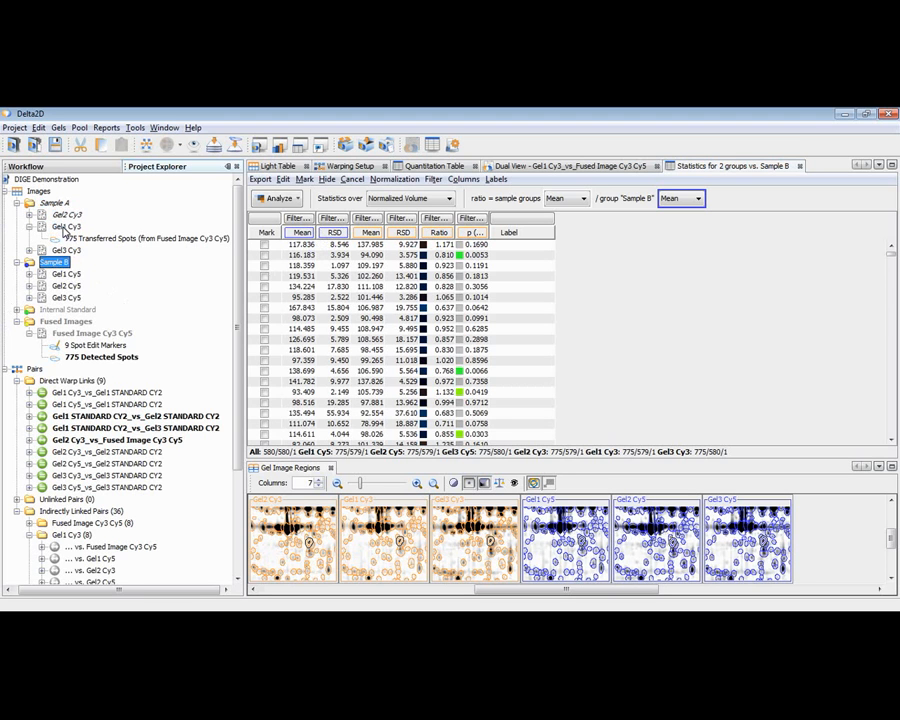
{"action": "left_click", "coordinate": [64, 228]}
{"action": "left_click", "coordinate": [66, 215], "text": "ctrl"}
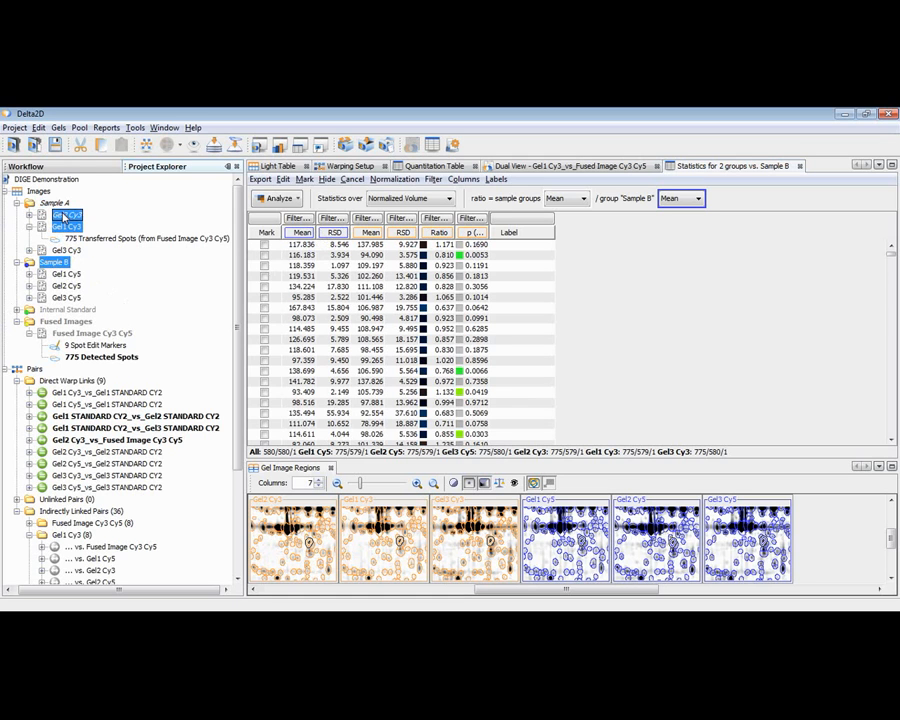
Select the images Gel1 Cy3, Gel2 Cy3, Gel3 Cy3 and Gel2 Cy5 and open a quantitation table for just these four.
{"action": "left_click", "coordinate": [64, 250], "text": "ctrl"}
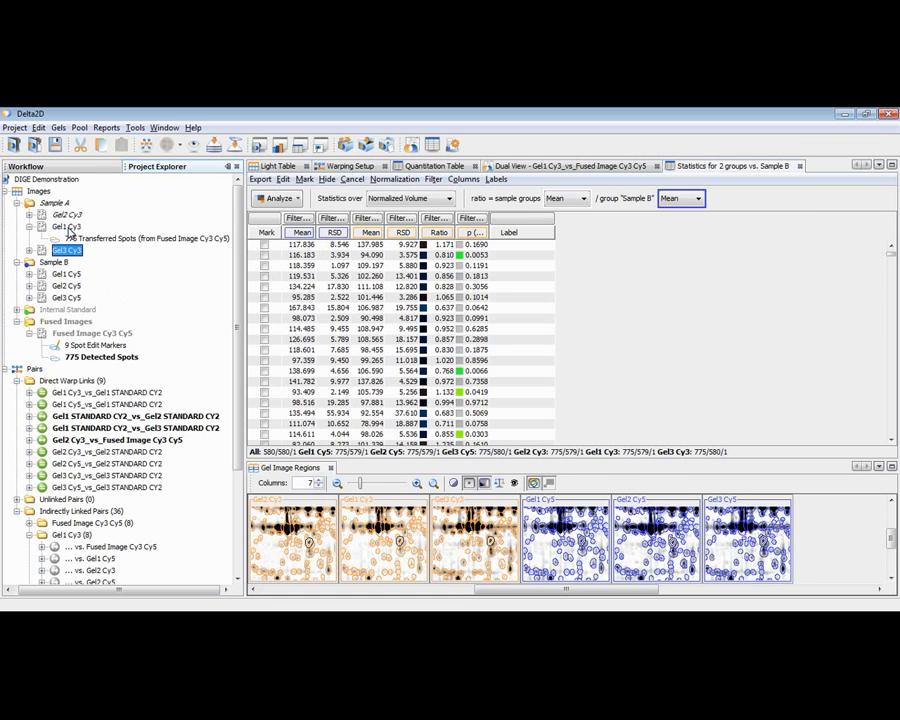
{"action": "left_click", "coordinate": [66, 286], "text": "ctrl"}
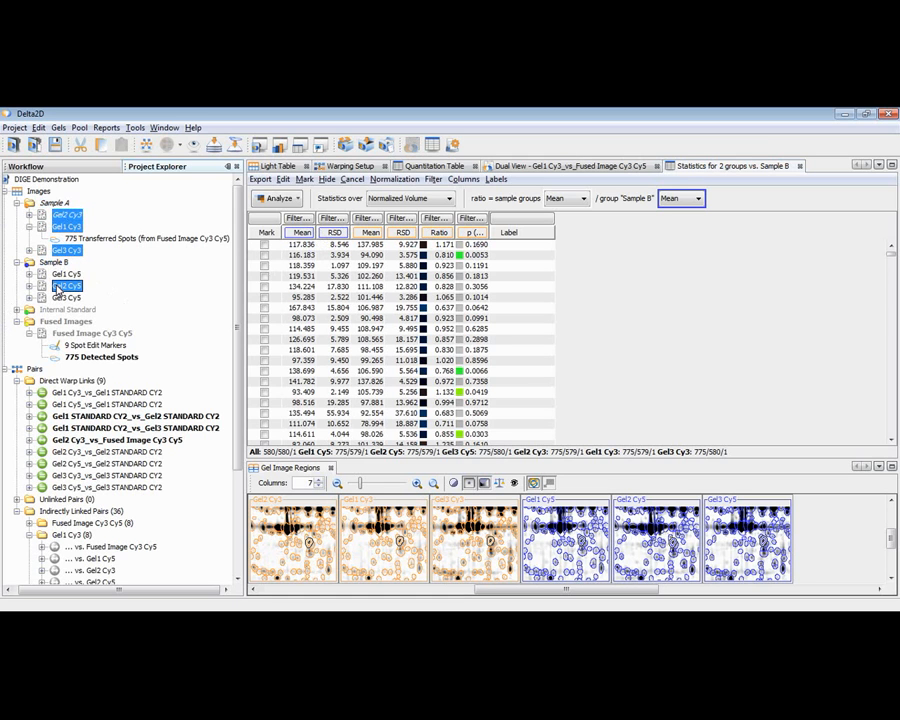
{"action": "left_click", "coordinate": [433, 147]}
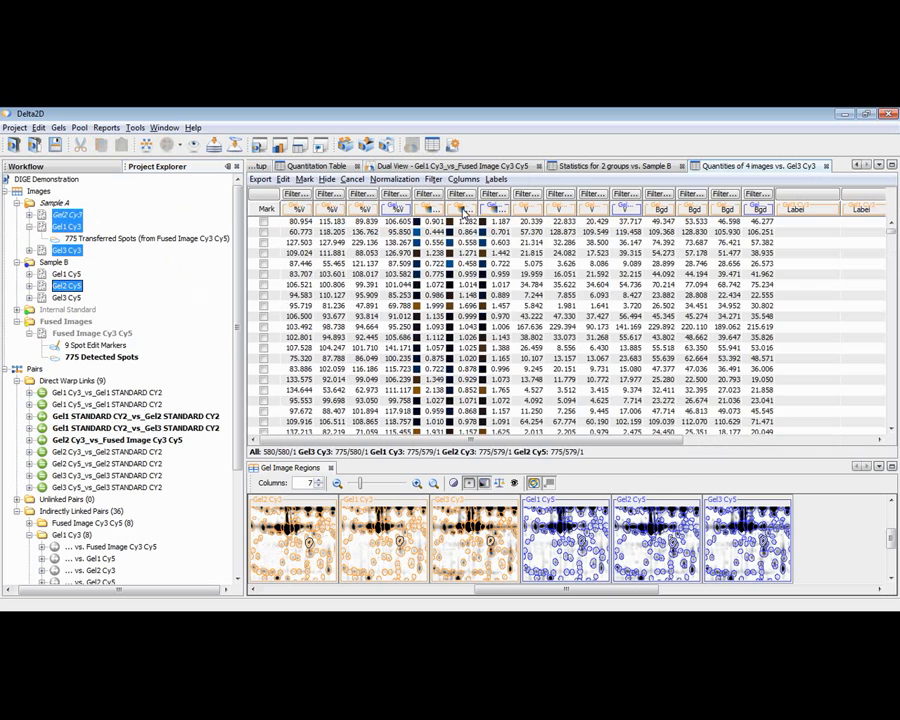
Revisit the two-group statistics table and the full Quantitation Table to compare the available table types.
{"action": "left_click", "coordinate": [580, 168]}
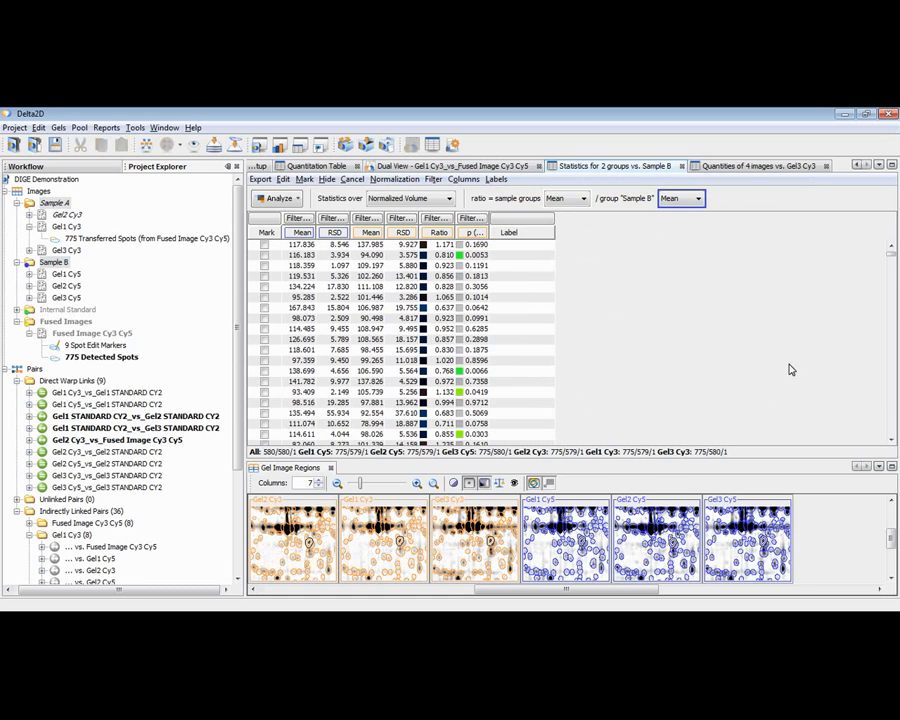
{"action": "left_click", "coordinate": [333, 170]}
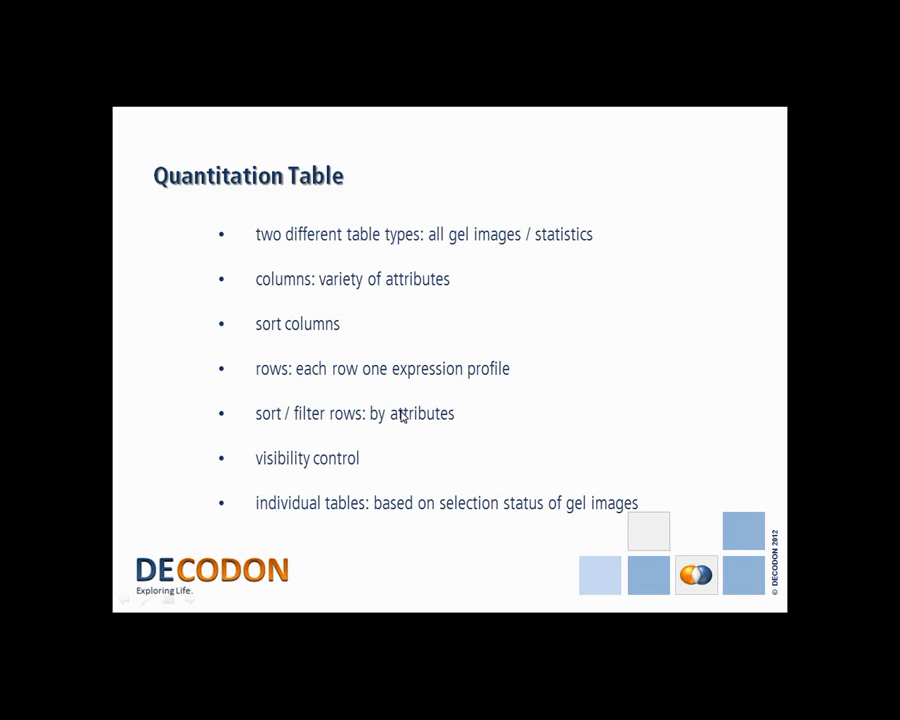
{"action": "left_click", "coordinate": [402, 416]}
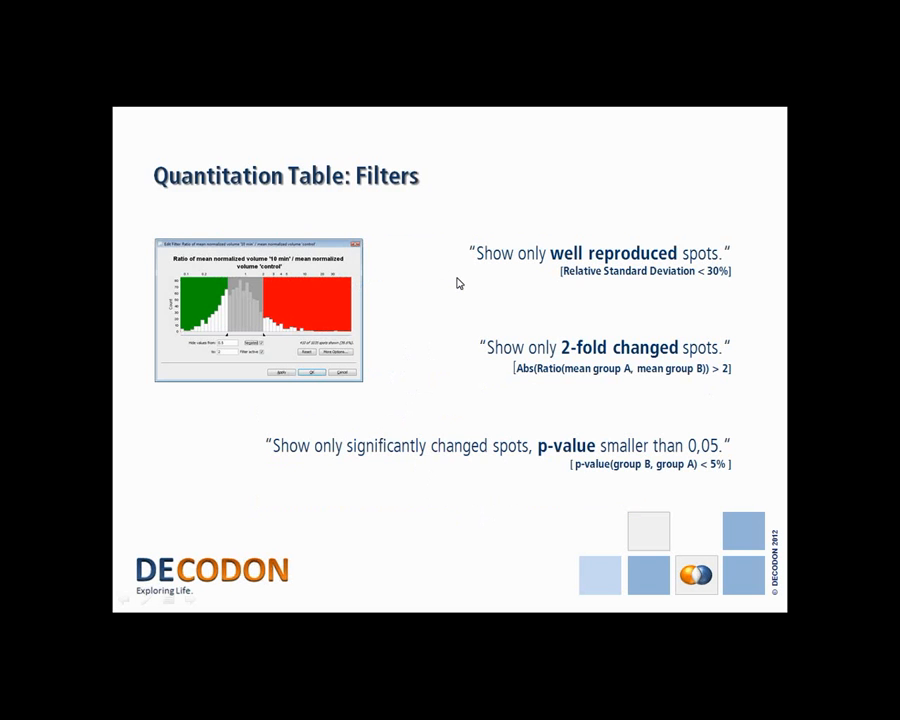